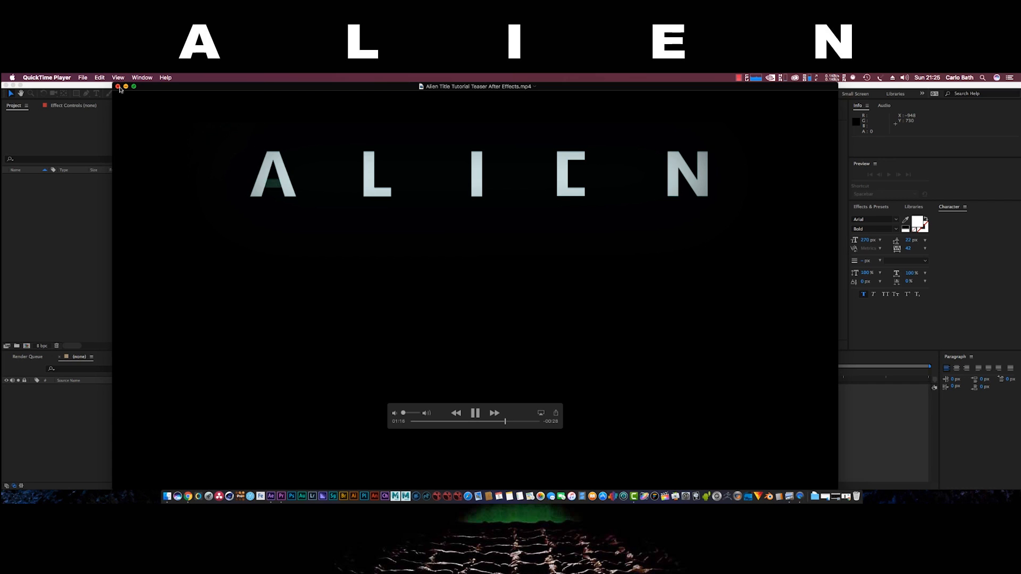
Close the ALIEN title teaser video and quit QuickTime Player
{"action": "left_click", "coordinate": [118, 86]}
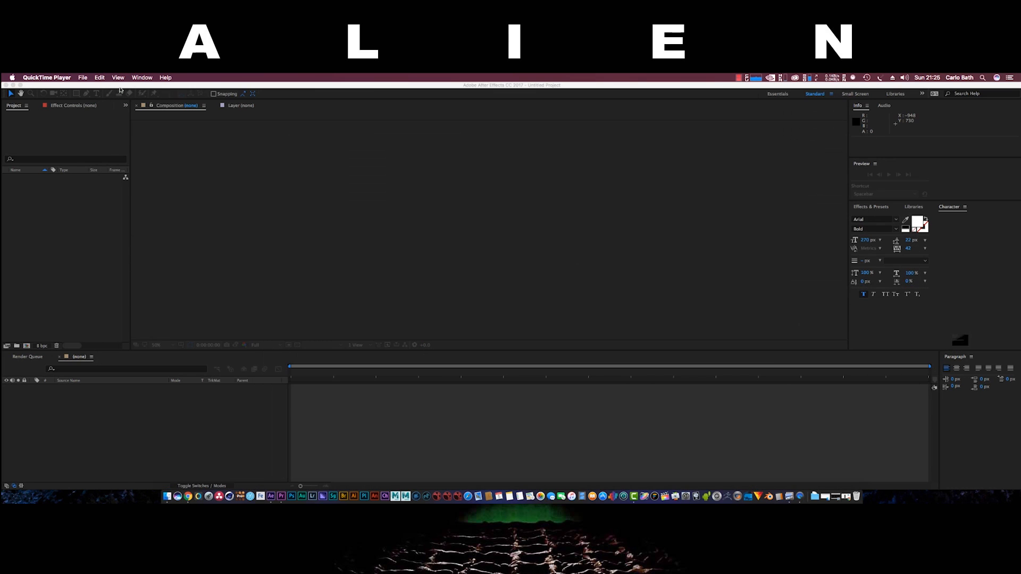
{"action": "key", "text": "super+q"}
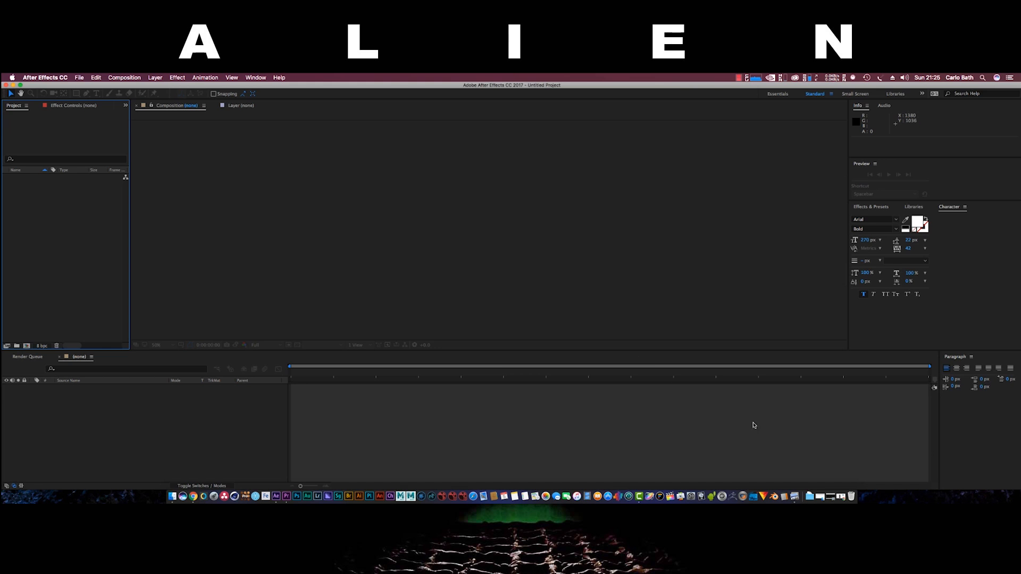
{"action": "left_click", "coordinate": [832, 489]}
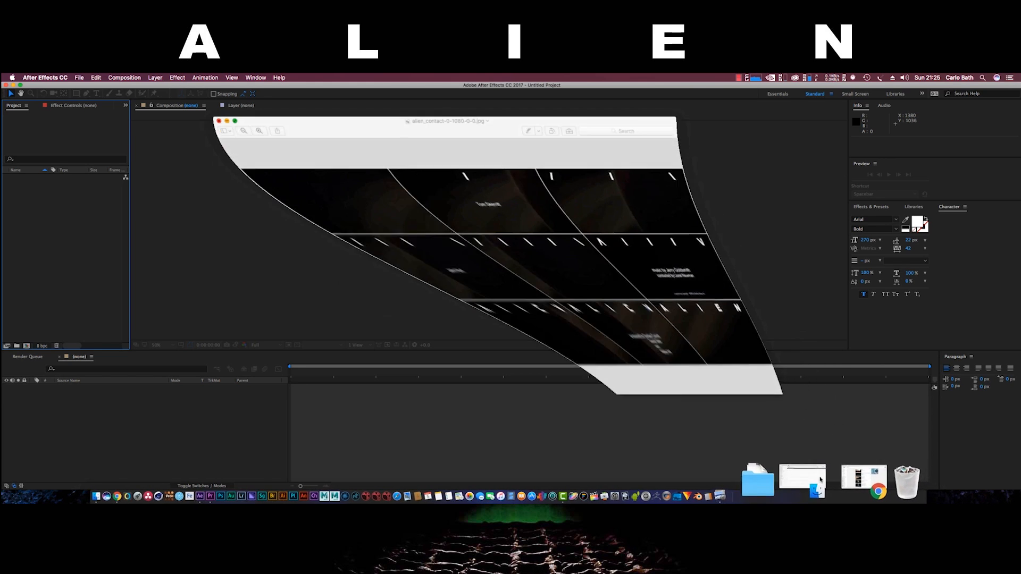
{"action": "left_click_drag", "start_coordinate": [475, 127], "coordinate": [497, 134]}
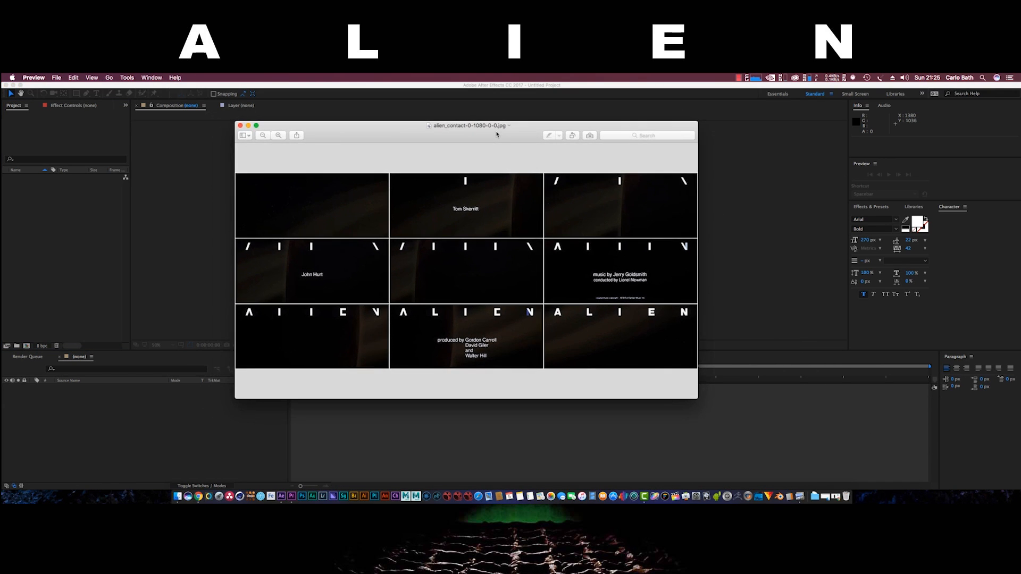
{"action": "left_click_drag", "start_coordinate": [699, 398], "coordinate": [810, 476]}
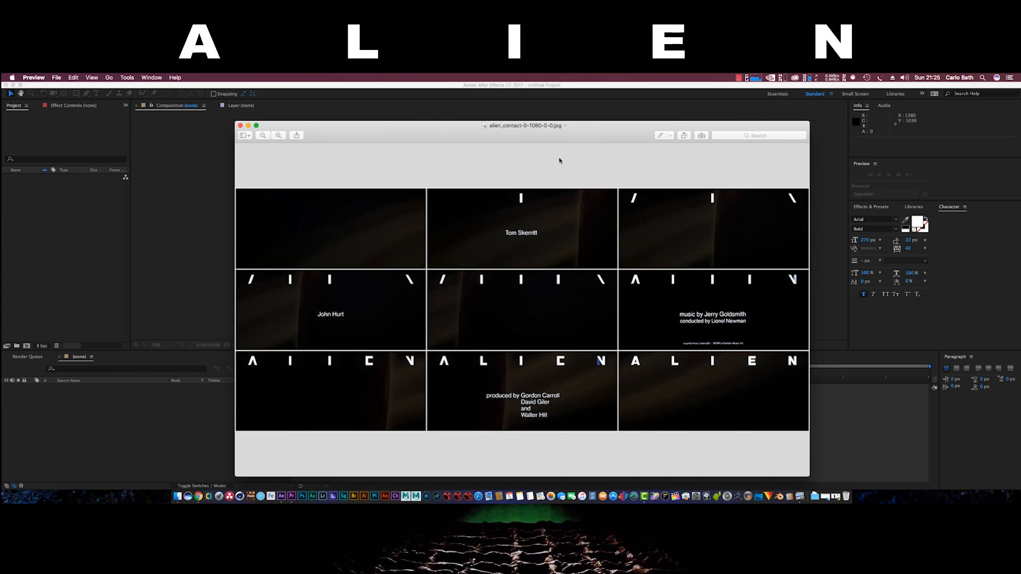
{"action": "left_click_drag", "start_coordinate": [557, 130], "coordinate": [507, 113]}
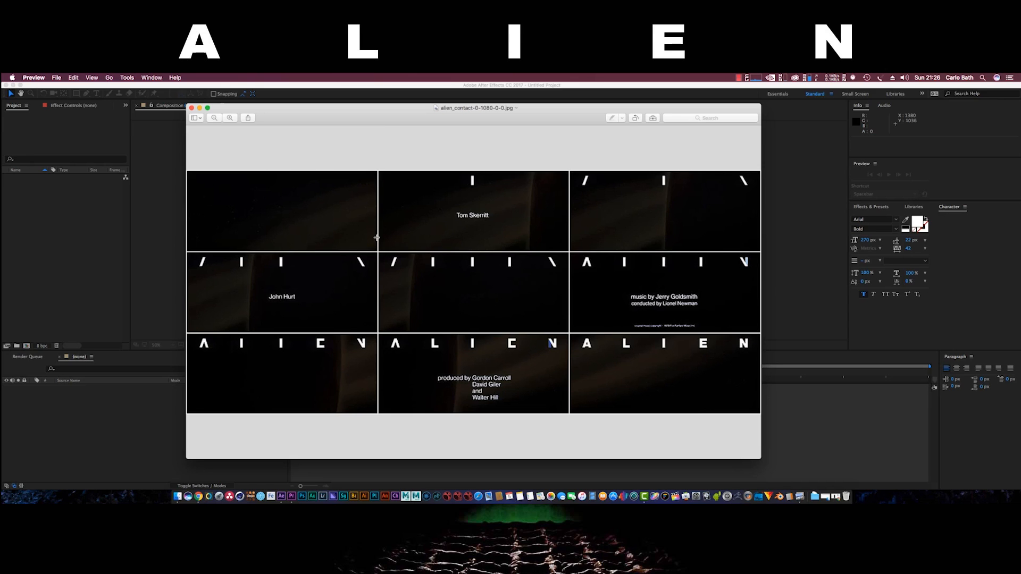
{"action": "left_click", "coordinate": [192, 108]}
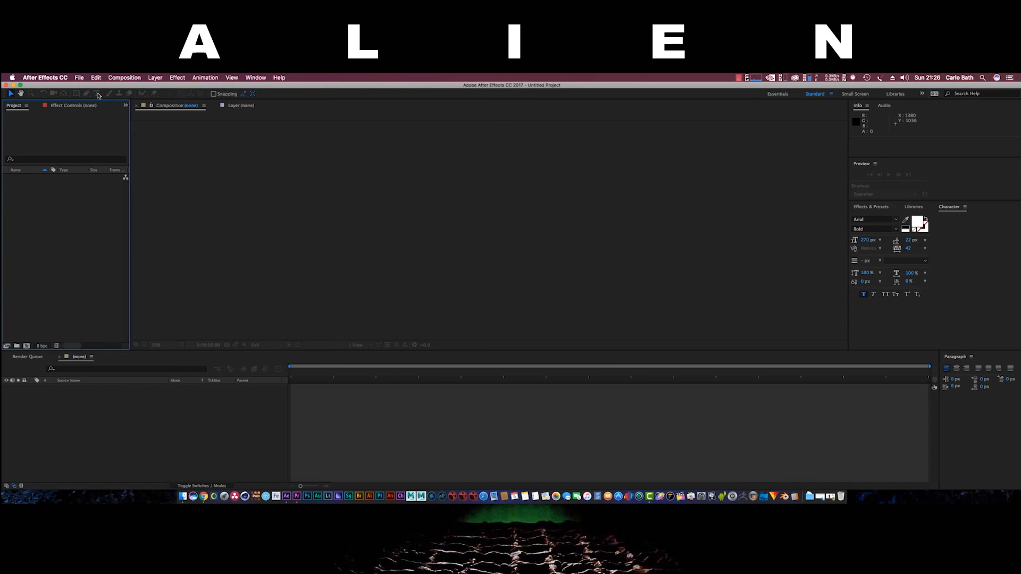
Create a new 1920×1080 composition named Comp 1 with the default settings
{"action": "left_click", "coordinate": [125, 78]}
{"action": "left_click", "coordinate": [130, 88]}
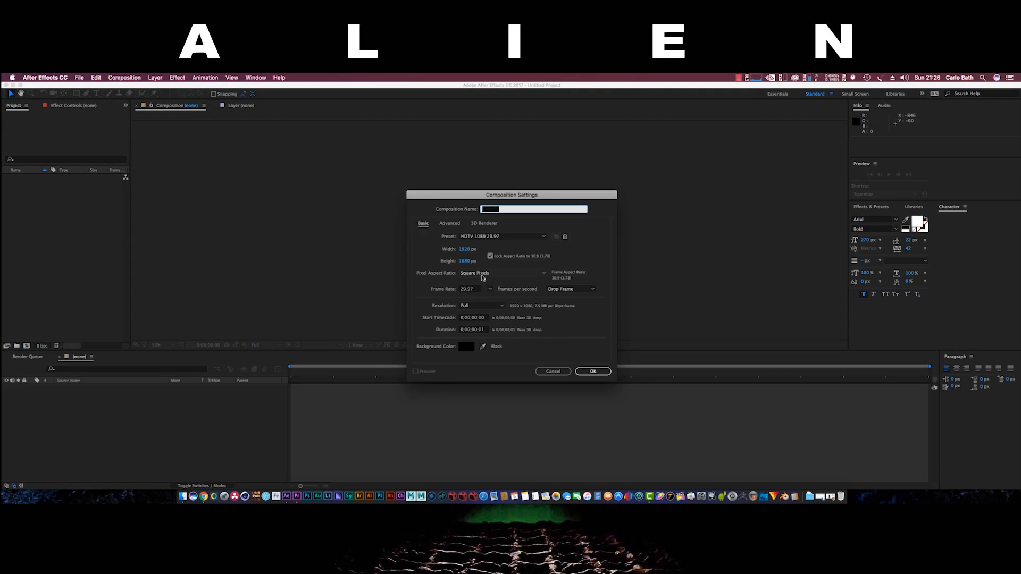
{"action": "left_click", "coordinate": [592, 372]}
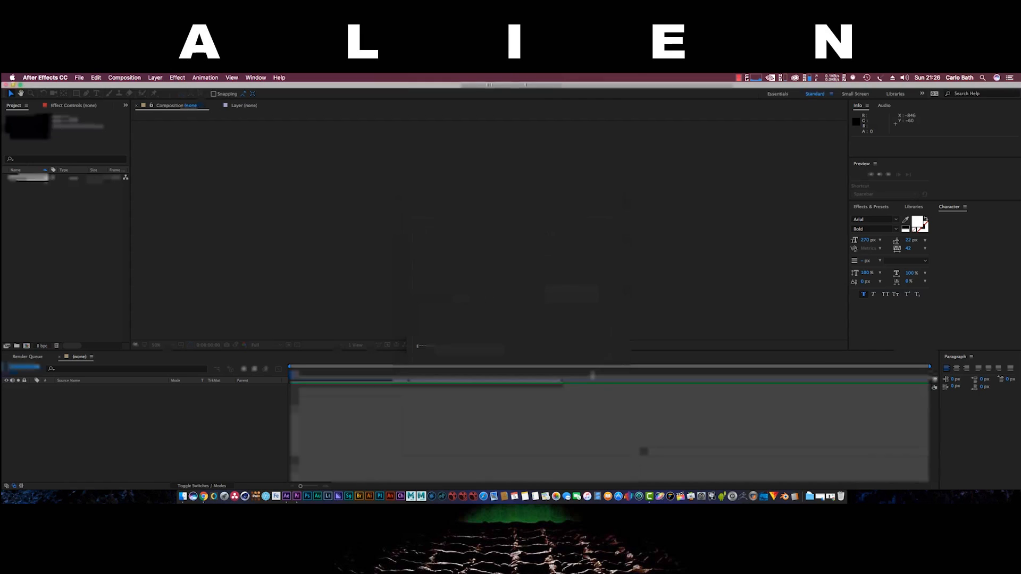
Add a text layer with a capital letter 'A' at the comp centre
{"action": "left_click", "coordinate": [97, 95]}
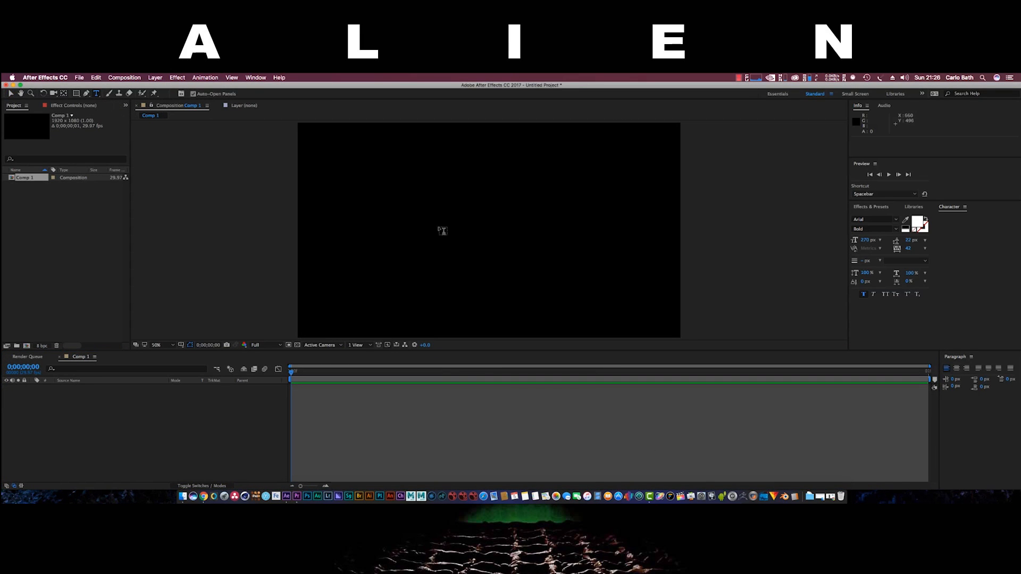
{"action": "left_click", "coordinate": [475, 232]}
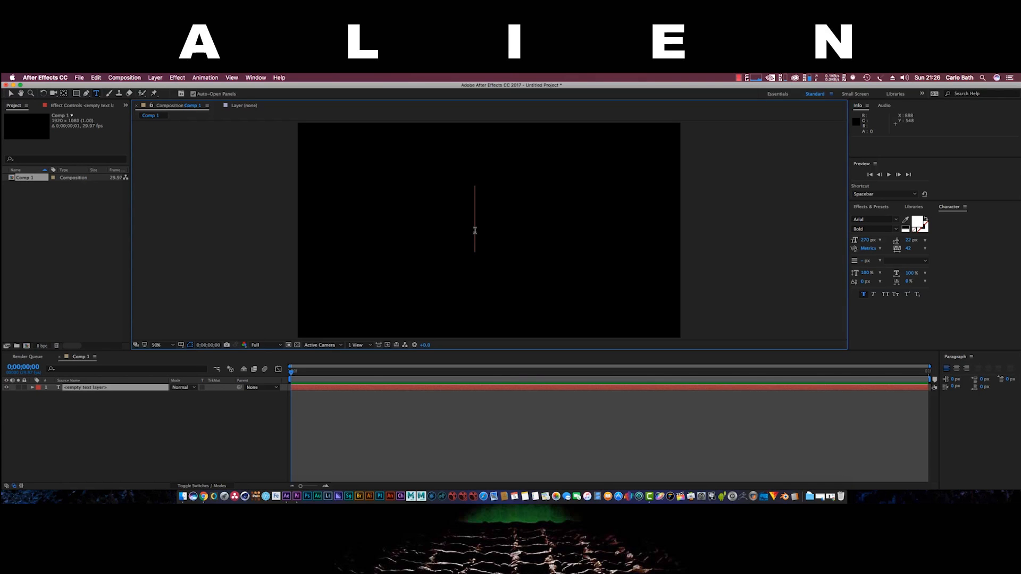
{"action": "type", "text": "a"}
{"action": "key", "text": "BackSpace"}
{"action": "type", "text": "A"}
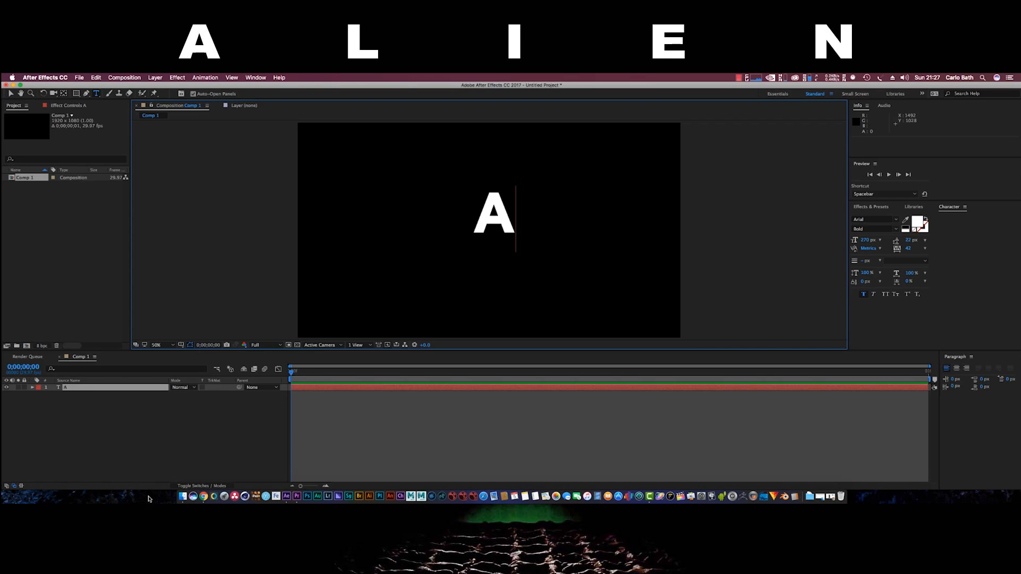
Reopen alien_contact-0-1080-0-0.jpg from the Desktop, close Finder, then minimise the image window
{"action": "left_click", "coordinate": [186, 483]}
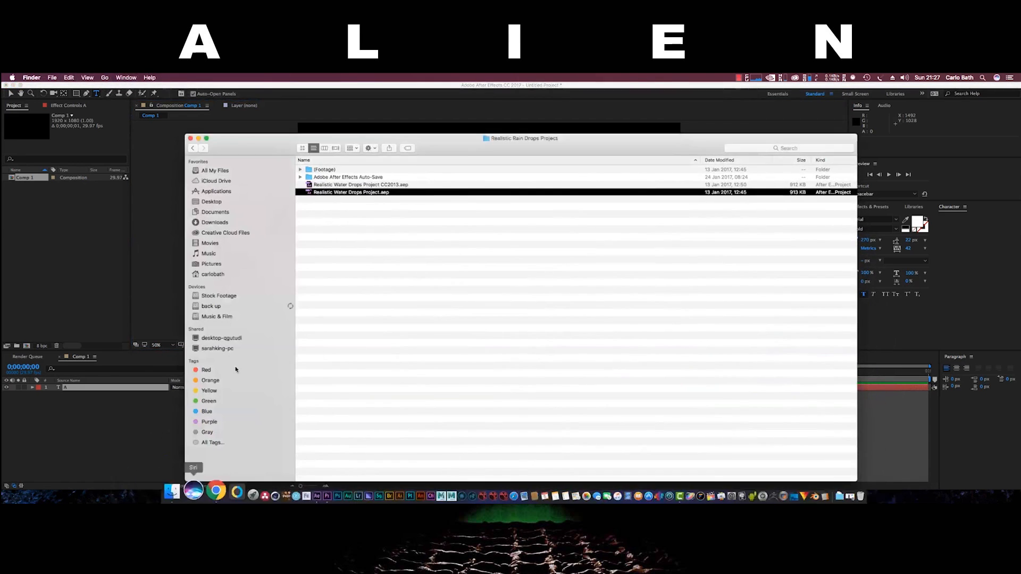
{"action": "left_click", "coordinate": [211, 201]}
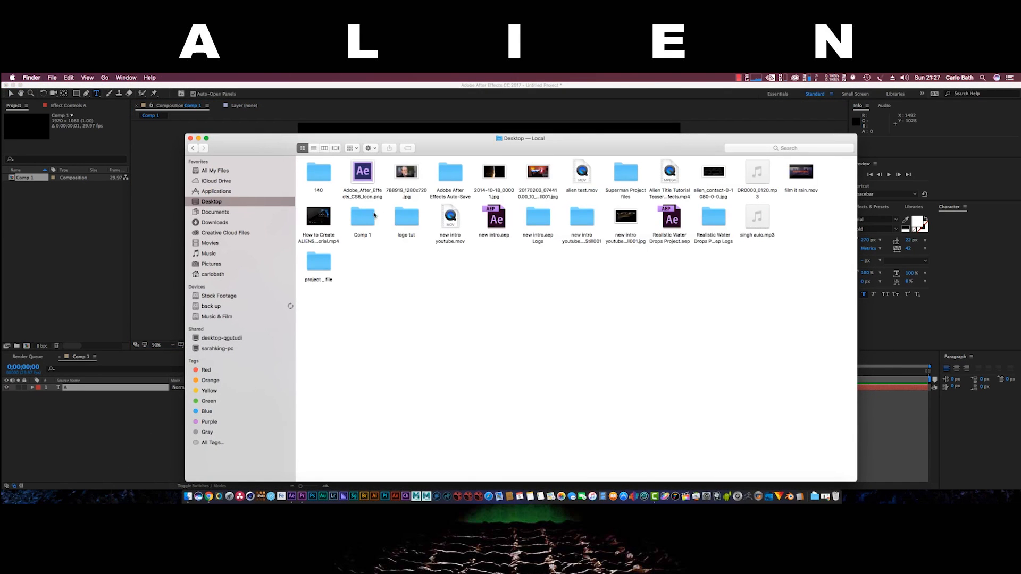
{"action": "left_click", "coordinate": [626, 219]}
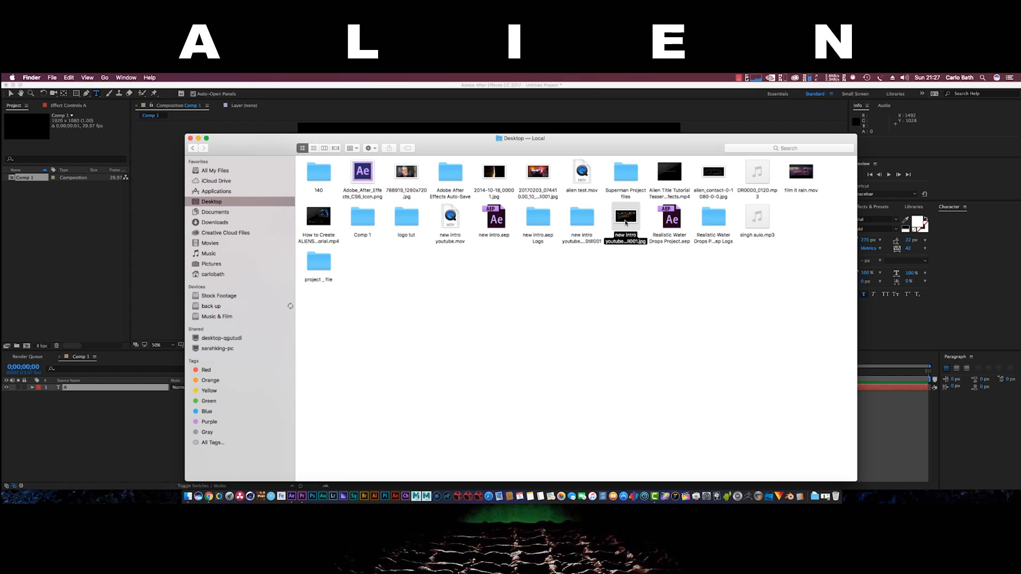
{"action": "double_click", "coordinate": [718, 172]}
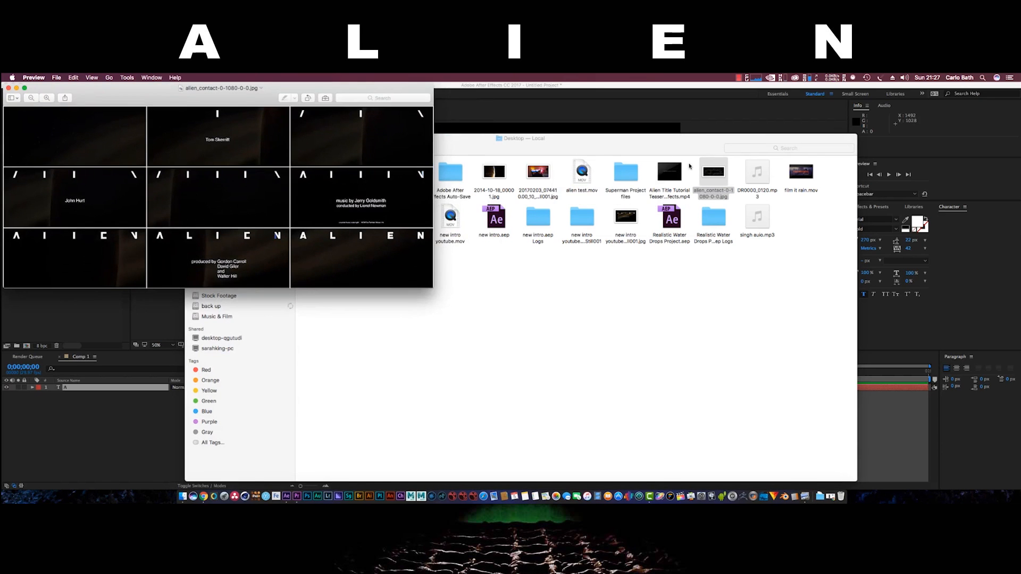
{"action": "left_click", "coordinate": [485, 147]}
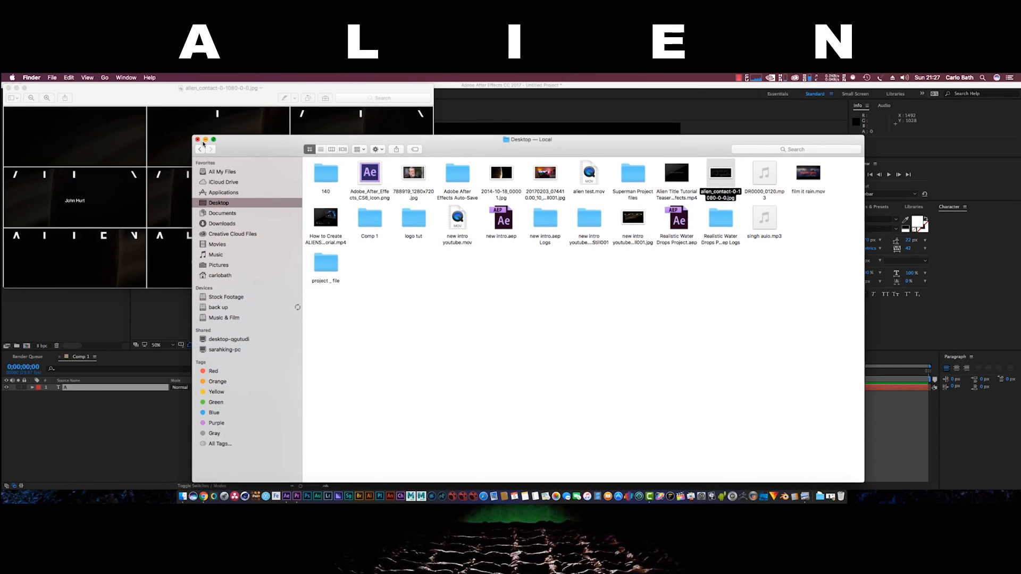
{"action": "left_click", "coordinate": [190, 138]}
{"action": "left_click_drag", "start_coordinate": [209, 99], "coordinate": [239, 205]}
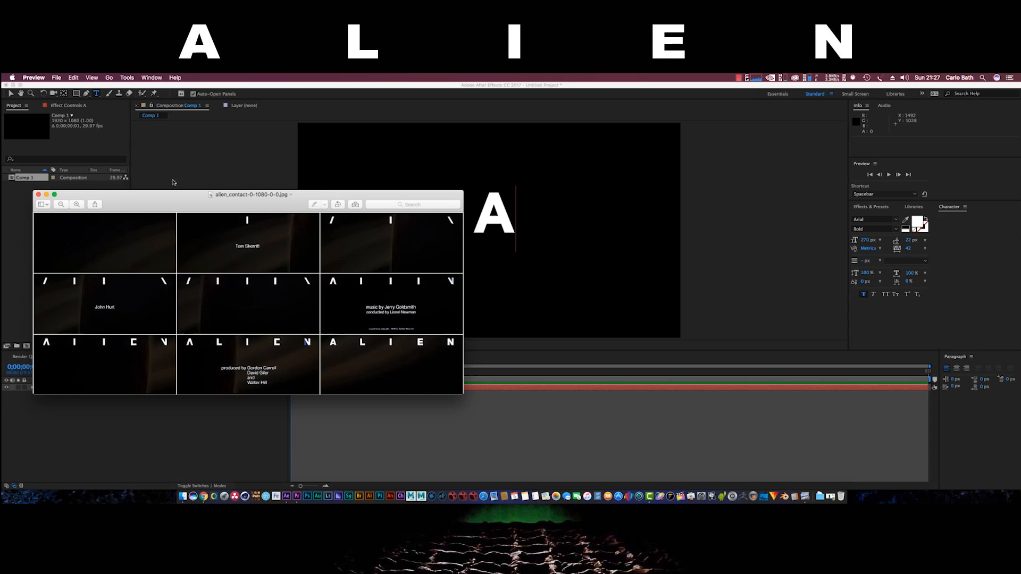
{"action": "left_click", "coordinate": [47, 194]}
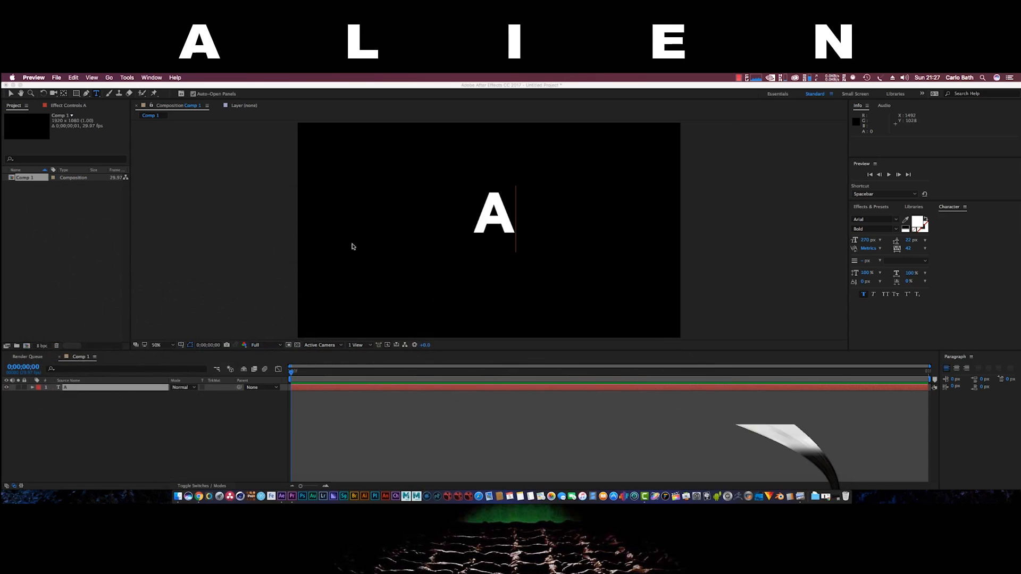
Draw a closed four-point Pen mask around the A's left slanted stroke
{"action": "scroll", "coordinate": [410, 239], "scroll_direction": "up", "scroll_amount": 1}
{"action": "left_click_drag", "start_coordinate": [552, 175], "coordinate": [538, 202]}
{"action": "key", "text": "super+t"}
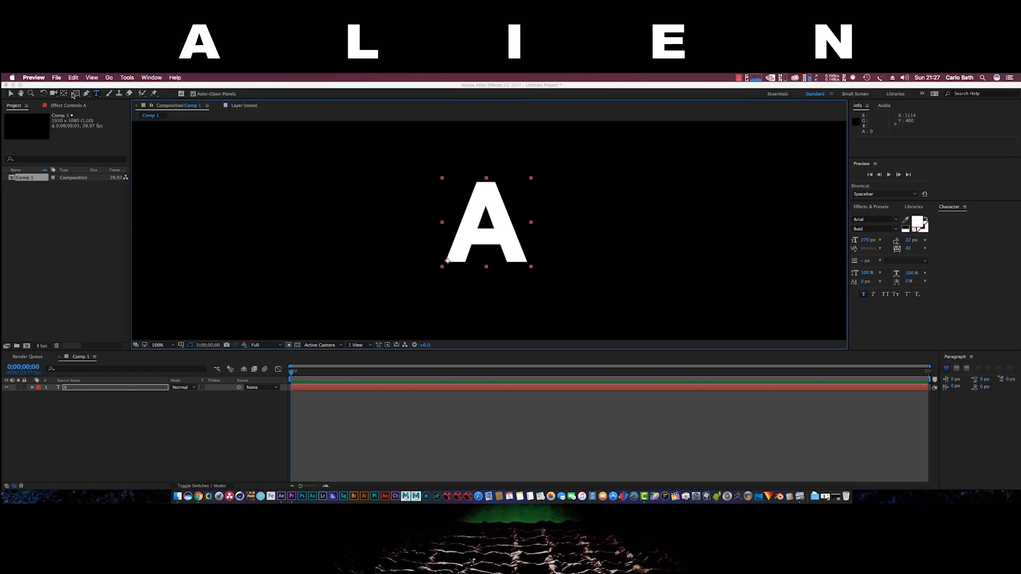
{"action": "left_click", "coordinate": [87, 95]}
{"action": "left_click", "coordinate": [87, 95]}
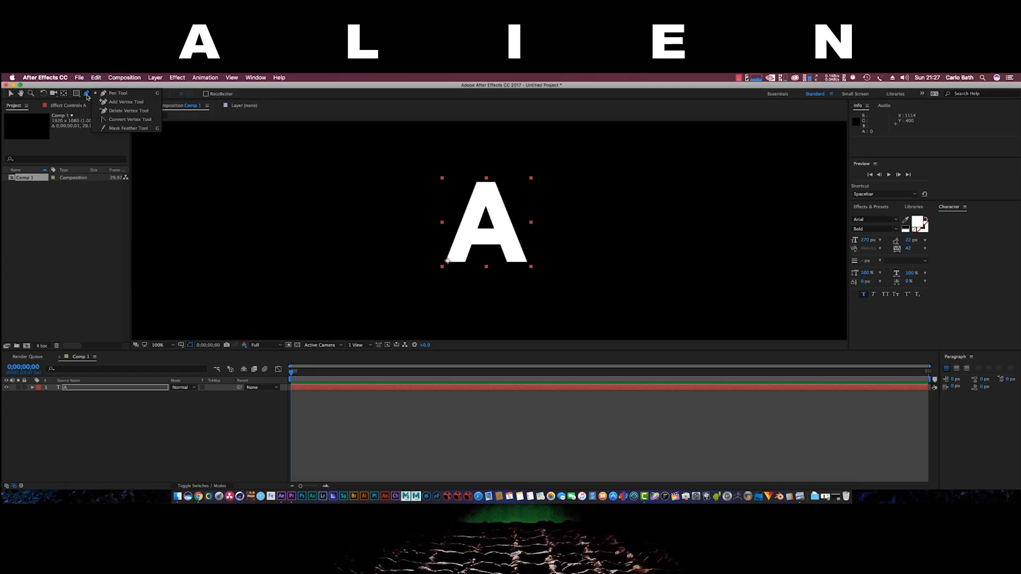
{"action": "left_click", "coordinate": [100, 95]}
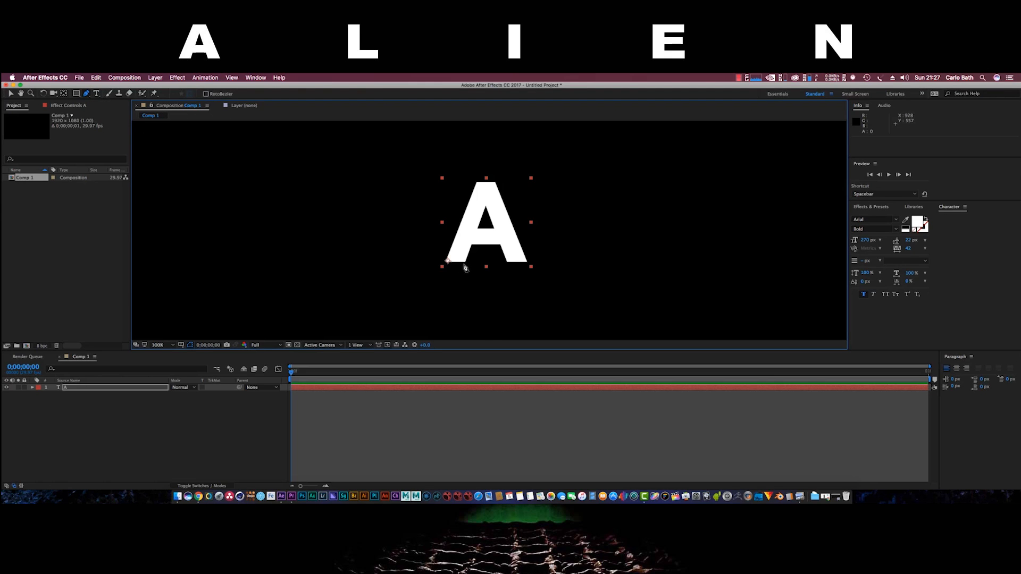
{"action": "left_click", "coordinate": [466, 262]}
{"action": "left_click", "coordinate": [492, 183]}
{"action": "left_click", "coordinate": [477, 182]}
{"action": "left_click", "coordinate": [446, 261]}
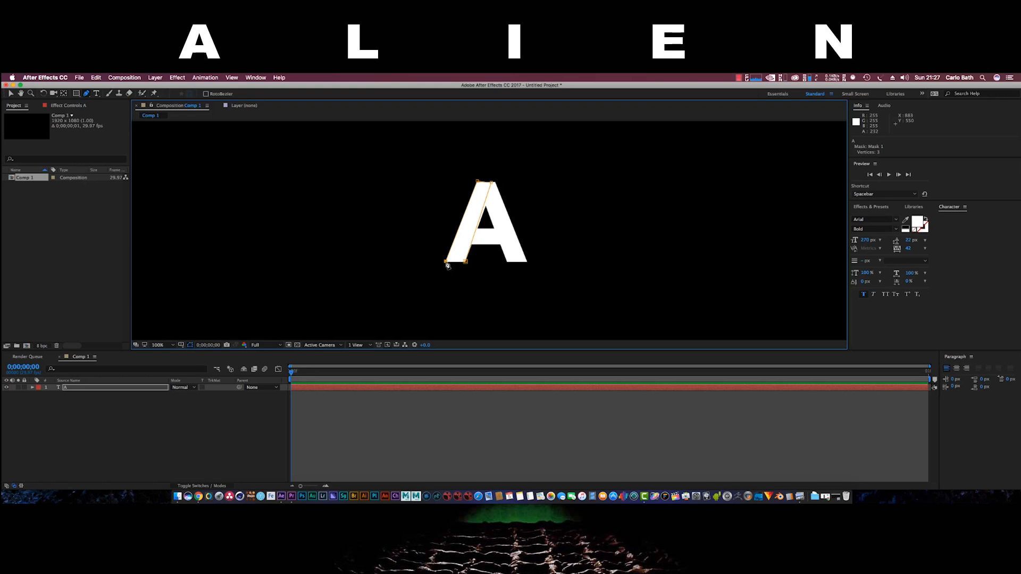
{"action": "left_click", "coordinate": [467, 262]}
{"action": "key", "text": "Caps_Lock"}
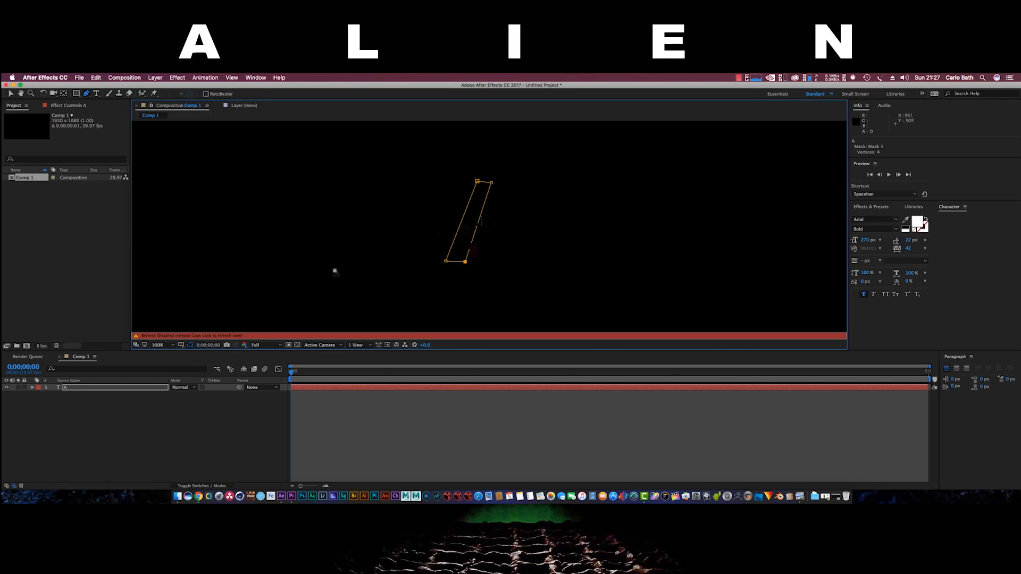
{"action": "key", "text": "Caps_Lock"}
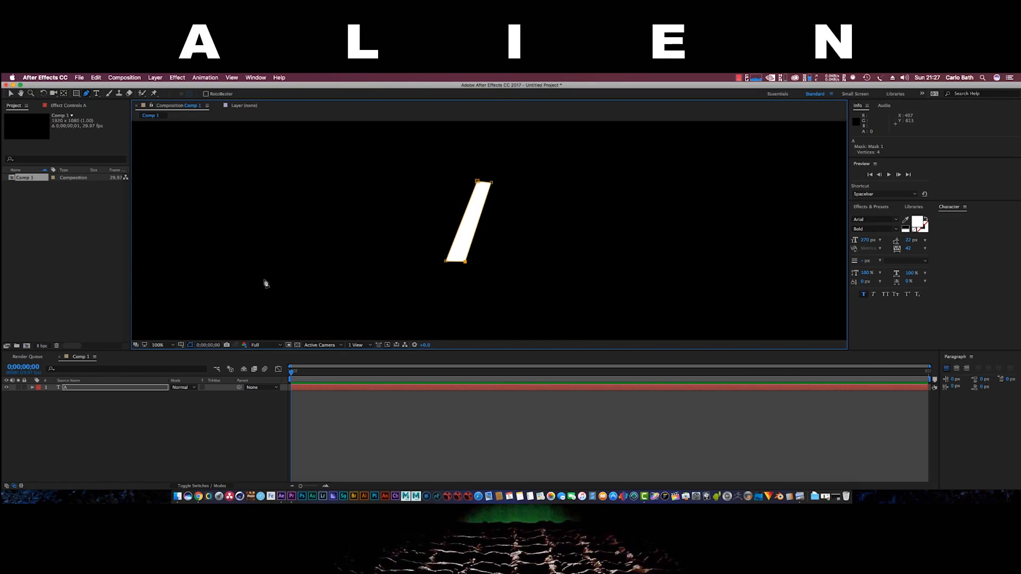
Level and widen the top edge of the stroke mask
{"action": "left_click", "coordinate": [11, 93]}
{"action": "scroll", "coordinate": [358, 253], "scroll_direction": "down", "scroll_amount": 2}
{"action": "scroll", "coordinate": [358, 253], "scroll_direction": "up", "scroll_amount": 3}
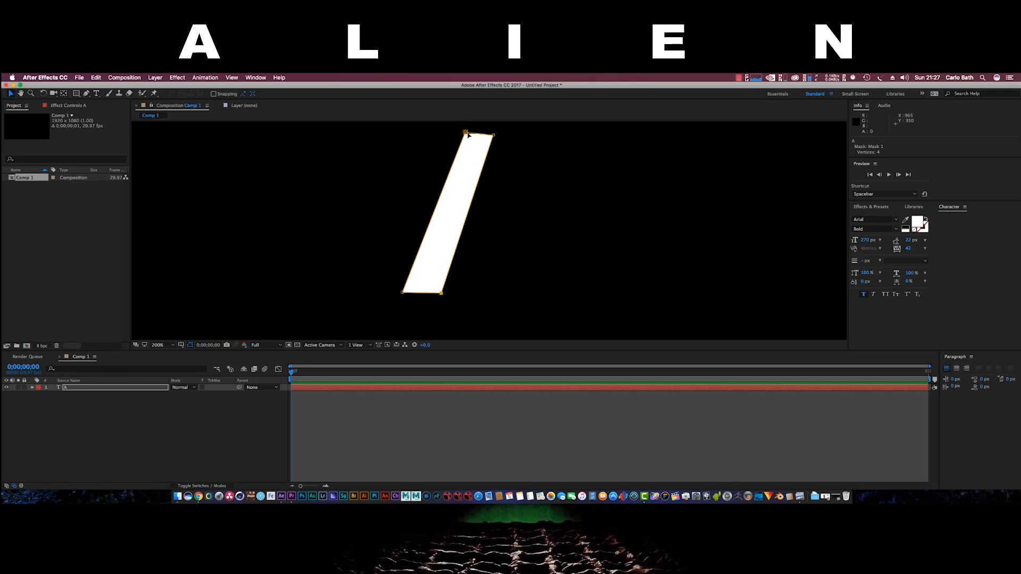
{"action": "left_click_drag", "start_coordinate": [467, 134], "coordinate": [466, 137]}
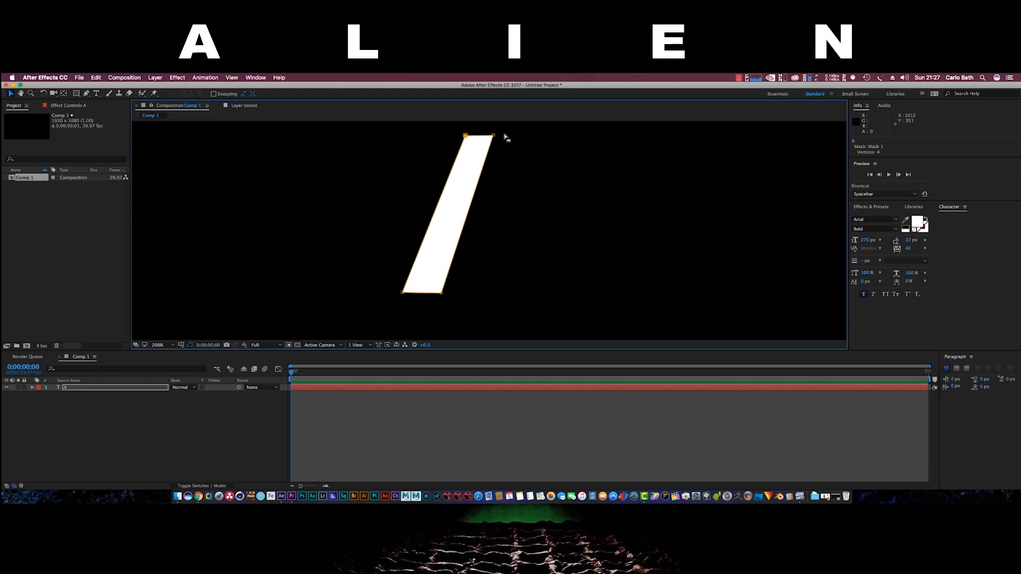
{"action": "left_click_drag", "start_coordinate": [494, 137], "coordinate": [500, 138]}
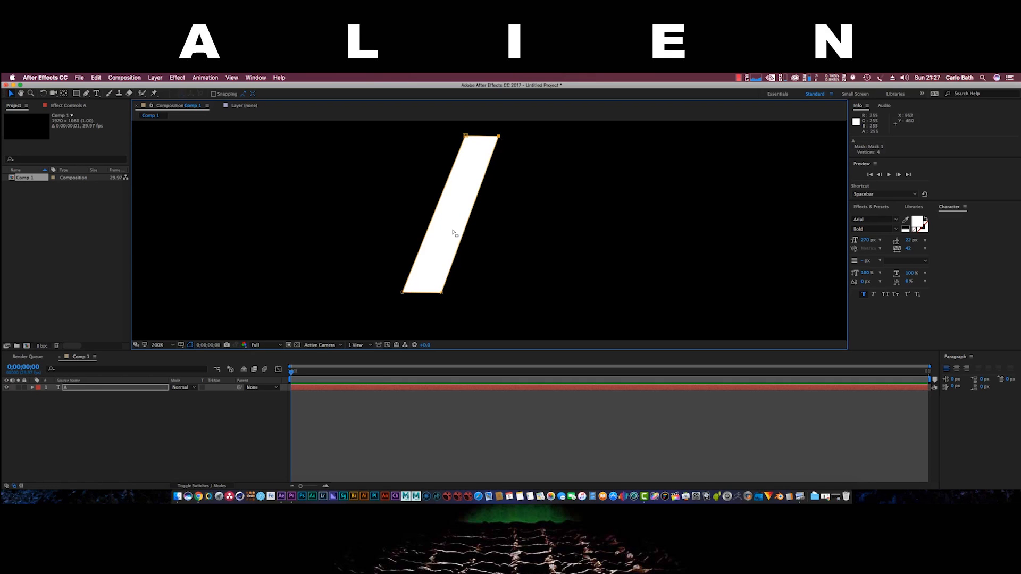
Nudge the bottom-right and top-left mask corners to tidy the stroke's shape
{"action": "left_click", "coordinate": [443, 294]}
{"action": "left_click_drag", "start_coordinate": [443, 295], "coordinate": [441, 293]}
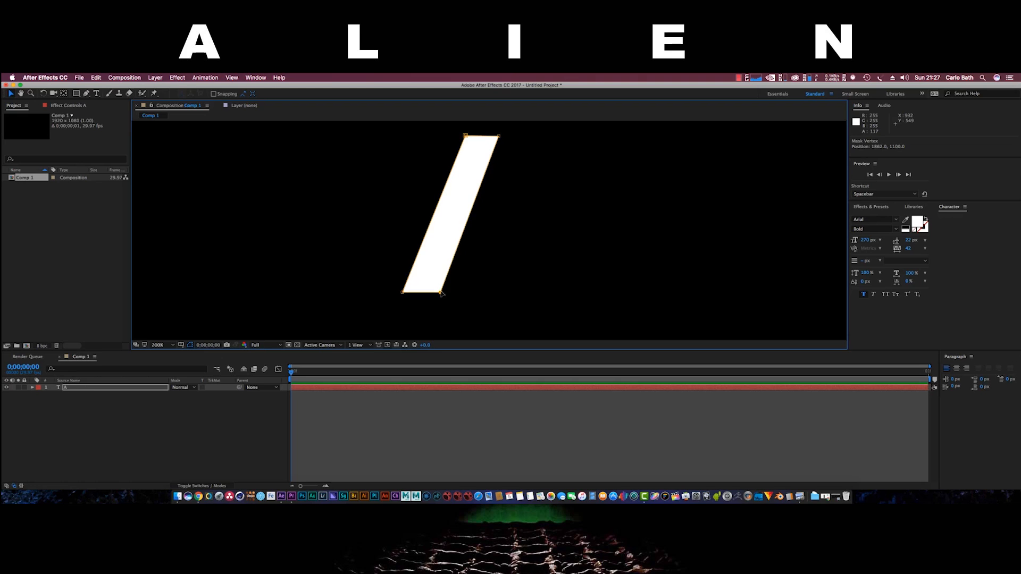
{"action": "left_click", "coordinate": [466, 136]}
{"action": "left_click_drag", "start_coordinate": [466, 137], "coordinate": [467, 137]}
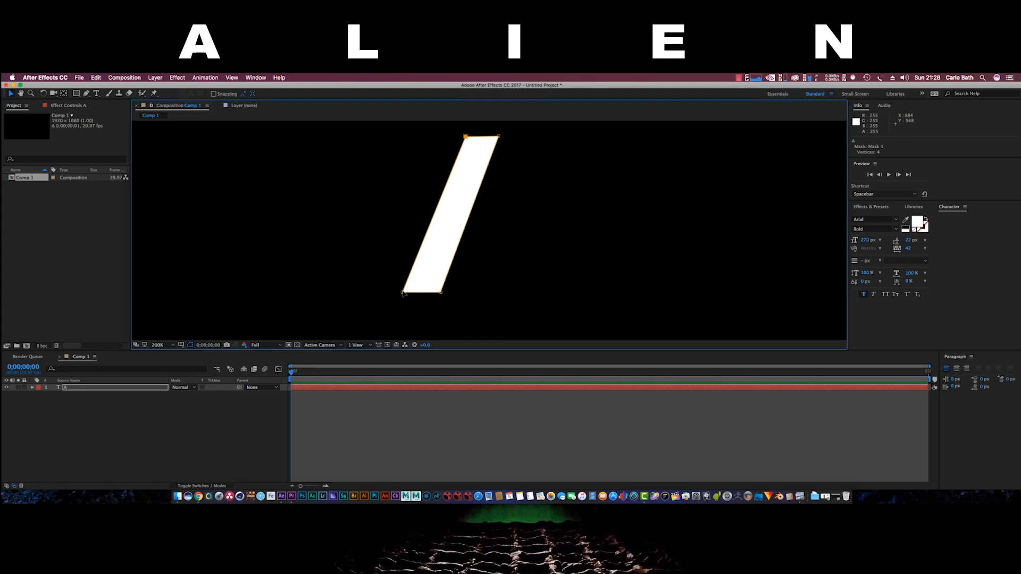
{"action": "left_click", "coordinate": [403, 293]}
{"action": "scroll", "coordinate": [548, 229], "scroll_direction": "up", "scroll_amount": 1}
{"action": "scroll", "coordinate": [548, 229], "scroll_direction": "down", "scroll_amount": 4}
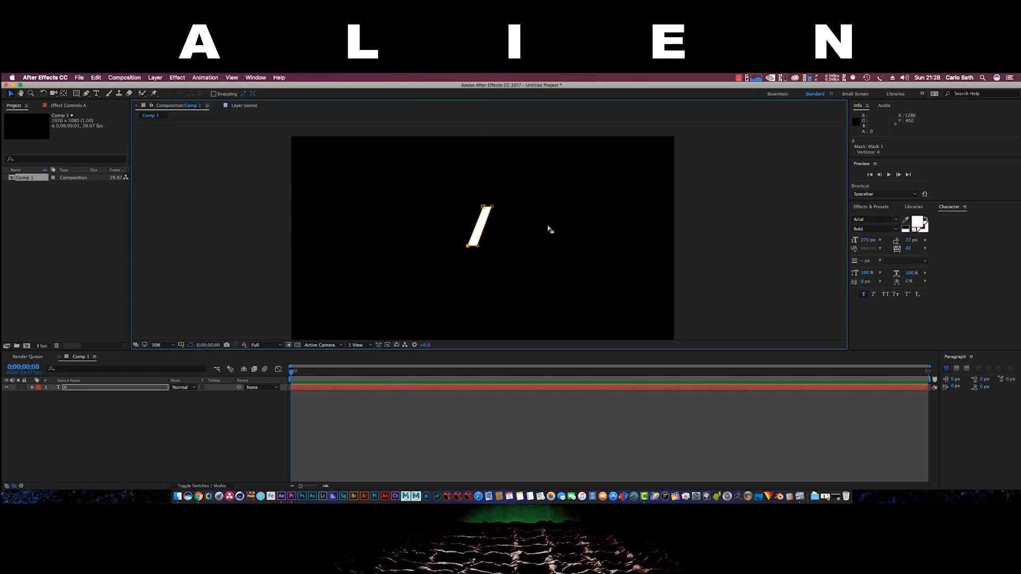
{"action": "left_click_drag", "start_coordinate": [562, 227], "coordinate": [558, 226]}
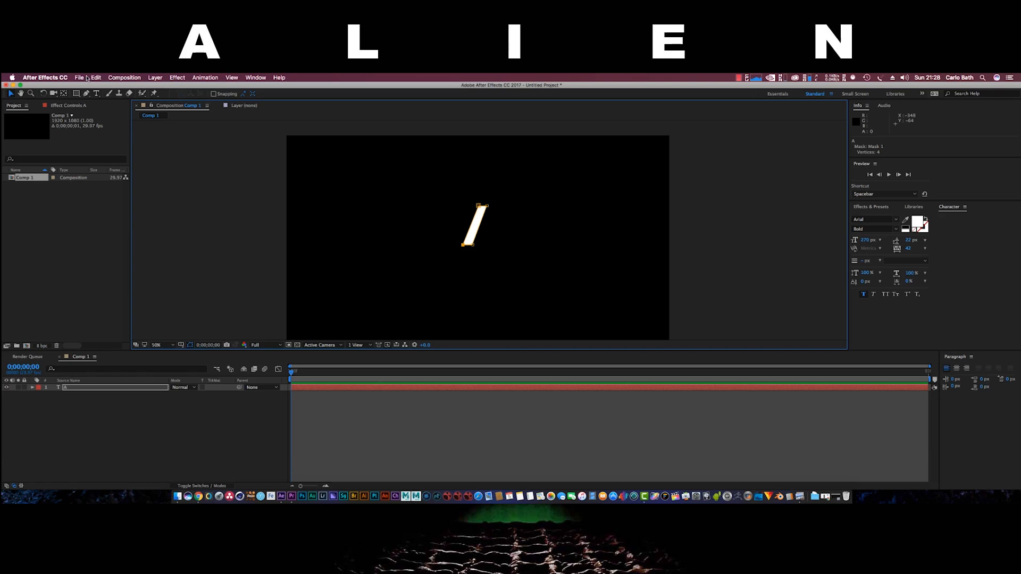
Queue Comp 1 for rendering with the output format set to JPEG Sequence
{"action": "left_click", "coordinate": [124, 78]}
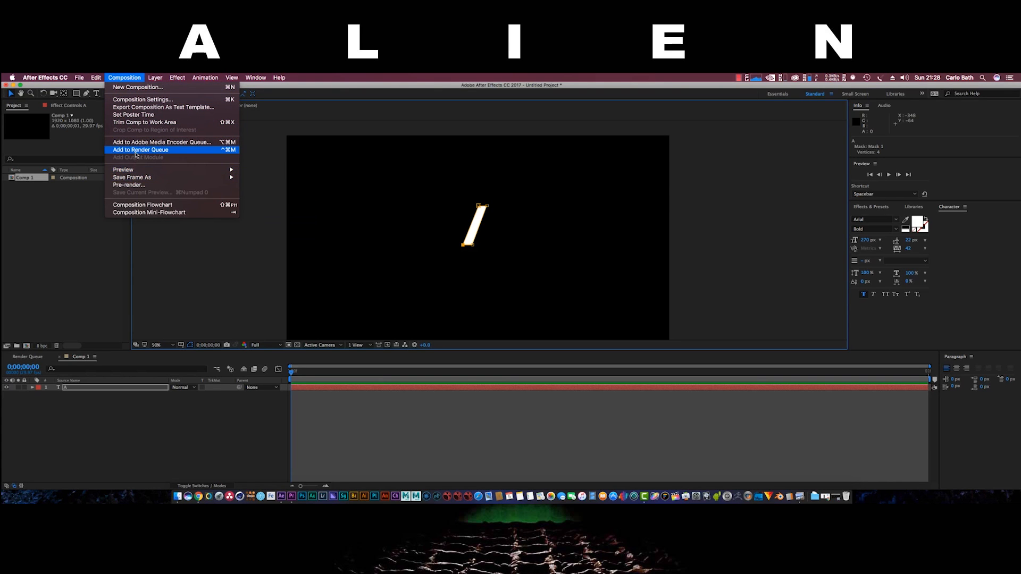
{"action": "left_click", "coordinate": [137, 150]}
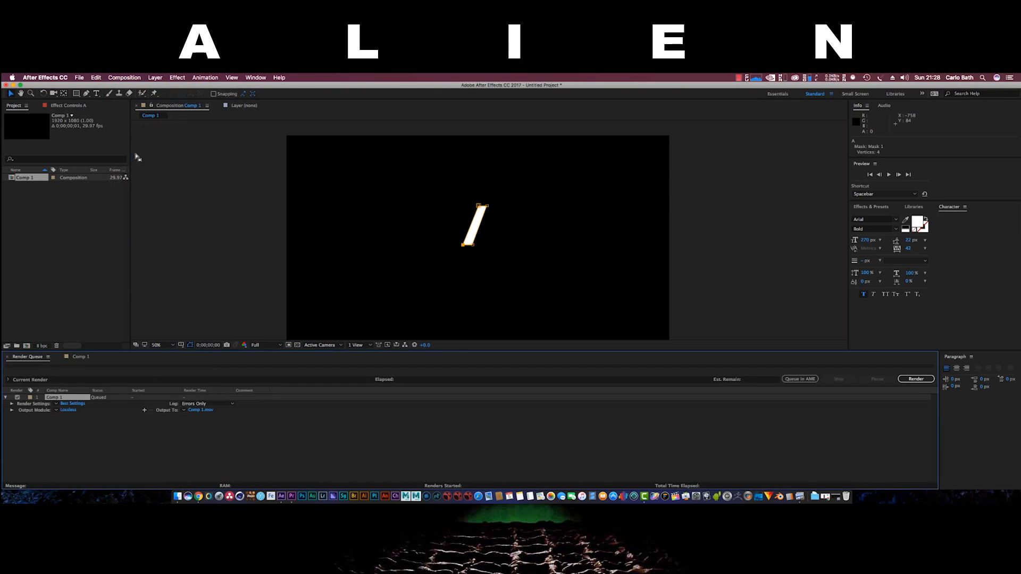
{"action": "left_click", "coordinate": [68, 410]}
{"action": "left_click", "coordinate": [524, 191]}
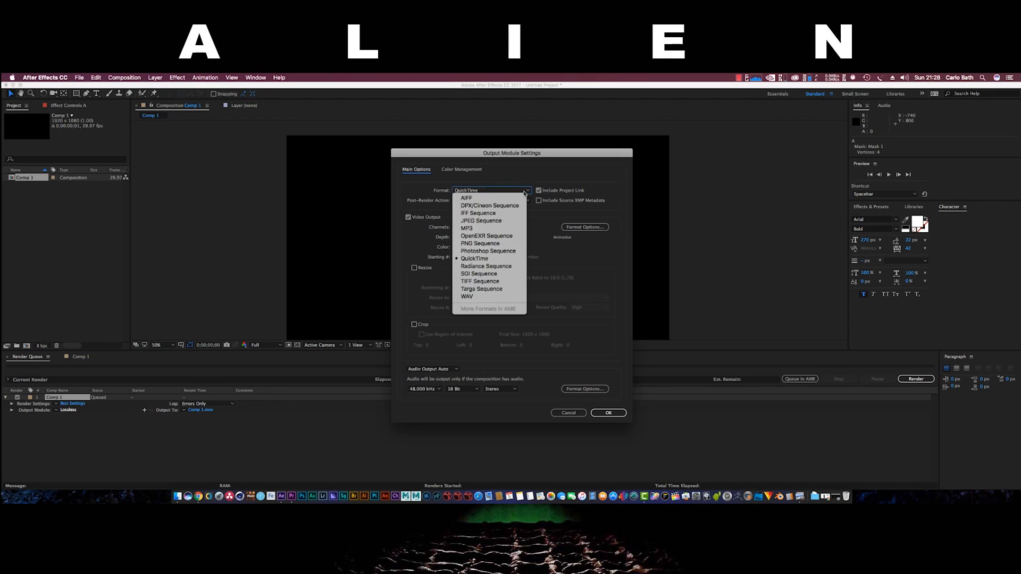
{"action": "left_click", "coordinate": [504, 221]}
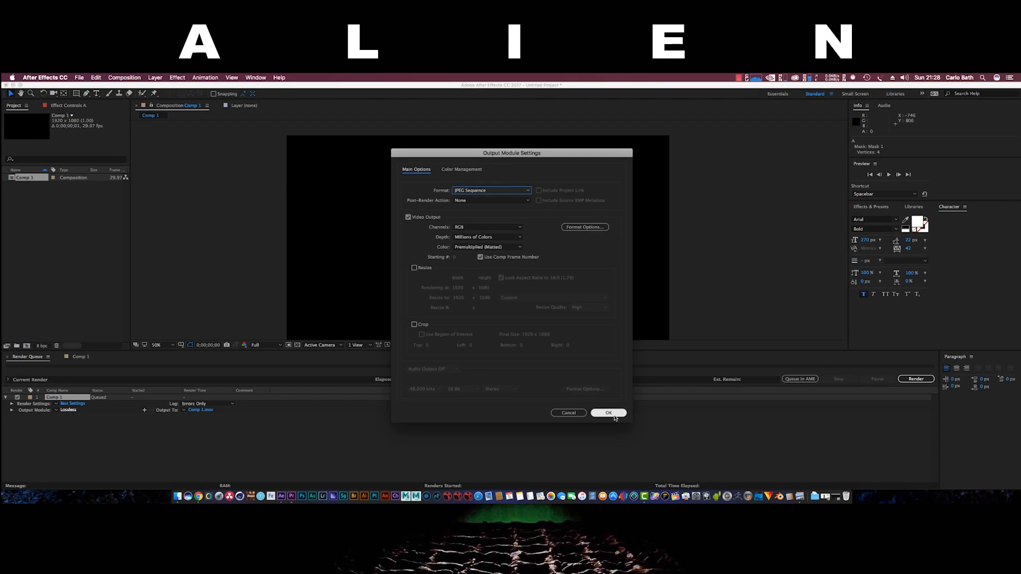
{"action": "left_click", "coordinate": [609, 413]}
Name the output '1', save it to the Desktop, and render the queue
{"action": "left_click", "coordinate": [222, 412]}
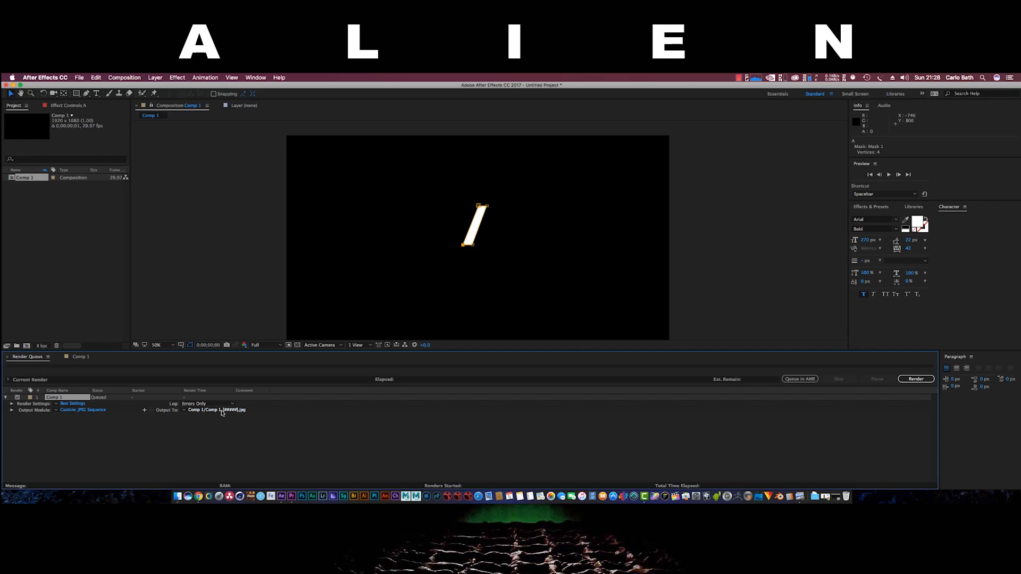
{"action": "type", "text": "1"}
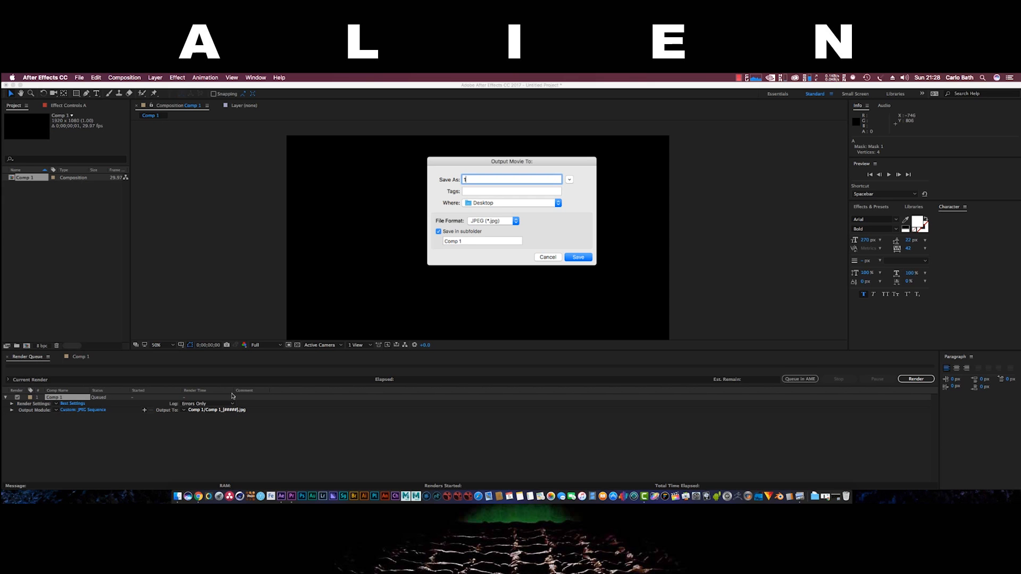
{"action": "left_click", "coordinate": [838, 490]}
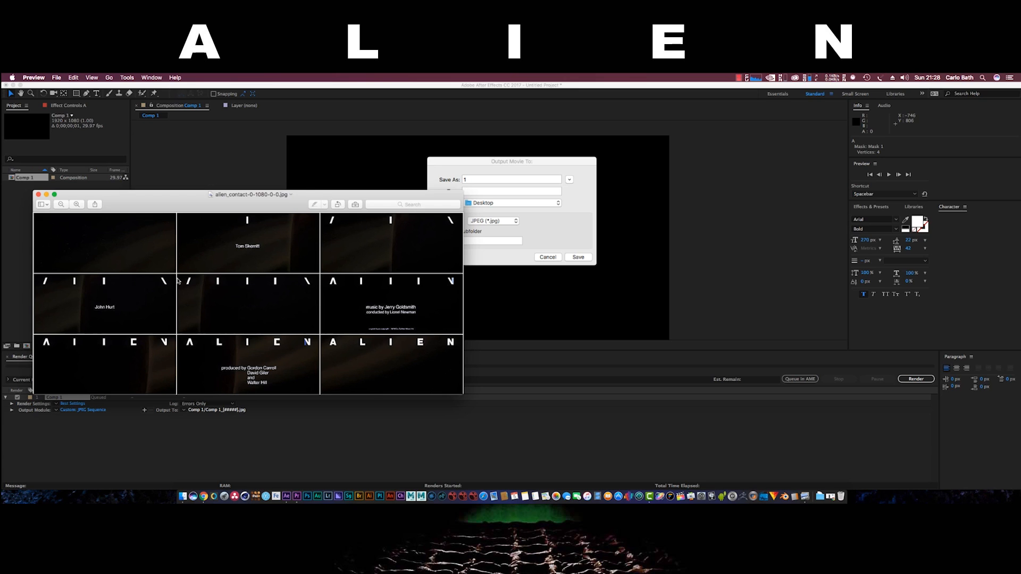
{"action": "left_click", "coordinate": [38, 194]}
{"action": "left_click", "coordinate": [578, 257]}
{"action": "left_click", "coordinate": [914, 380]}
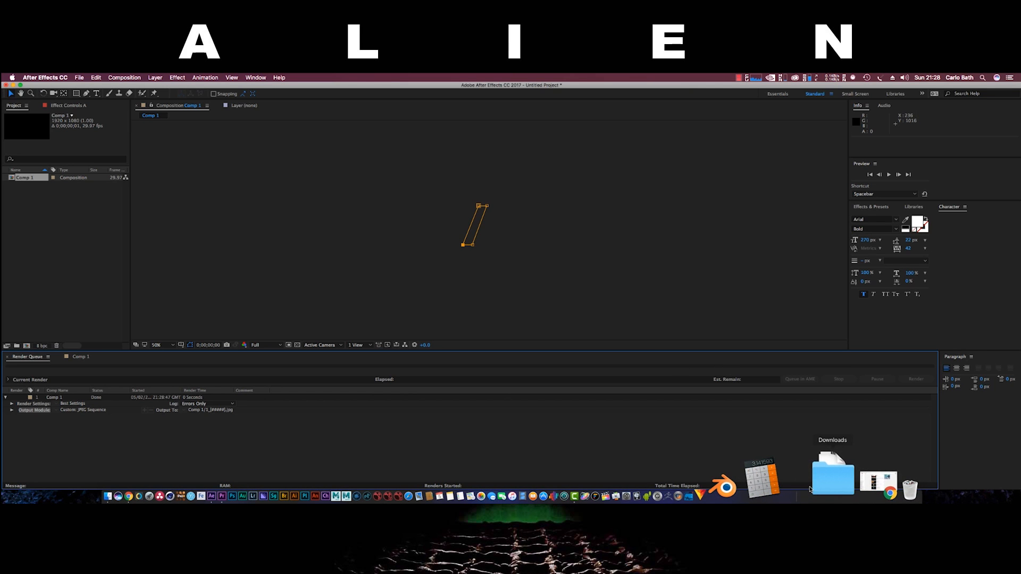
Hide After Effects and open the alien_contact-0-1080-0-0.jpg contact sheet from the Desktop
{"action": "left_click", "coordinate": [45, 77]}
{"action": "left_click", "coordinate": [45, 134]}
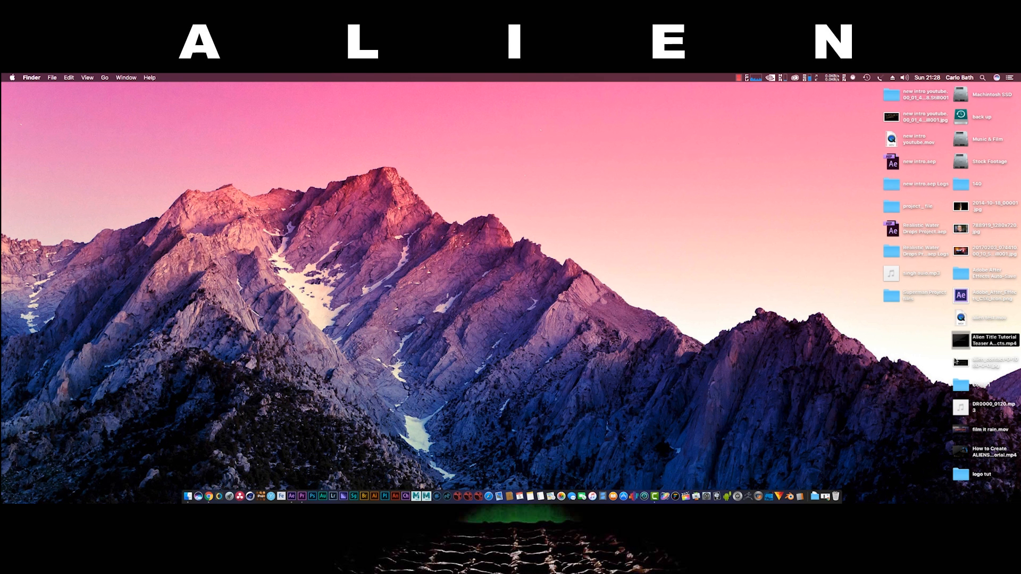
{"action": "double_click", "coordinate": [960, 370]}
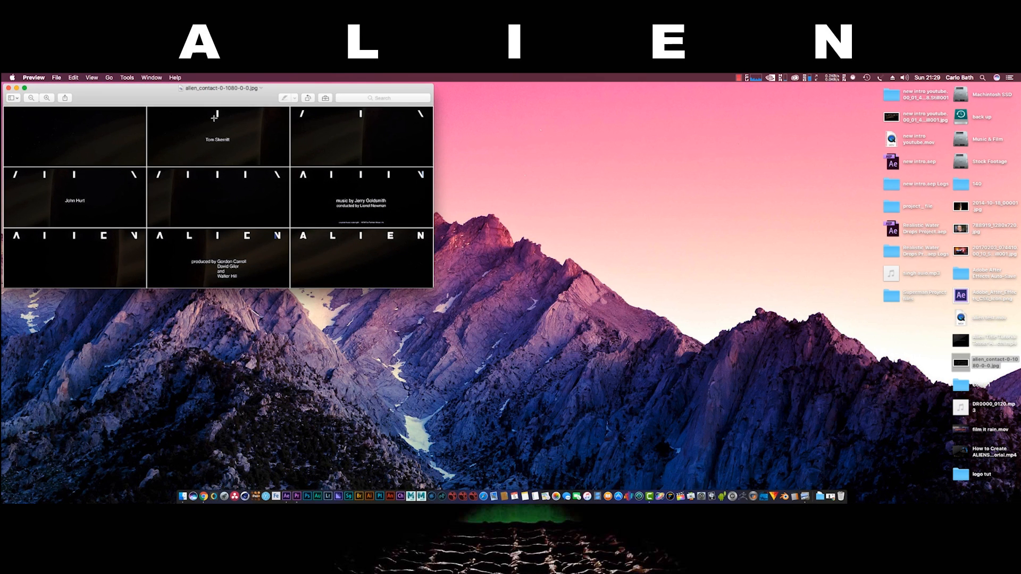
{"action": "left_click_drag", "start_coordinate": [335, 93], "coordinate": [378, 120]}
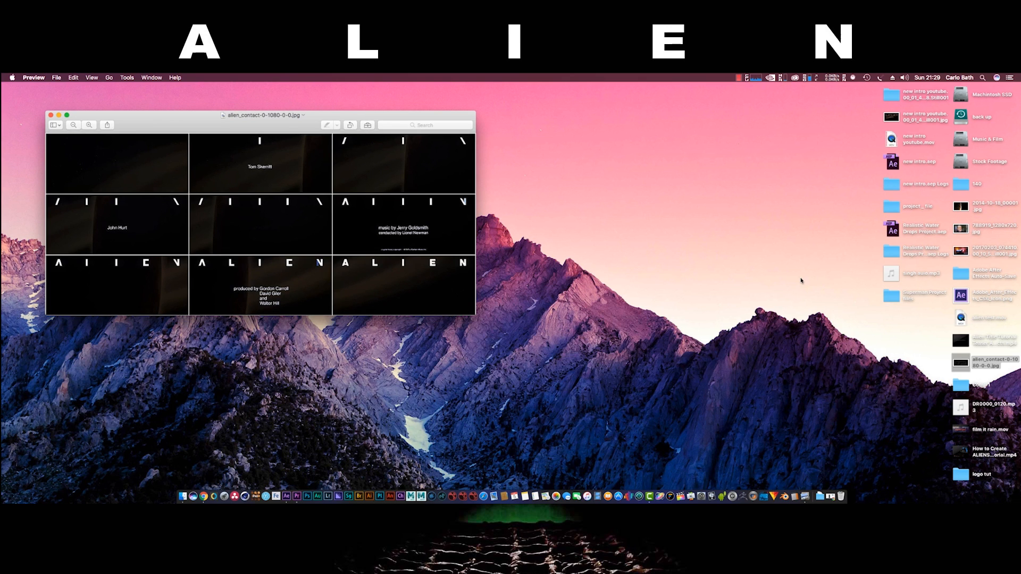
Open the Comp 1 folder, preview 1_00000.jpg, then close both image previews
{"action": "double_click", "coordinate": [961, 380]}
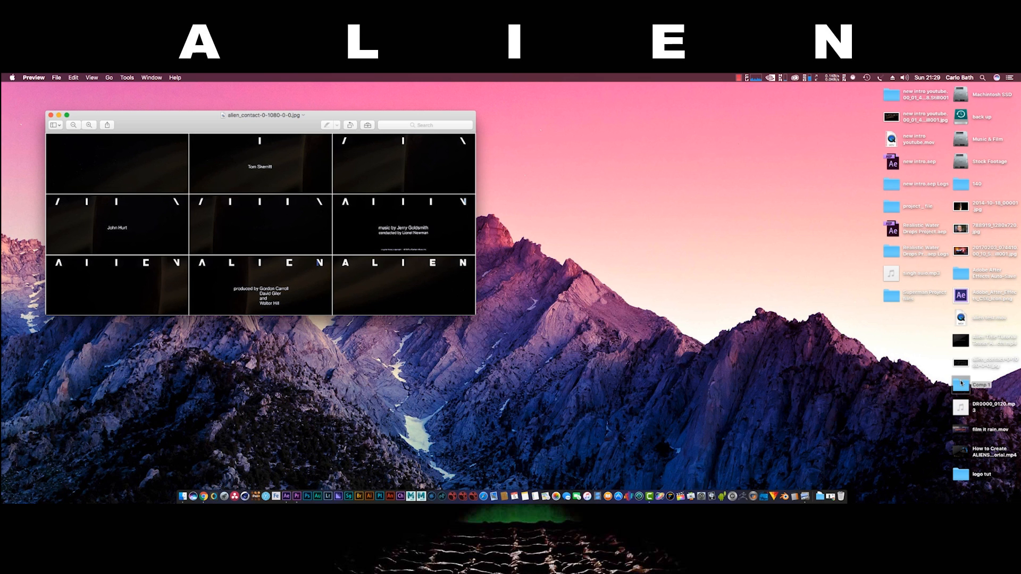
{"action": "double_click", "coordinate": [272, 181]}
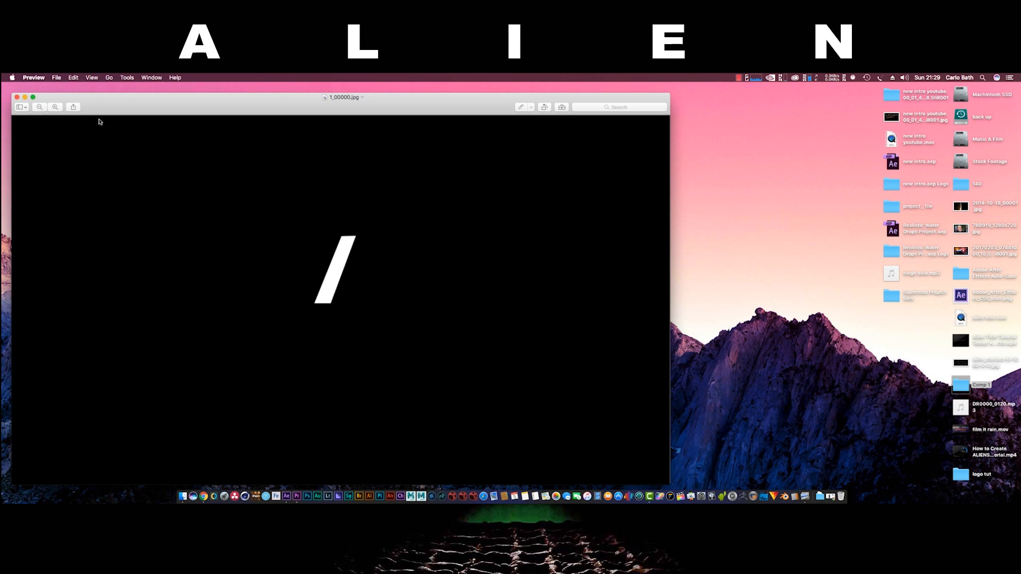
{"action": "left_click", "coordinate": [17, 98]}
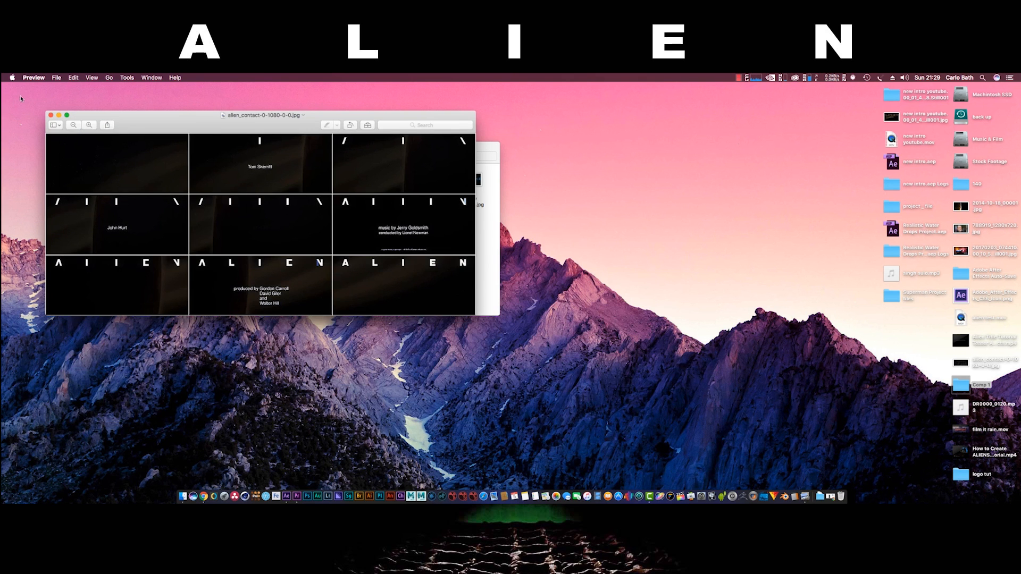
{"action": "left_click", "coordinate": [51, 115]}
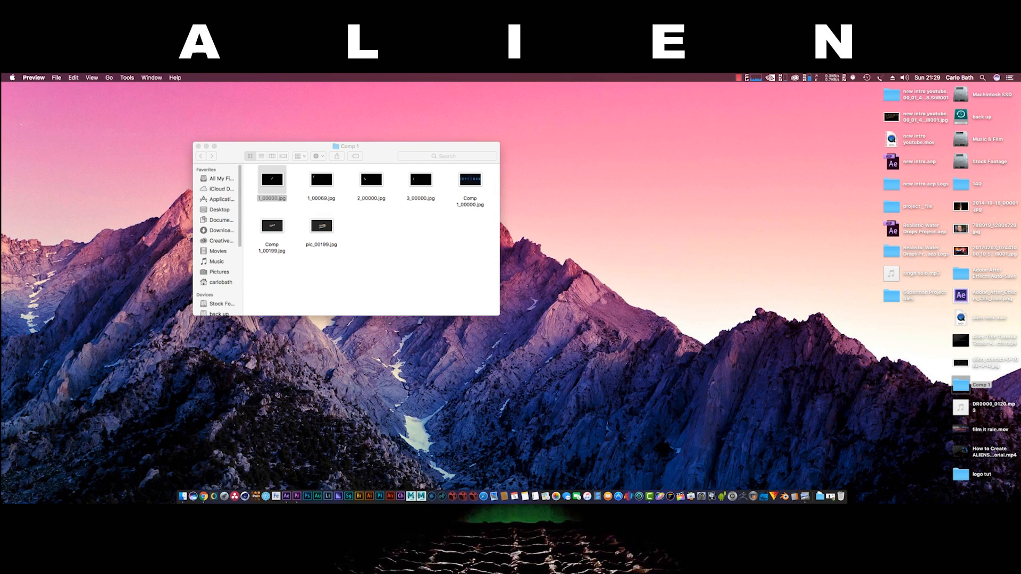
In Premiere Pro, import 1_00000.jpg, 1_00069.jpg and 2_00000.jpg from the Comp 1 folder
{"action": "left_click", "coordinate": [312, 482]}
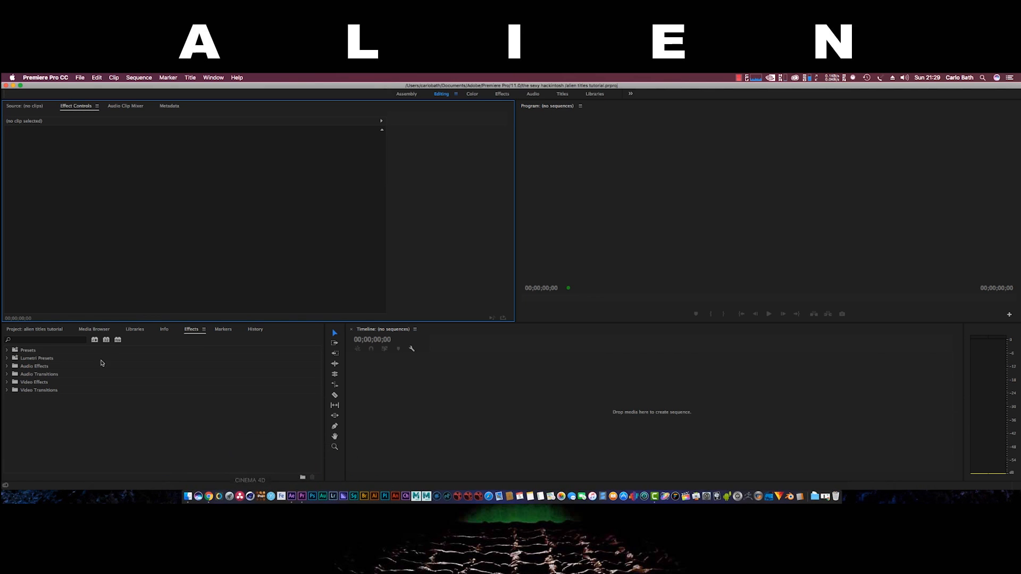
{"action": "left_click", "coordinate": [34, 329]}
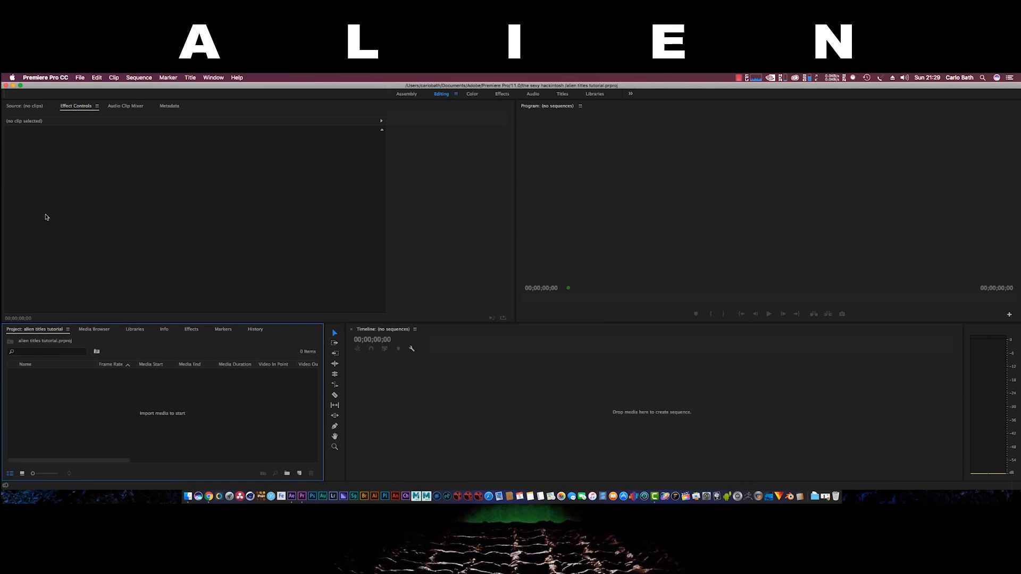
{"action": "left_click", "coordinate": [81, 78]}
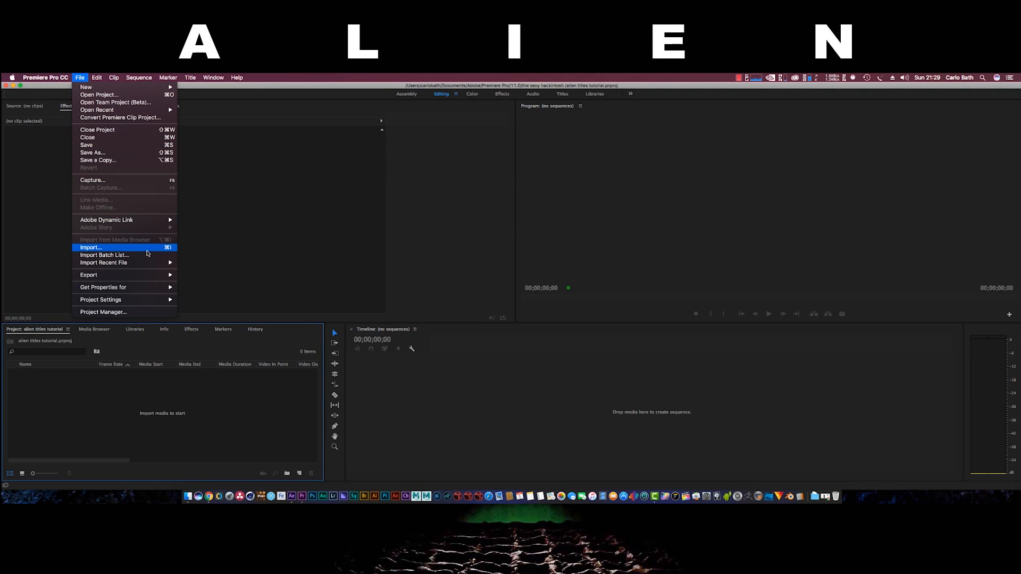
{"action": "left_click", "coordinate": [147, 249]}
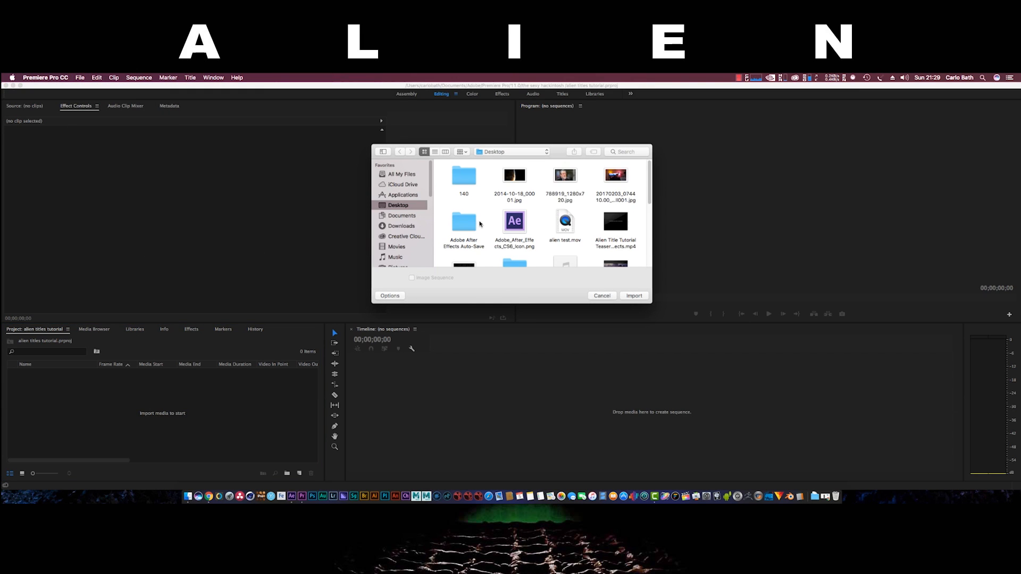
{"action": "scroll", "coordinate": [484, 240], "scroll_direction": "down", "scroll_amount": 2}
{"action": "double_click", "coordinate": [515, 241]}
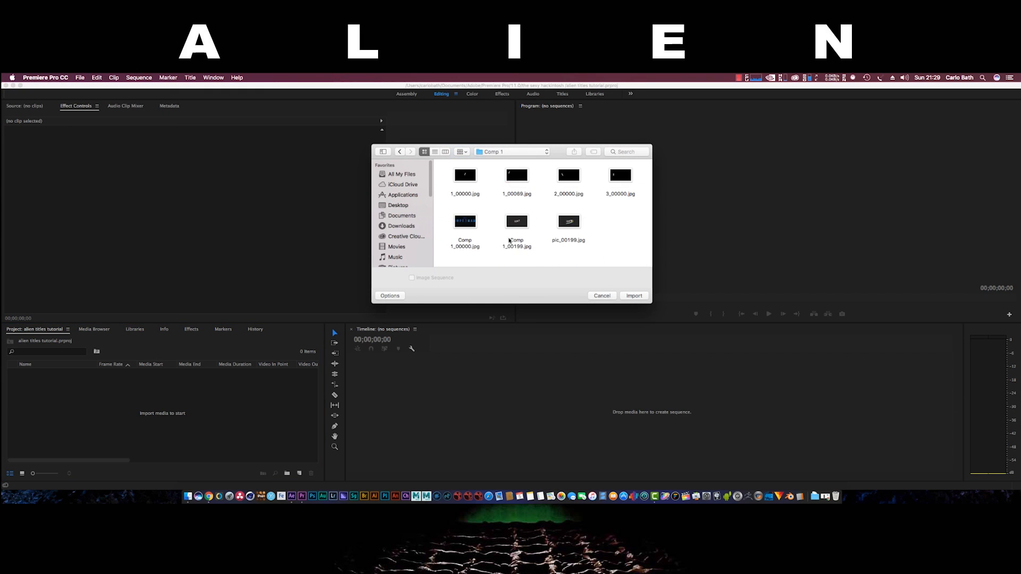
{"action": "left_click_drag", "start_coordinate": [443, 174], "coordinate": [594, 212]}
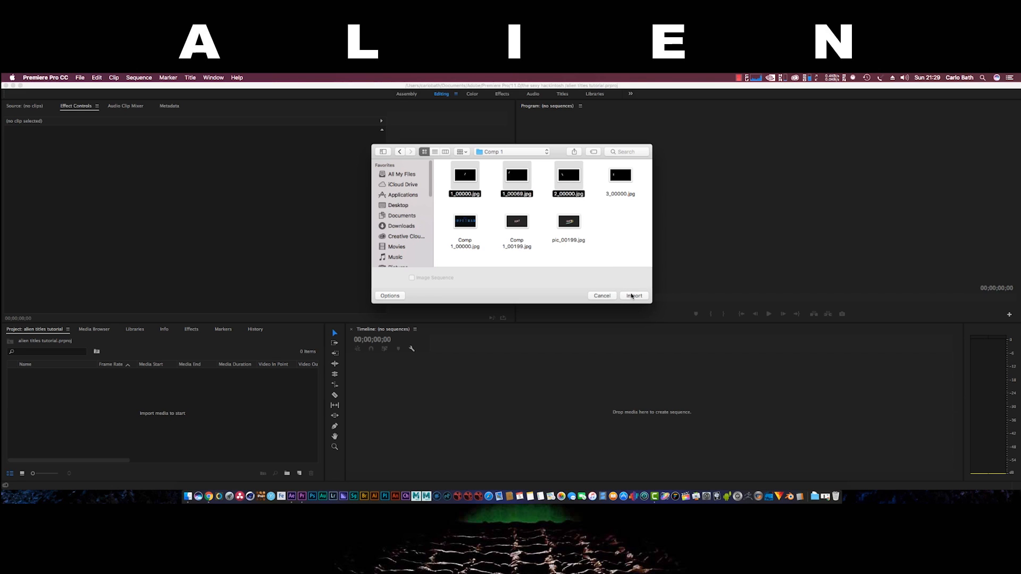
{"action": "left_click", "coordinate": [632, 297]}
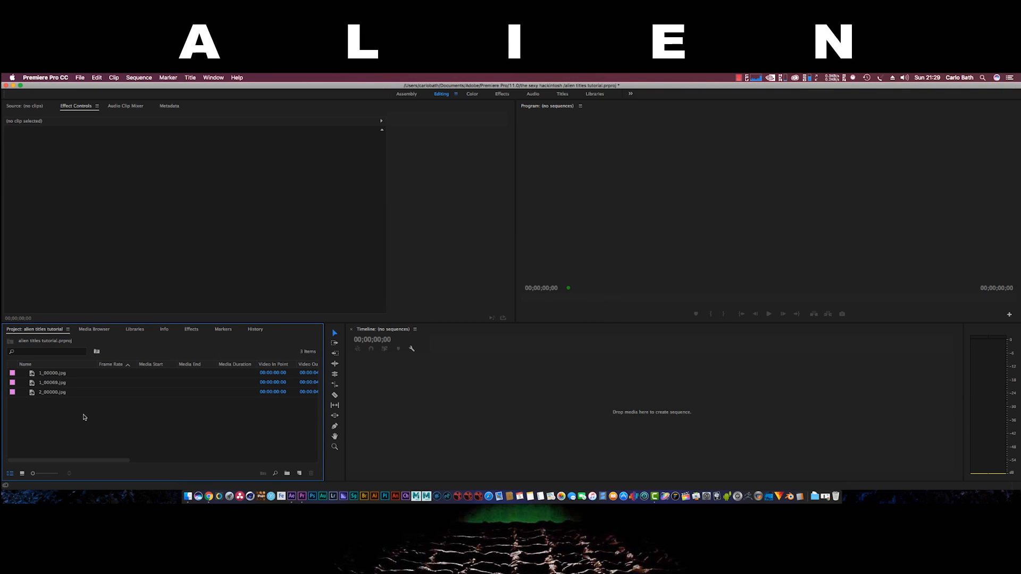
Preview 1_00000.jpg in the Source monitor and import 3_00000.jpg as well
{"action": "left_click", "coordinate": [51, 377]}
{"action": "double_click", "coordinate": [52, 378]}
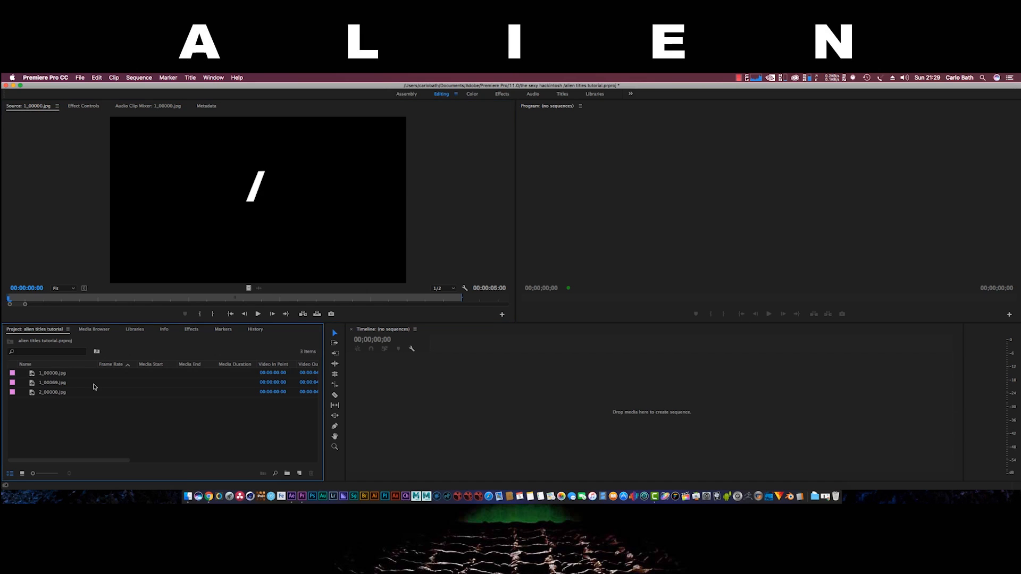
{"action": "key", "text": "super+i"}
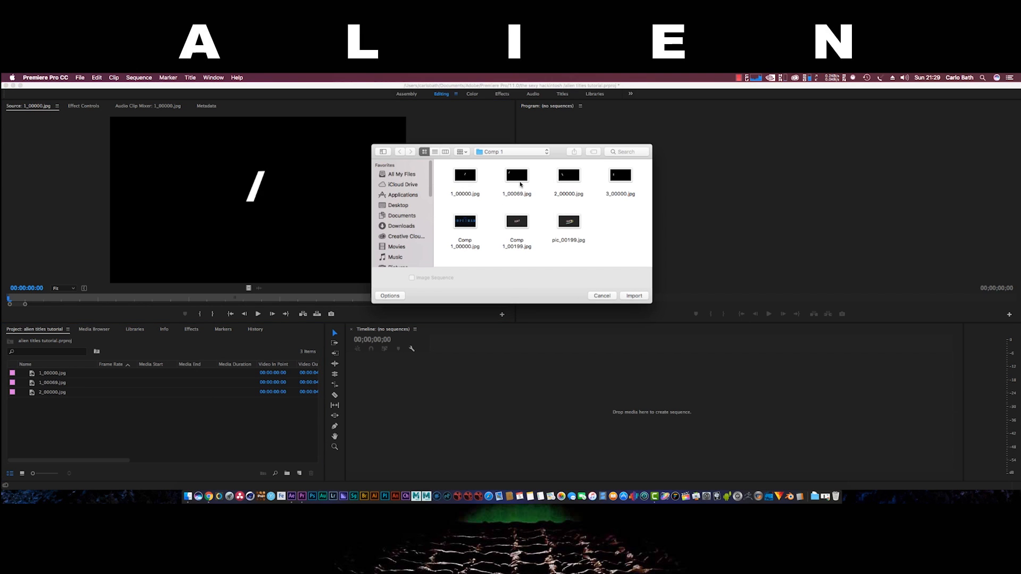
{"action": "left_click_drag", "start_coordinate": [629, 180], "coordinate": [252, 360]}
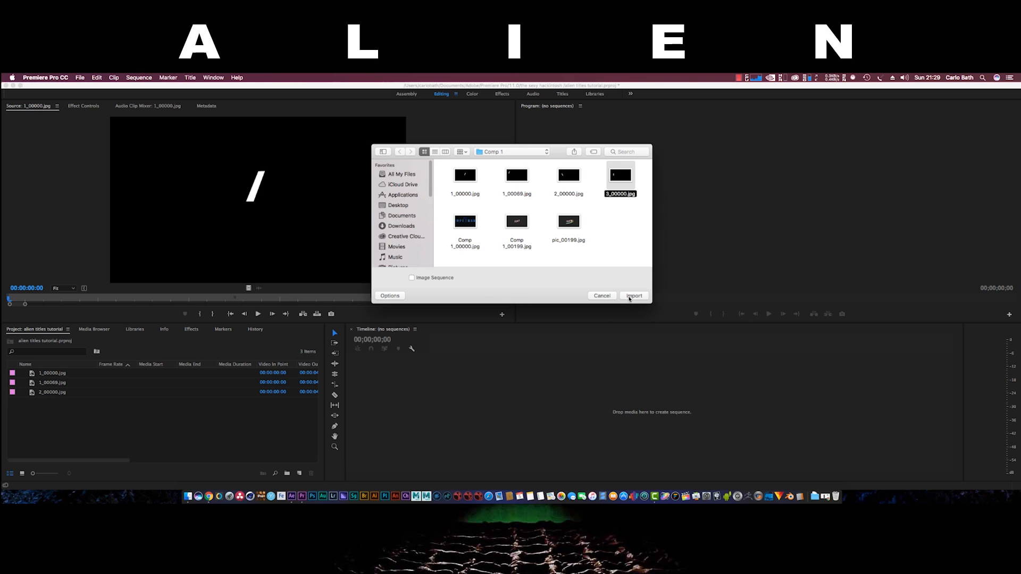
{"action": "left_click", "coordinate": [629, 298]}
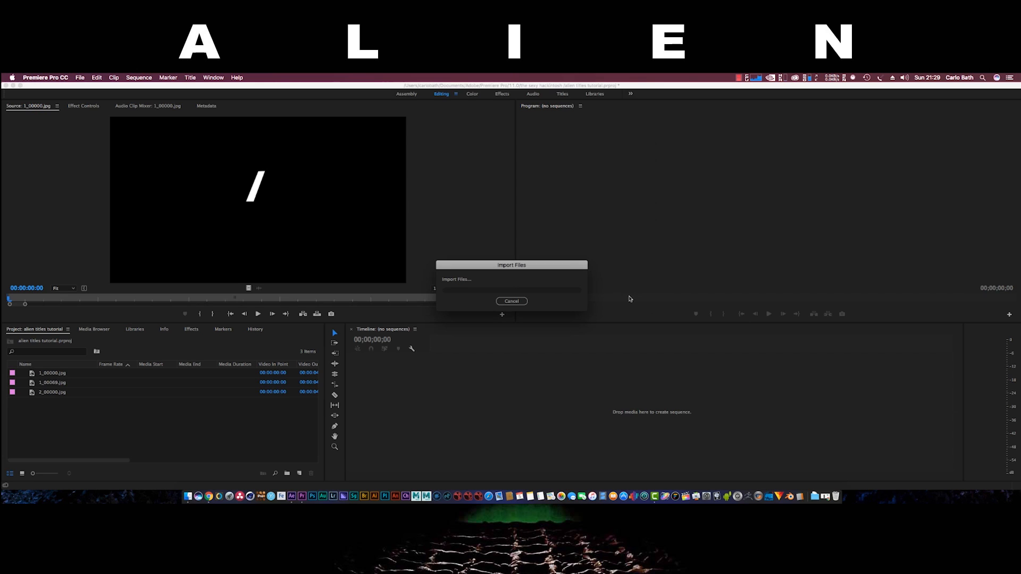
Compare the slash stills in the Source monitor and delete 1_00069.jpg from the project
{"action": "left_click", "coordinate": [32, 448]}
{"action": "left_click", "coordinate": [50, 381]}
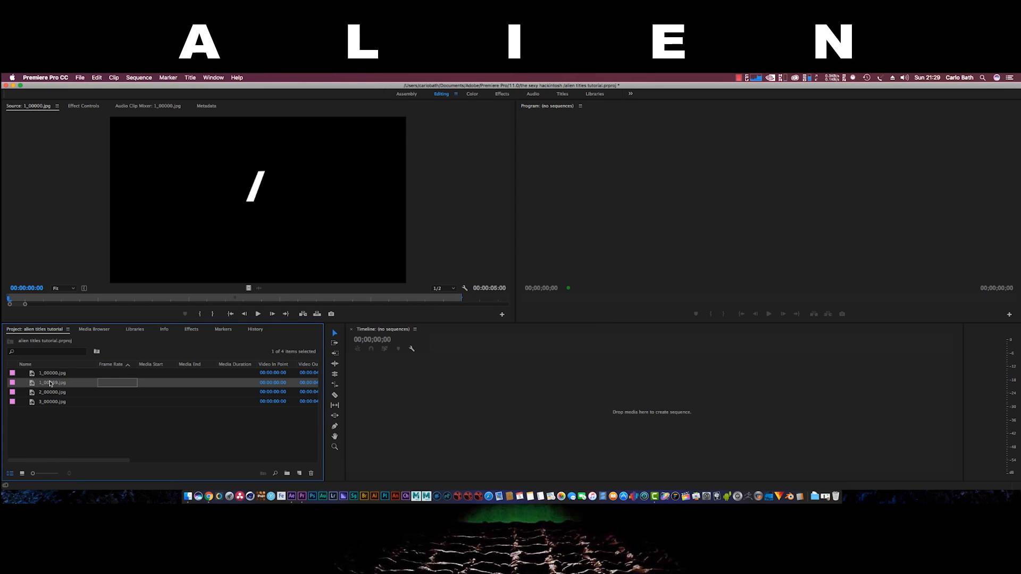
{"action": "double_click", "coordinate": [193, 384]}
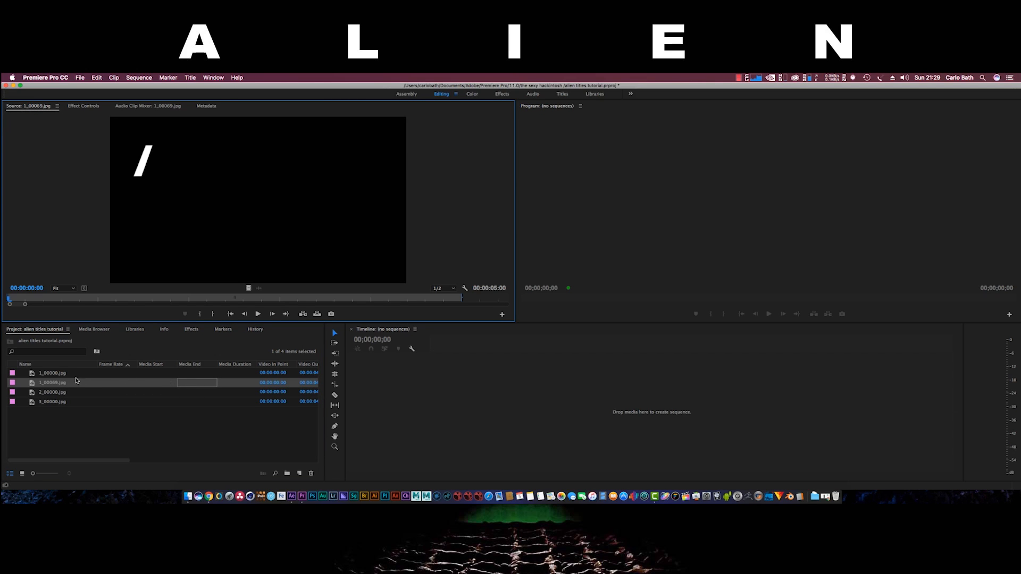
{"action": "left_click", "coordinate": [68, 373]}
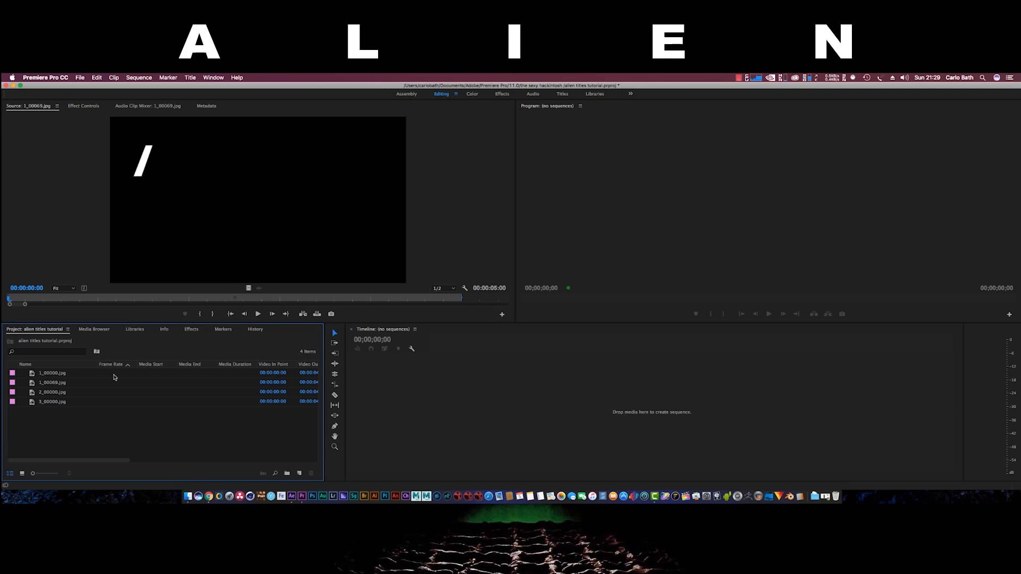
{"action": "double_click", "coordinate": [114, 378]}
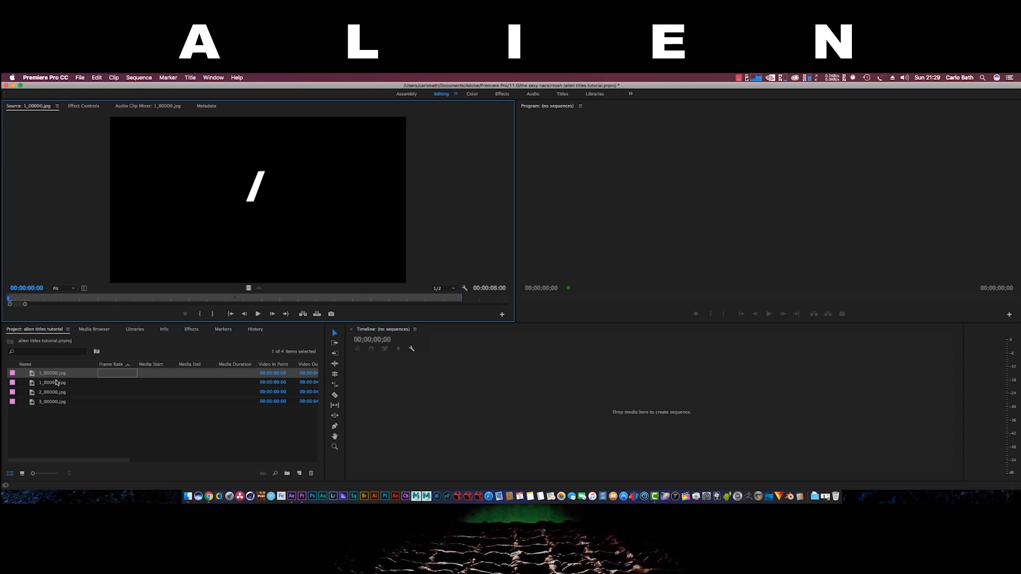
{"action": "left_click", "coordinate": [103, 385]}
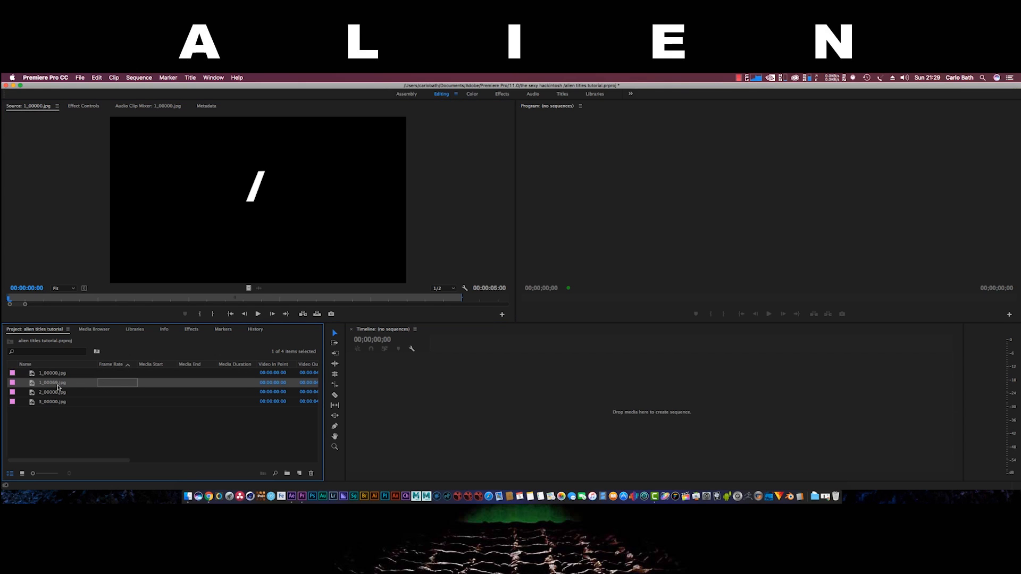
{"action": "key", "text": "Delete"}
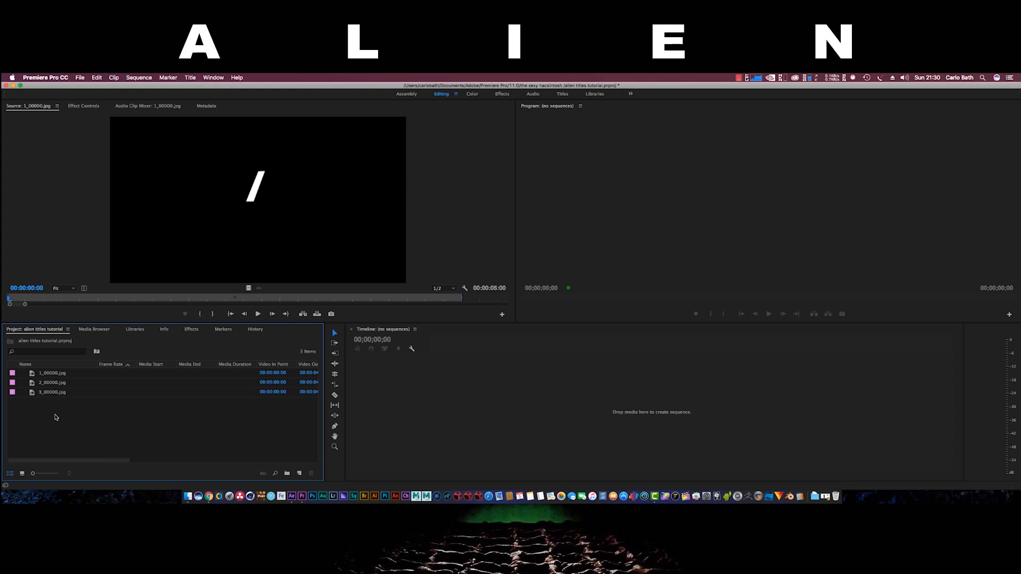
Create a sequence from 1_00000.jpg and move the slash toward the frame's upper left
{"action": "left_click", "coordinate": [53, 376]}
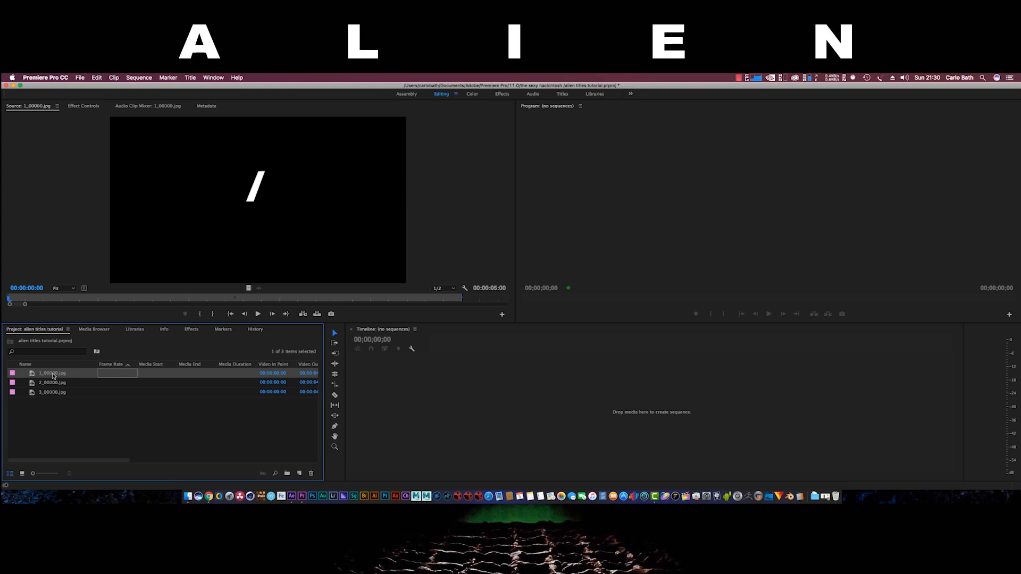
{"action": "left_click_drag", "start_coordinate": [52, 375], "coordinate": [381, 413]}
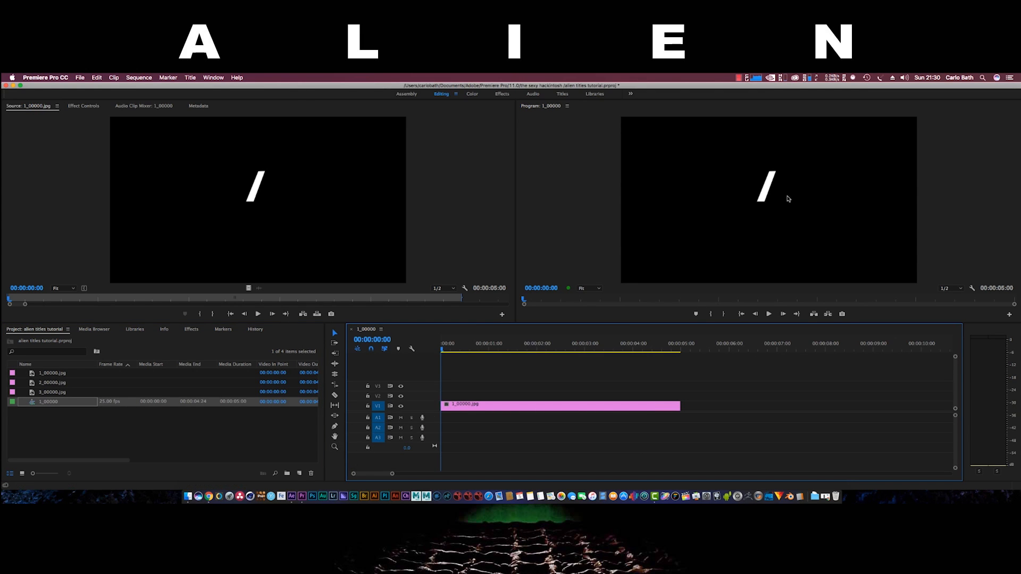
{"action": "left_click", "coordinate": [774, 195]}
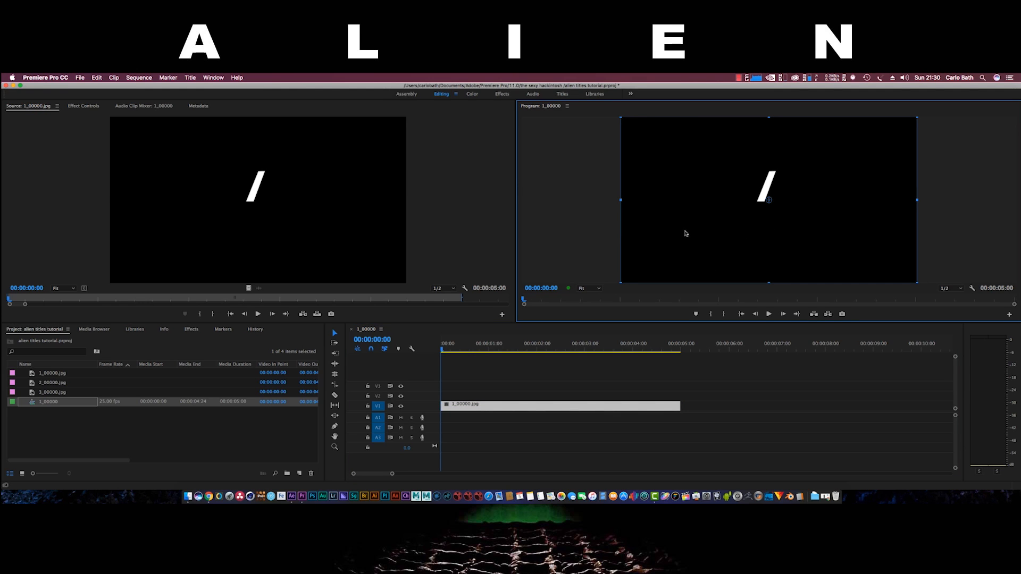
{"action": "left_click_drag", "start_coordinate": [770, 230], "coordinate": [682, 198]}
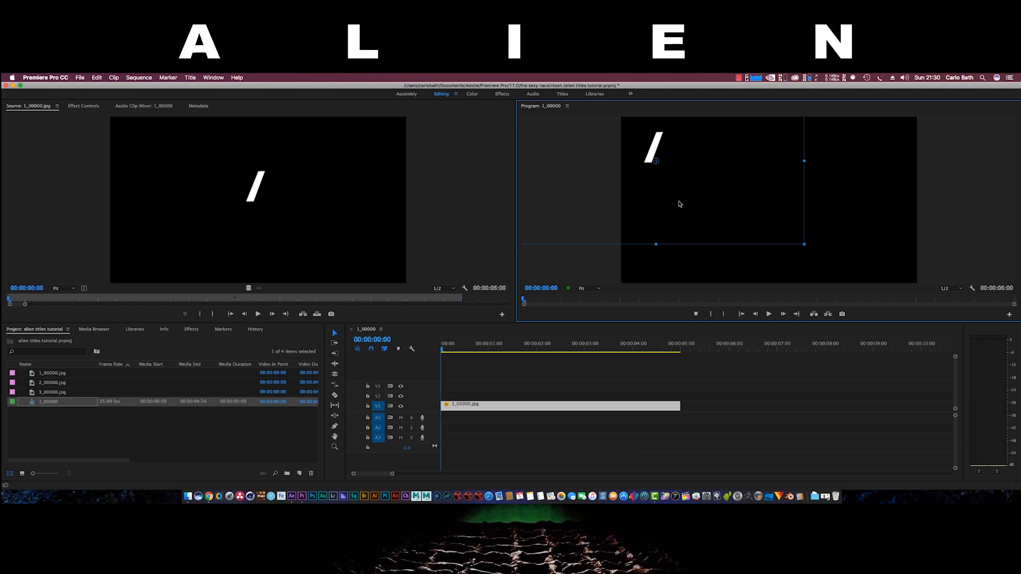
{"action": "left_click_drag", "start_coordinate": [679, 204], "coordinate": [685, 209]}
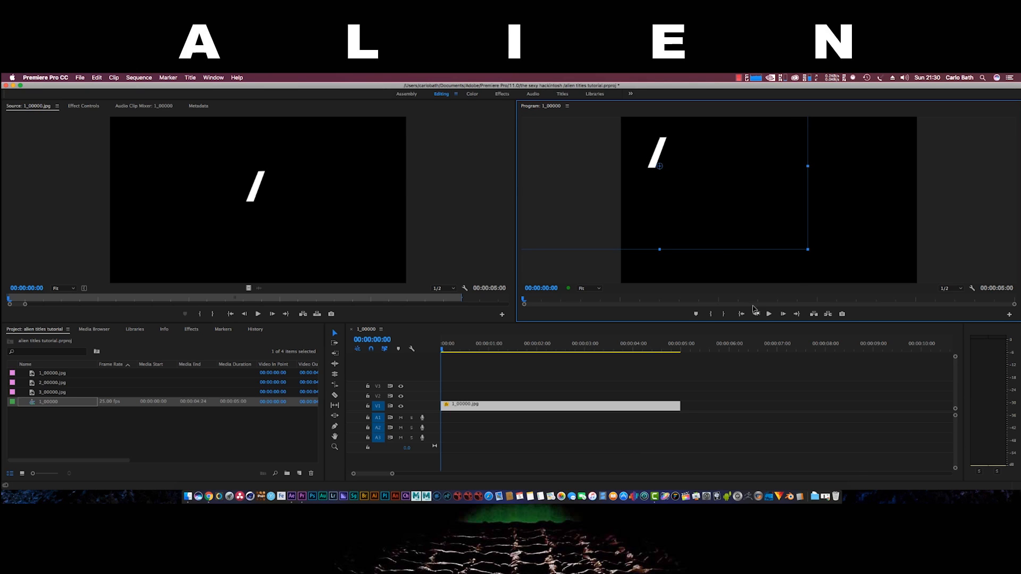
{"action": "left_click", "coordinate": [814, 478]}
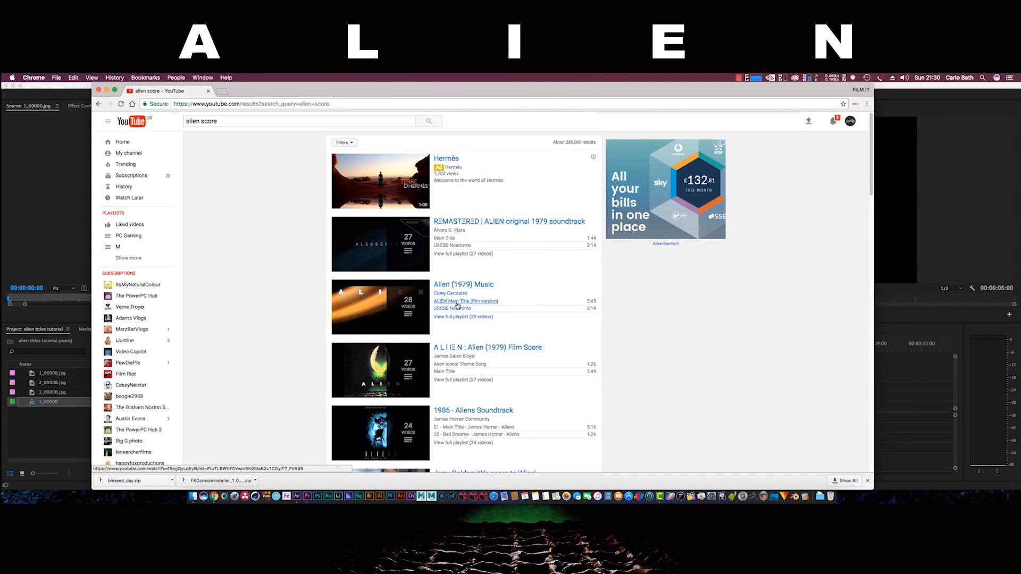
{"action": "scroll", "coordinate": [457, 306], "scroll_direction": "down", "scroll_amount": 3}
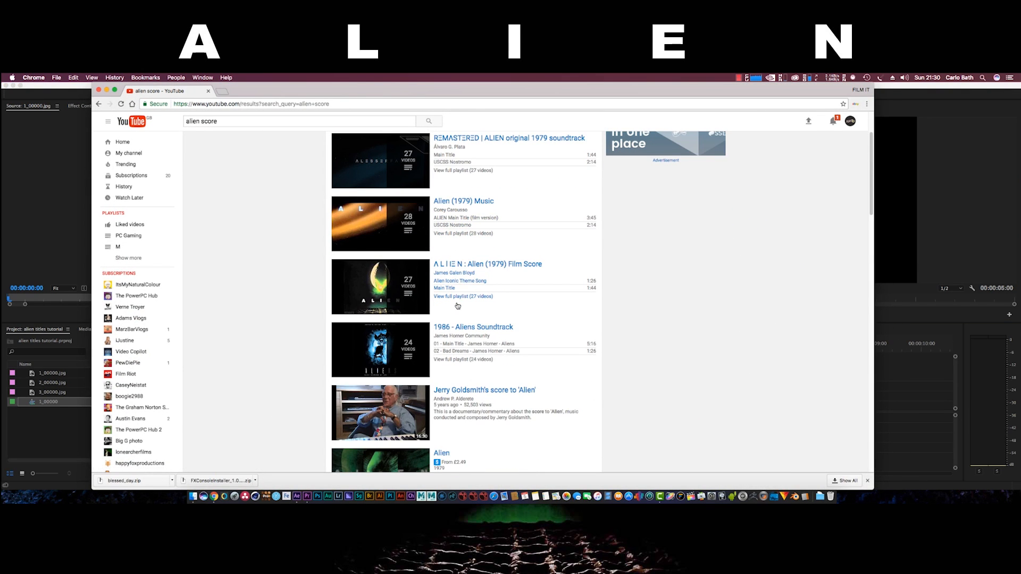
{"action": "mouse_move", "coordinate": [381, 240]}
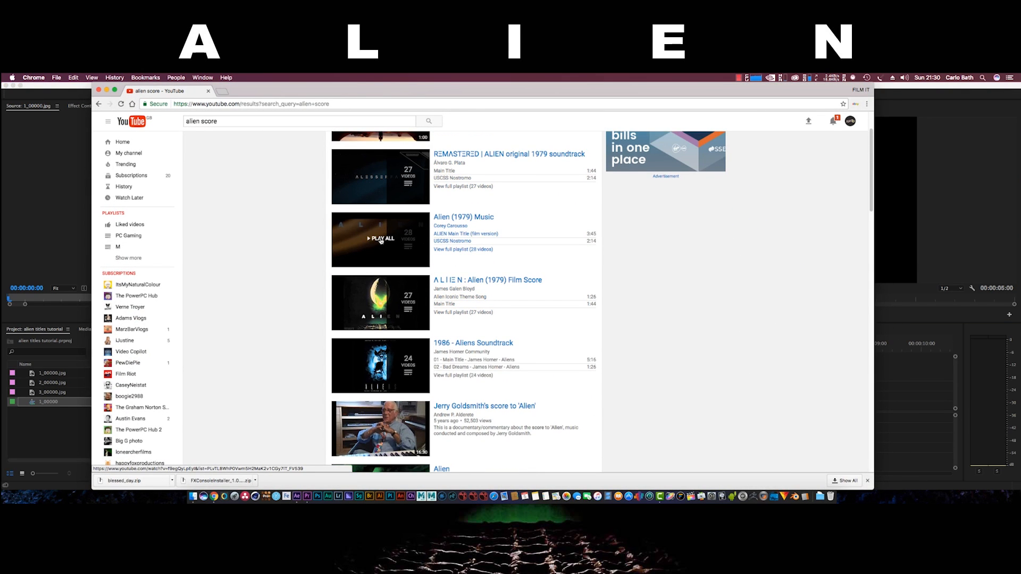
{"action": "scroll", "coordinate": [381, 240], "scroll_direction": "up", "scroll_amount": 3}
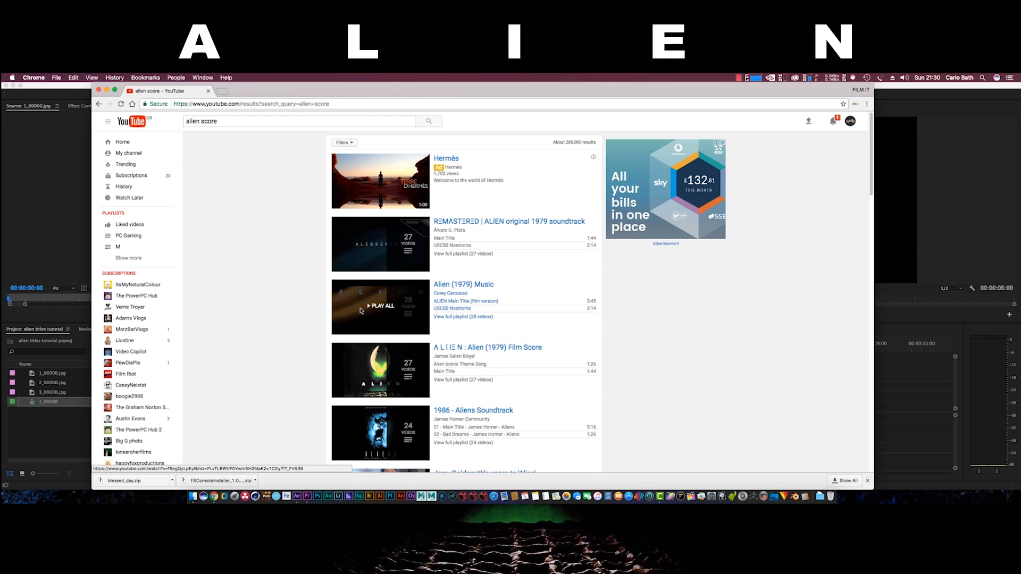
{"action": "left_click", "coordinate": [107, 91]}
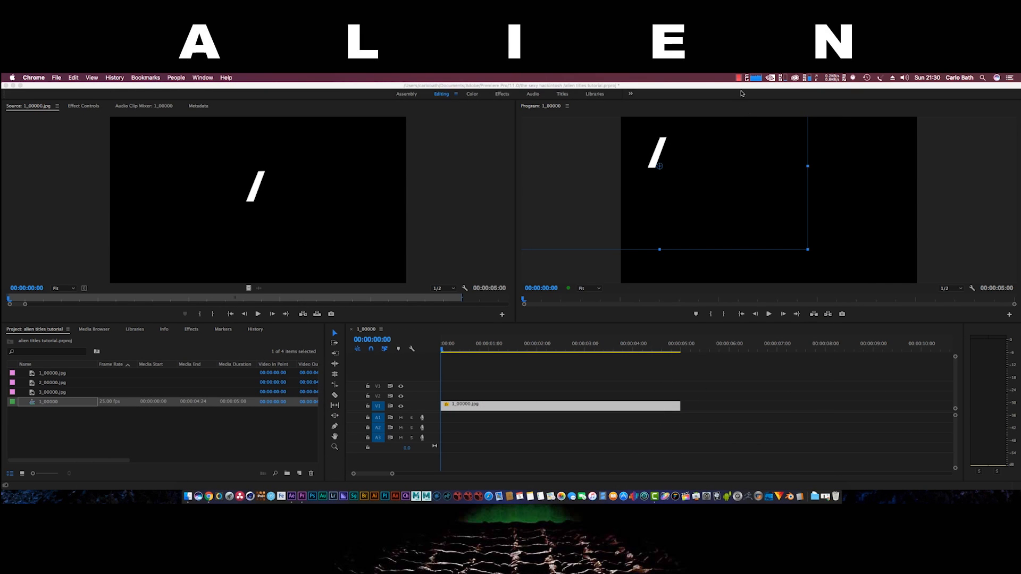
Import the planet still 2014-10-18_00001.jpg from the Desktop
{"action": "left_click", "coordinate": [740, 78]}
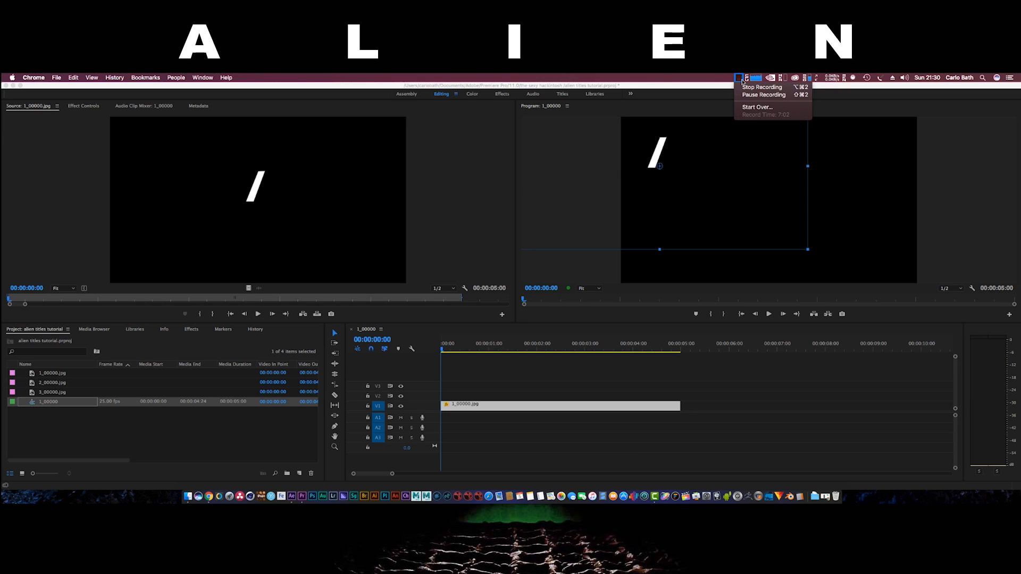
{"action": "left_click", "coordinate": [672, 137]}
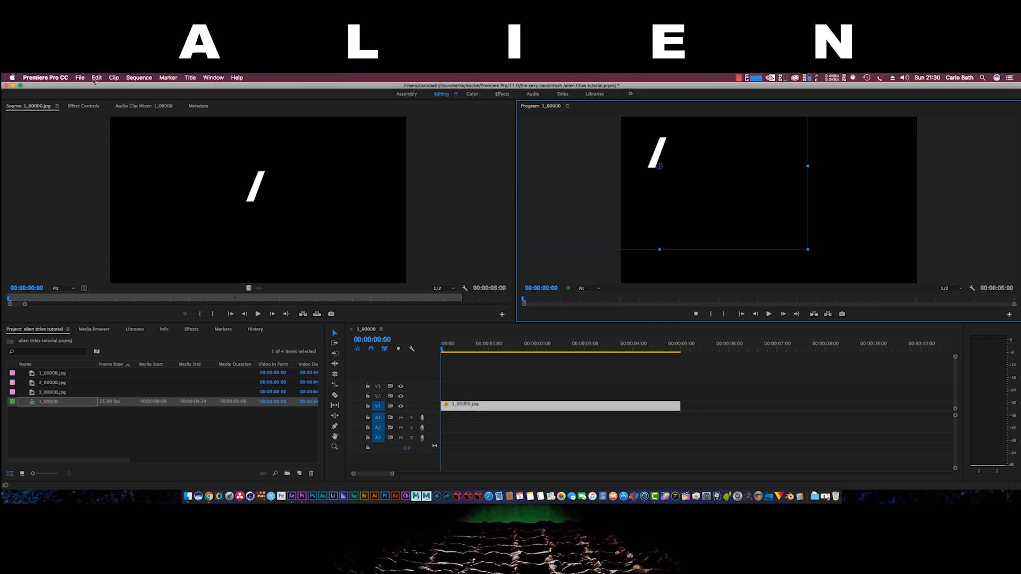
{"action": "left_click", "coordinate": [80, 78]}
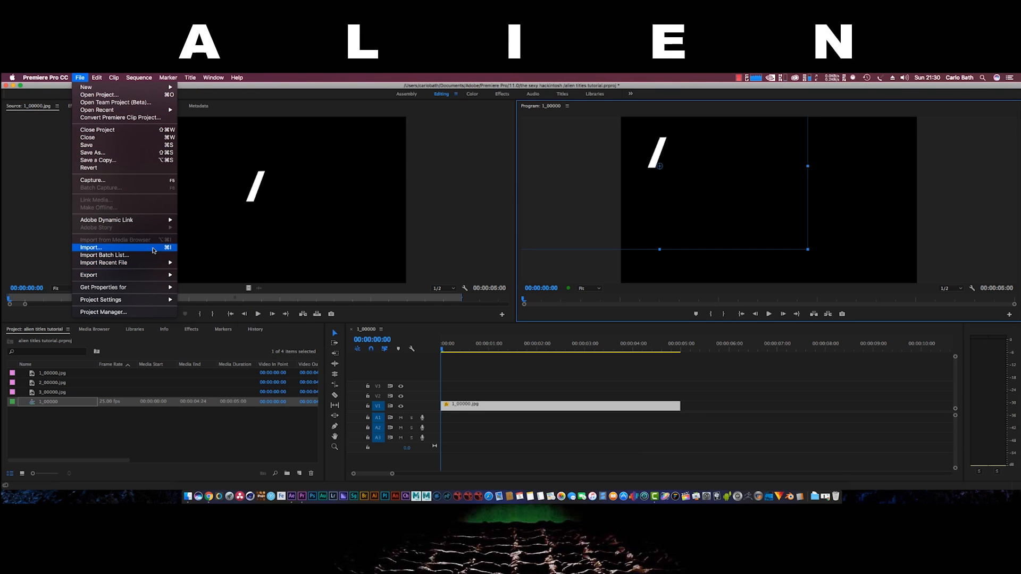
{"action": "left_click", "coordinate": [153, 248]}
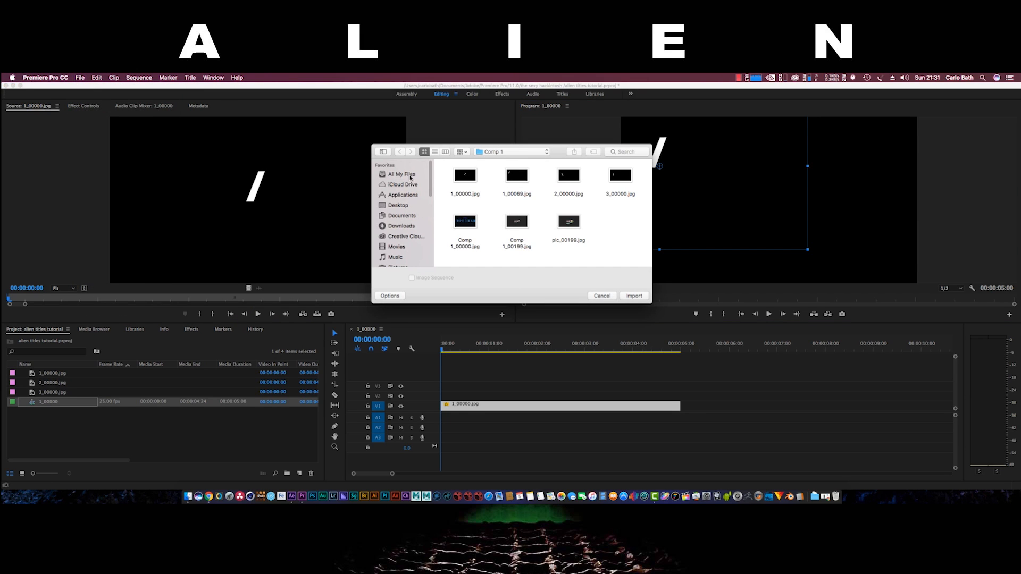
{"action": "left_click", "coordinate": [398, 205]}
{"action": "double_click", "coordinate": [507, 192]}
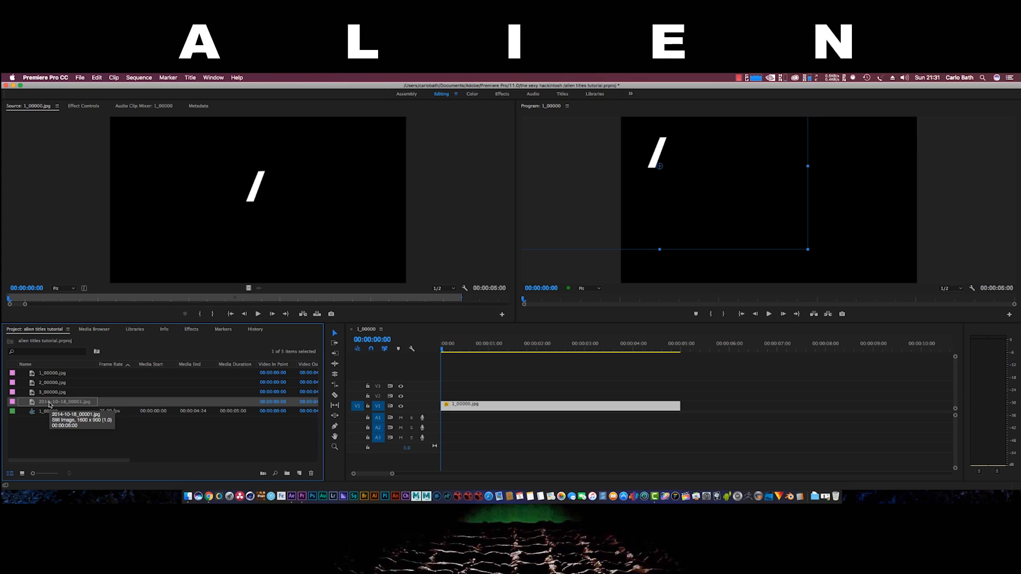
Preview the planet still and place it on V2 above the slash clip
{"action": "double_click", "coordinate": [118, 405]}
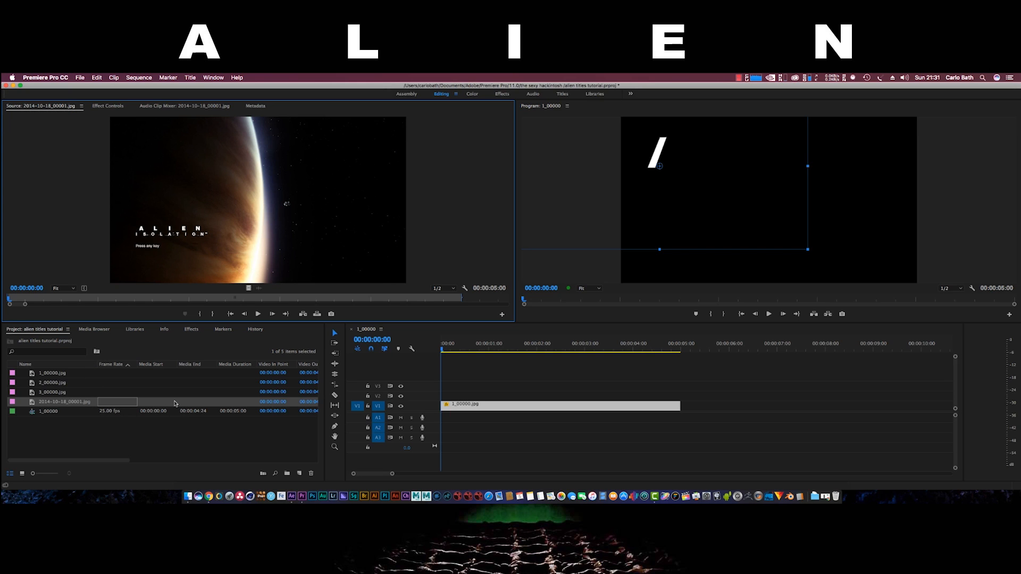
{"action": "left_click_drag", "start_coordinate": [175, 404], "coordinate": [139, 425]}
{"action": "left_click", "coordinate": [65, 405]}
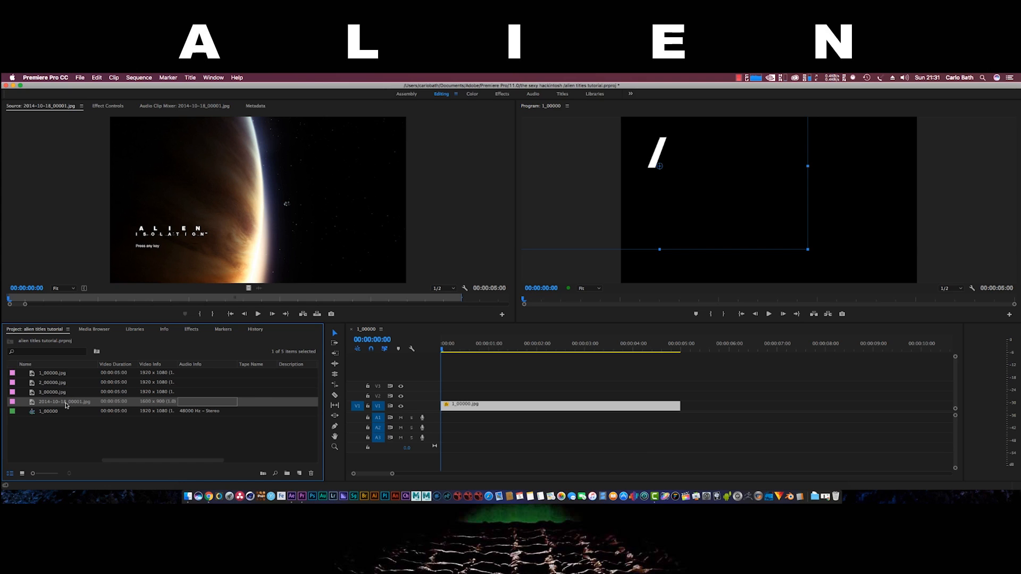
{"action": "left_click_drag", "start_coordinate": [78, 402], "coordinate": [445, 394]}
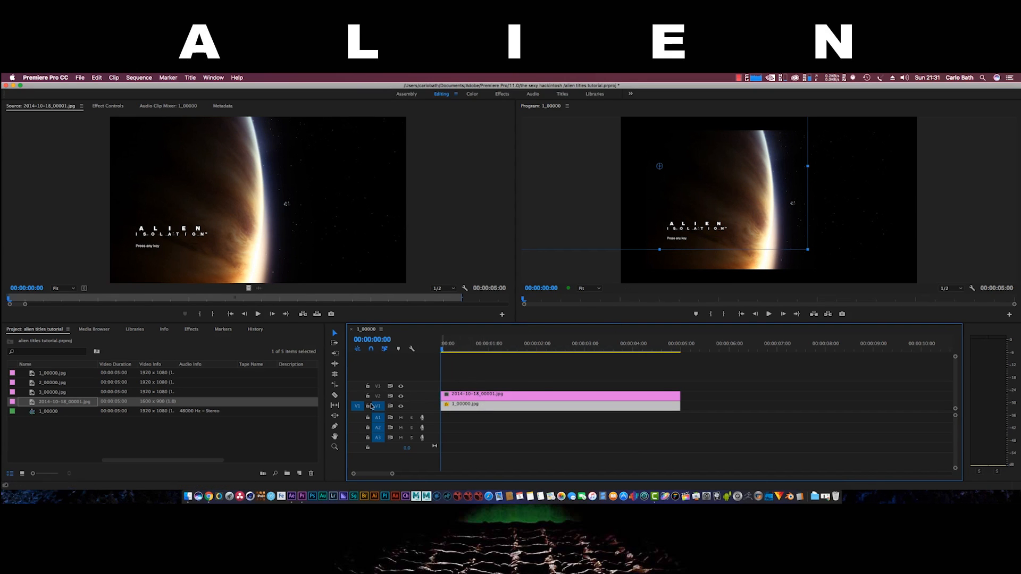
Set the slash clip's Scale to 35 in Effect Controls
{"action": "left_click", "coordinate": [164, 405]}
{"action": "left_click", "coordinate": [98, 108]}
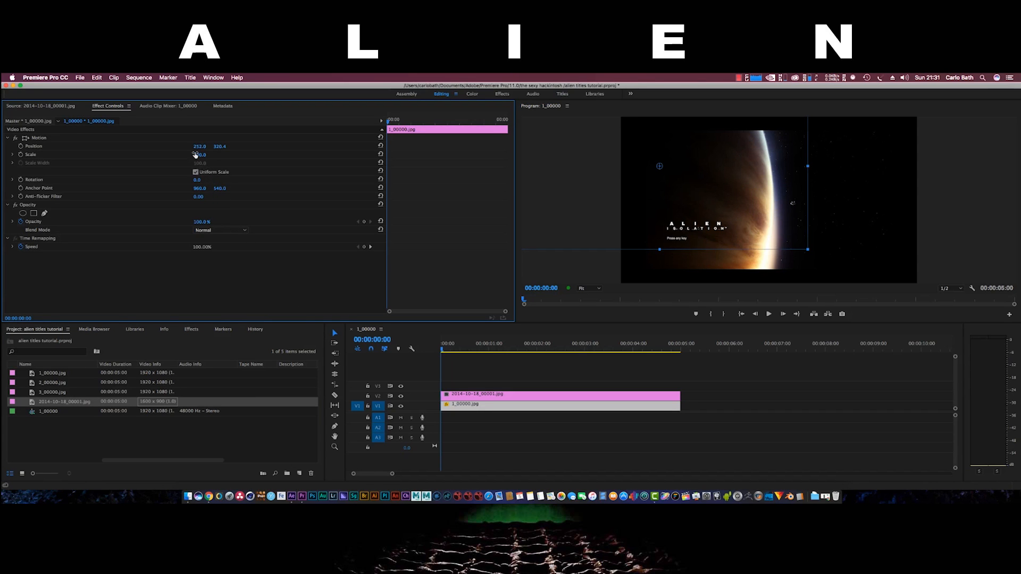
{"action": "mouse_move", "coordinate": [200, 155]}
{"action": "left_mouse_down"}
{"action": "mouse_move", "coordinate": [303, 155]}
{"action": "mouse_move", "coordinate": [158, 155]}
{"action": "mouse_move", "coordinate": [197, 159]}
{"action": "left_mouse_up"}
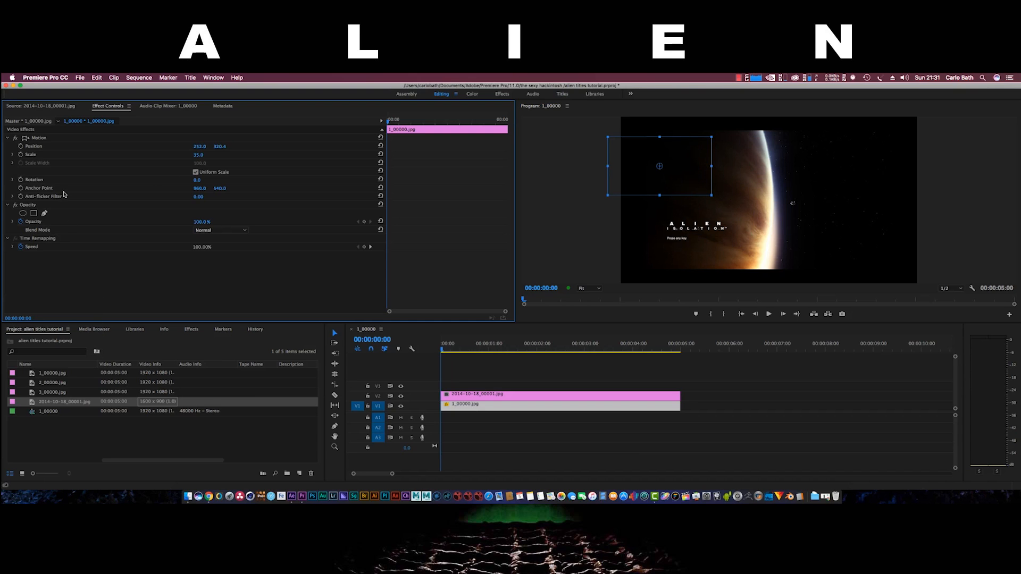
Scale the V2 planet clip to 623 and shift it right so its bright edge sits at the frame's right
{"action": "left_click", "coordinate": [475, 408]}
{"action": "left_click", "coordinate": [471, 396]}
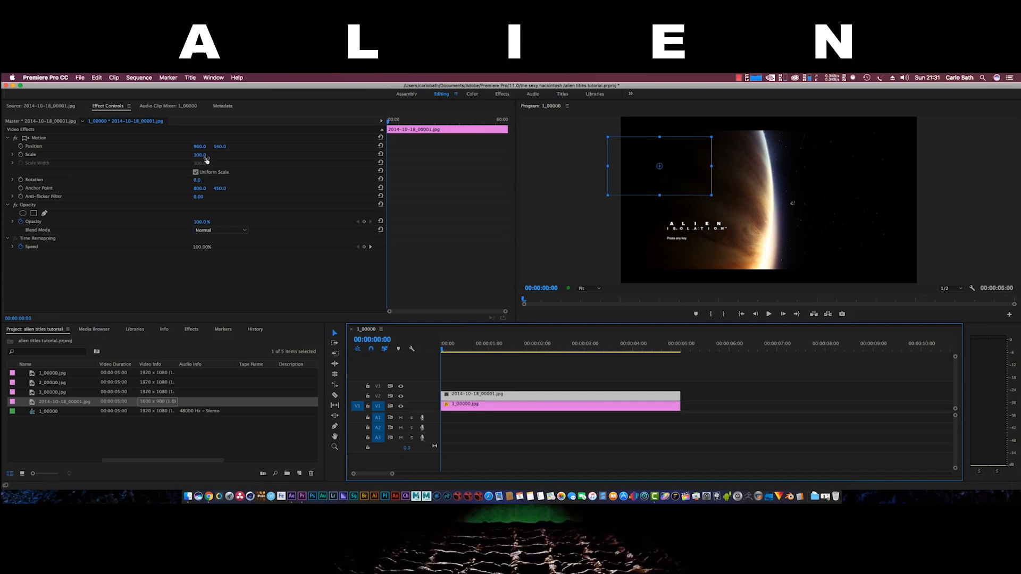
{"action": "left_click_drag", "start_coordinate": [207, 159], "coordinate": [291, 159]}
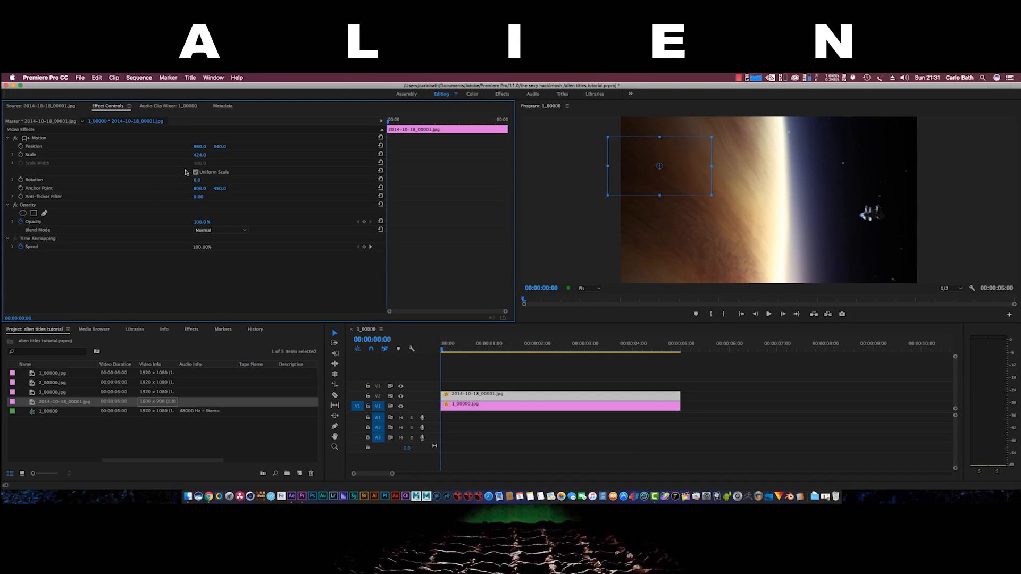
{"action": "left_click_drag", "start_coordinate": [200, 155], "coordinate": [298, 155]}
{"action": "left_click_drag", "start_coordinate": [716, 238], "coordinate": [823, 231]}
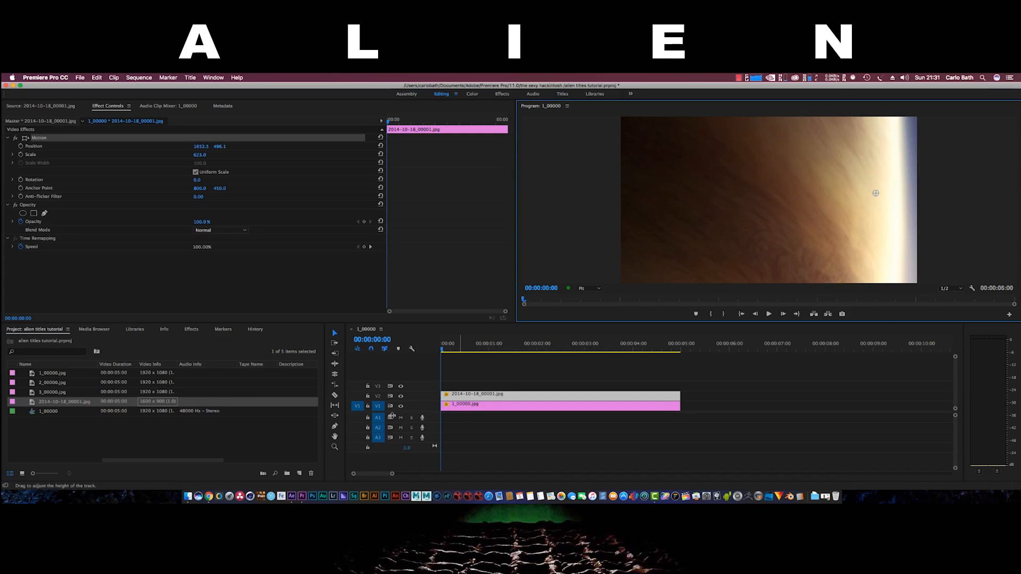
{"action": "left_click", "coordinate": [481, 395]}
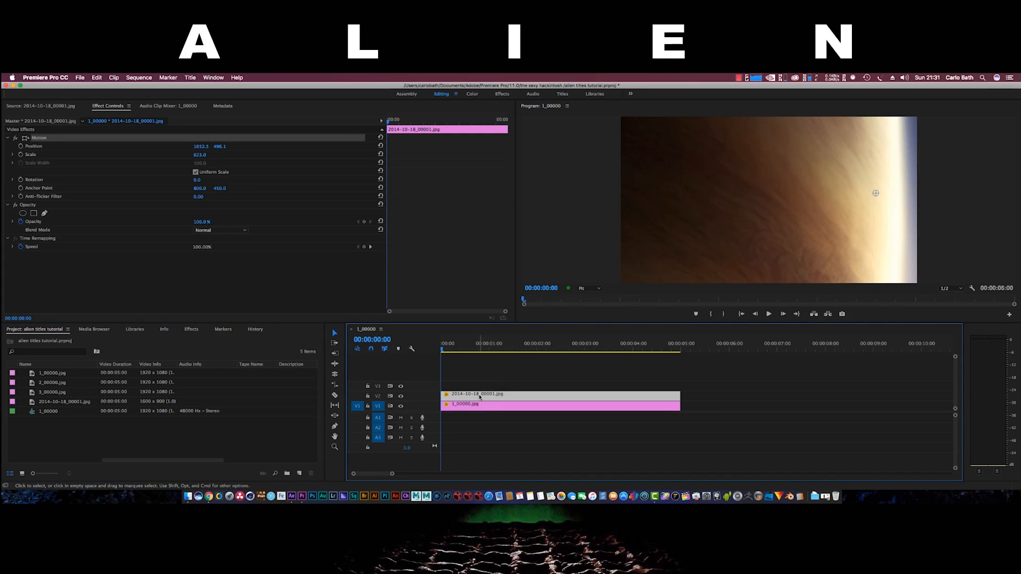
{"action": "left_click", "coordinate": [456, 408]}
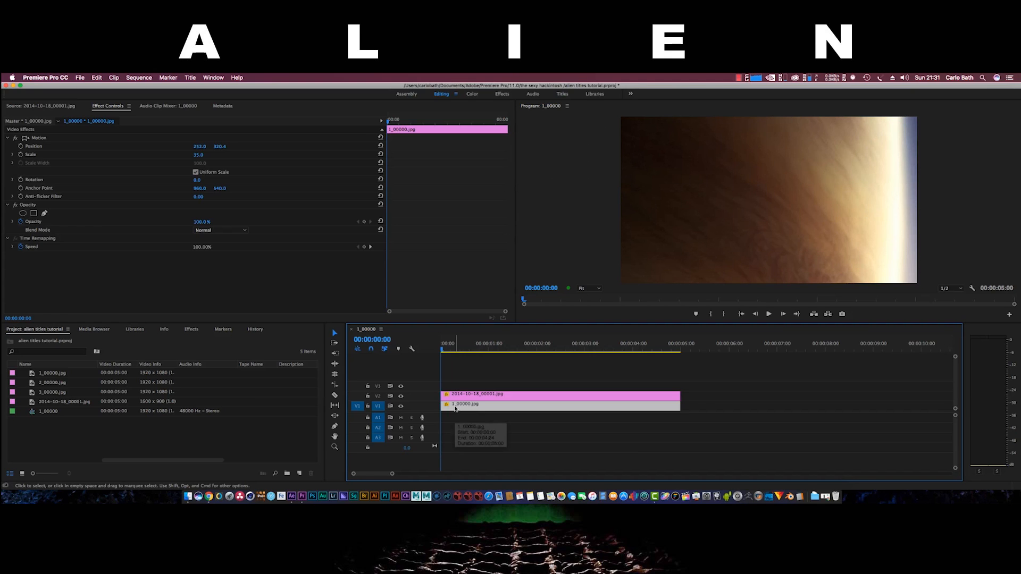
Search for 'luma key' and apply Luma Key to the V1 slash clip and V2 planet clip
{"action": "left_click", "coordinate": [192, 329]}
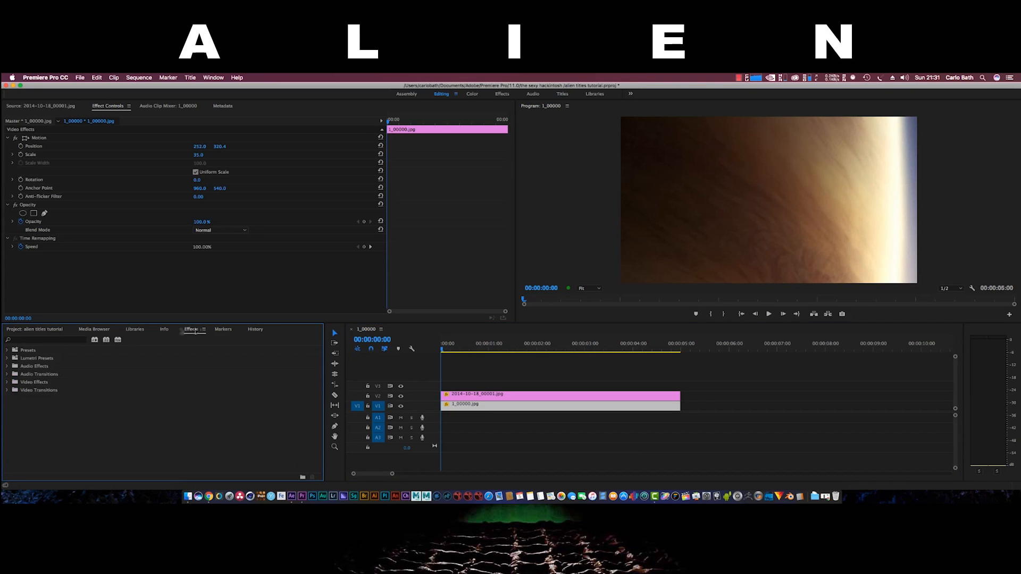
{"action": "left_click", "coordinate": [59, 339]}
{"action": "type", "text": "luma key"}
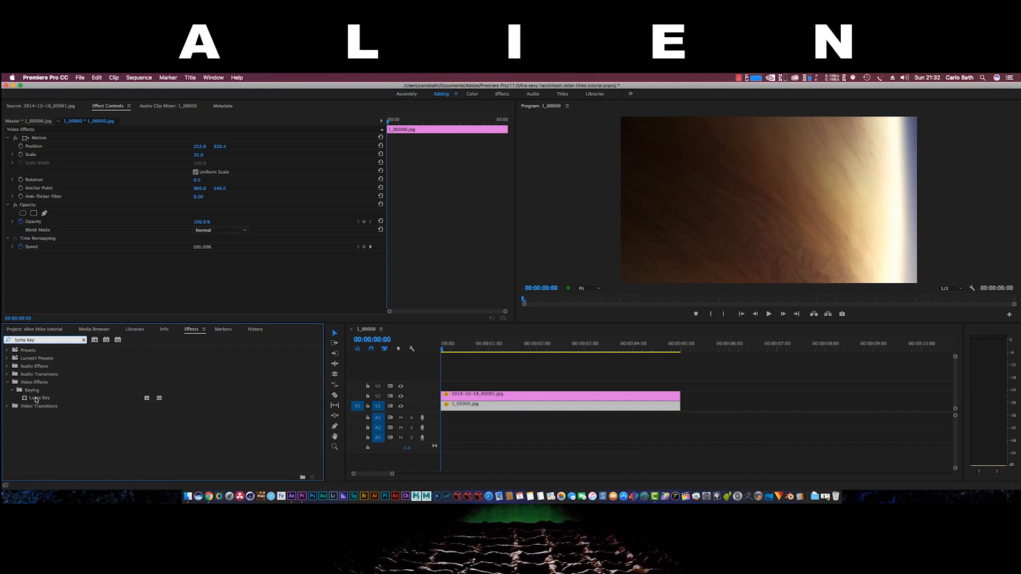
{"action": "left_click_drag", "start_coordinate": [37, 400], "coordinate": [461, 406]}
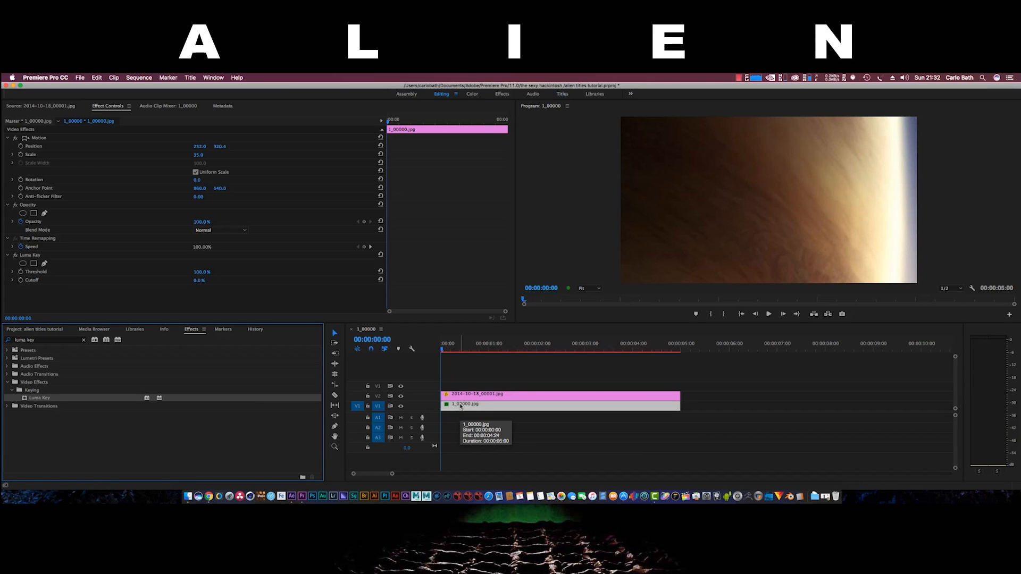
{"action": "left_click_drag", "start_coordinate": [33, 400], "coordinate": [477, 400]}
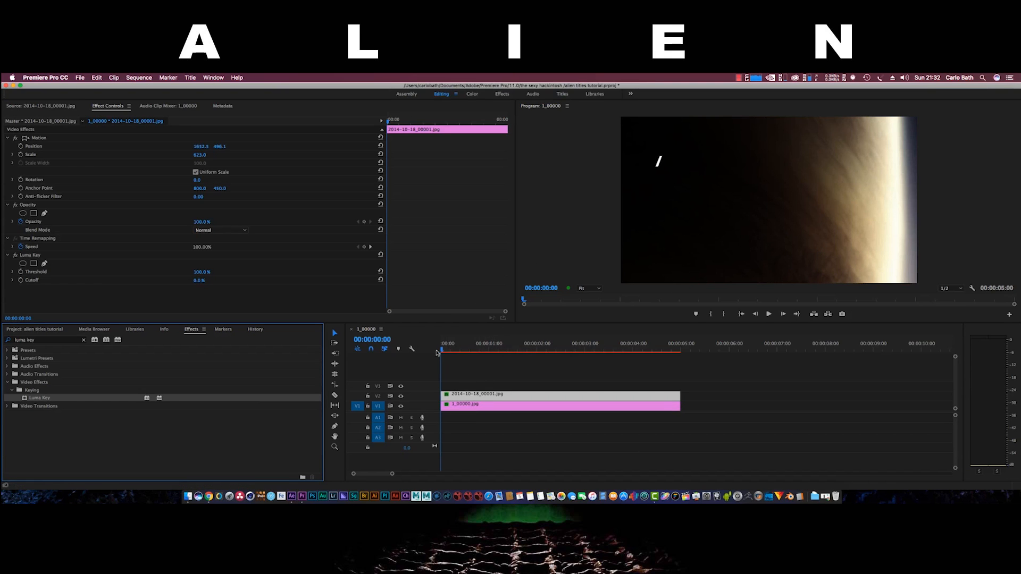
Preview the sequence, select the planet clip, and zoom the Program monitor to 25%
{"action": "mouse_move", "coordinate": [443, 352]}
{"action": "left_mouse_down"}
{"action": "mouse_move", "coordinate": [462, 351]}
{"action": "mouse_move", "coordinate": [441, 351]}
{"action": "left_mouse_up"}
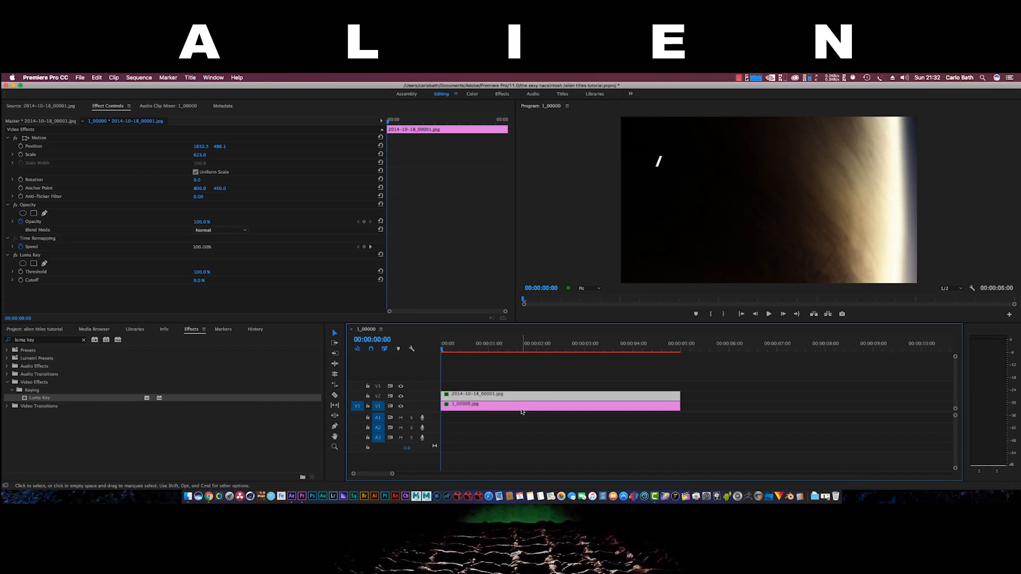
{"action": "left_click", "coordinate": [659, 165]}
{"action": "left_click", "coordinate": [696, 189]}
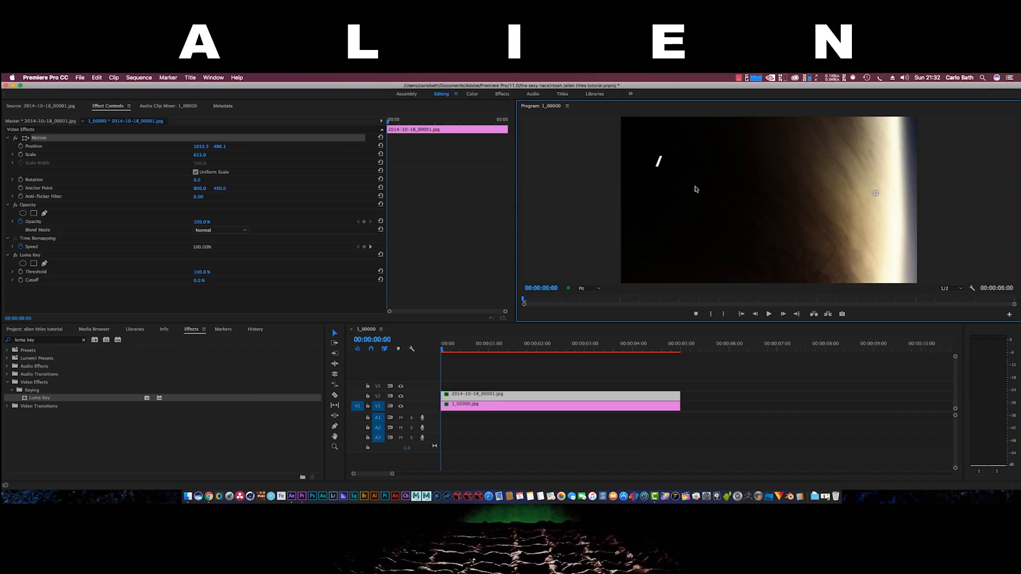
{"action": "left_click", "coordinate": [589, 288]}
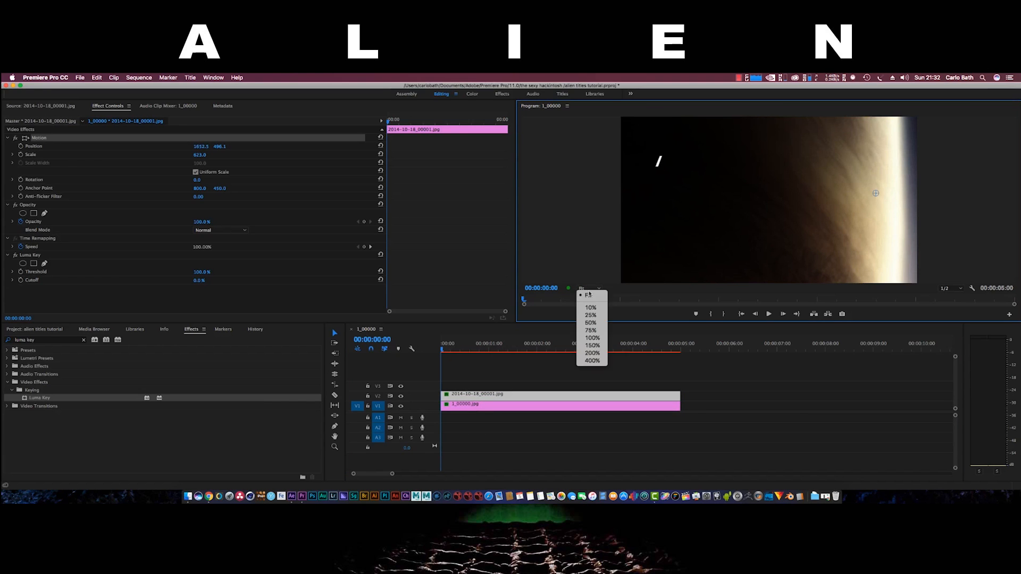
{"action": "left_click", "coordinate": [590, 316]}
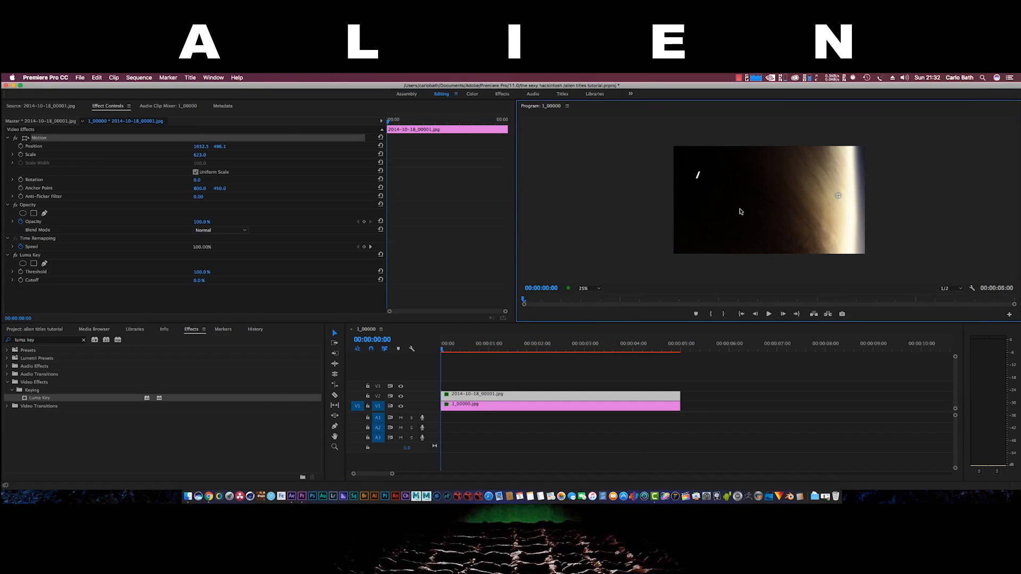
Load 1_00000.jpg for preview, zoom the Program view to 10%, and enlarge its bounds
{"action": "left_click", "coordinate": [509, 398]}
{"action": "double_click", "coordinate": [506, 406]}
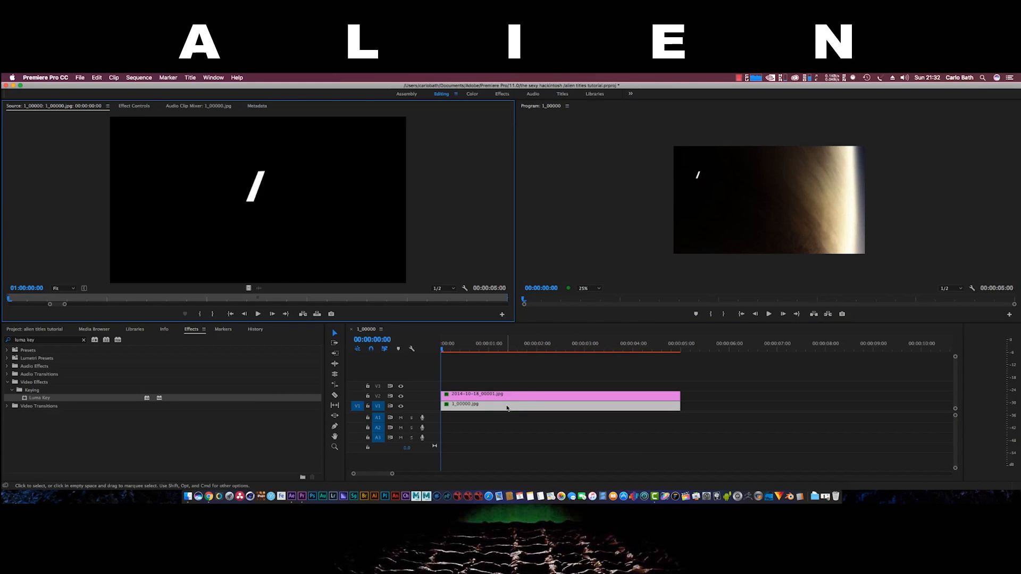
{"action": "left_click", "coordinate": [719, 210]}
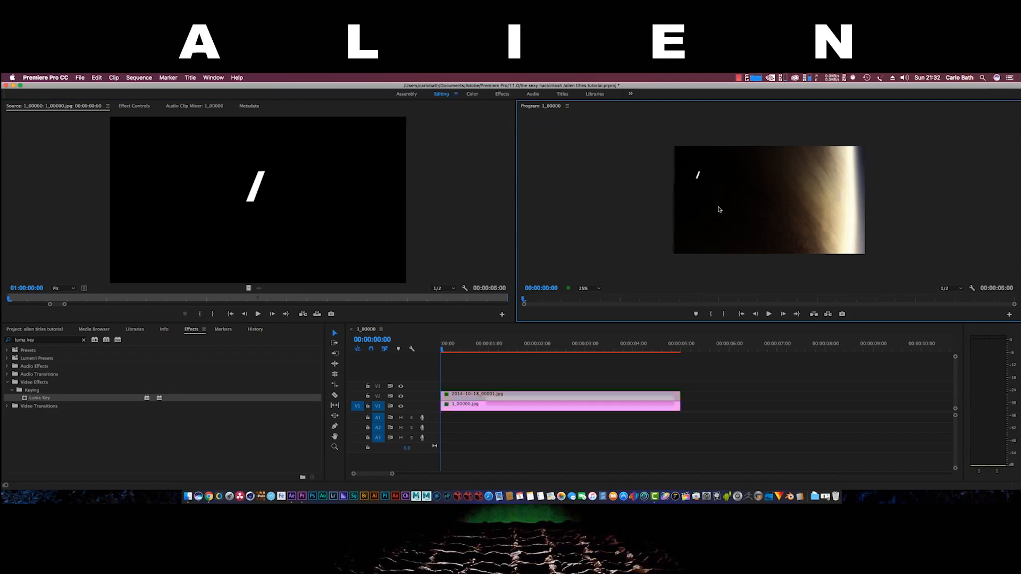
{"action": "left_click", "coordinate": [583, 288]}
{"action": "left_click", "coordinate": [585, 308]}
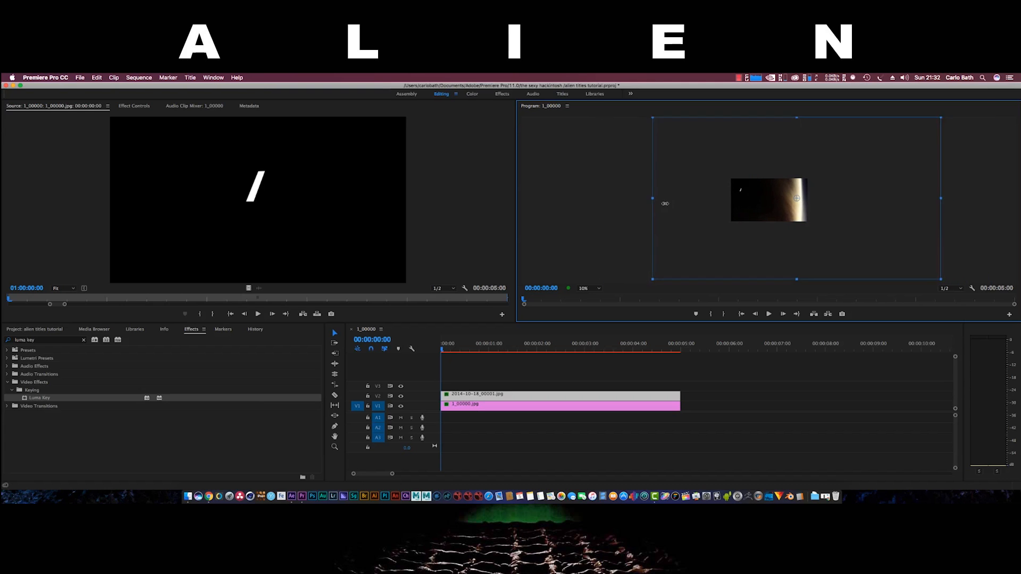
{"action": "left_click_drag", "start_coordinate": [665, 204], "coordinate": [645, 201]}
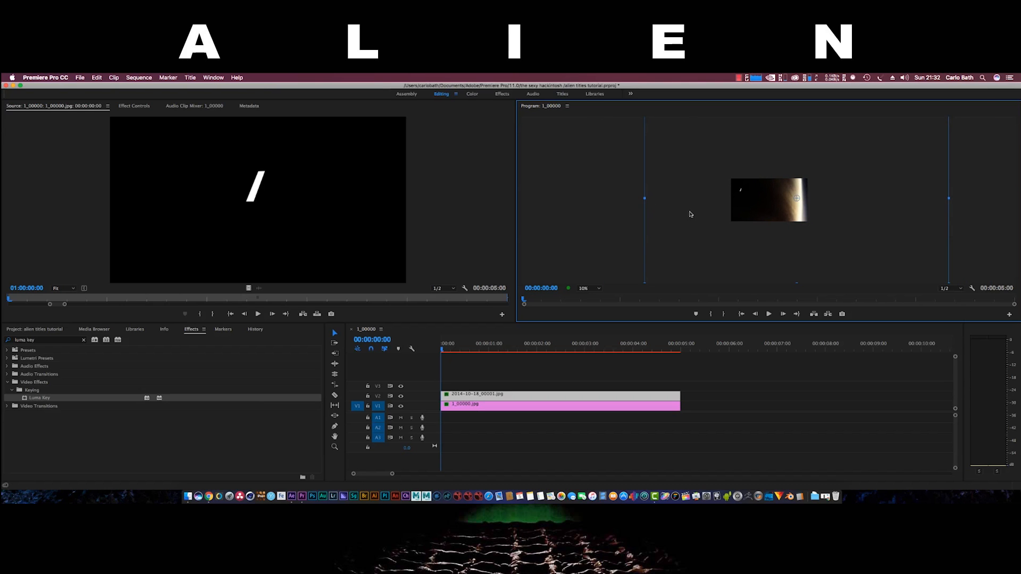
Reload 1_00000.jpg for preview and nudge the planet image's position slightly
{"action": "left_click", "coordinate": [452, 408]}
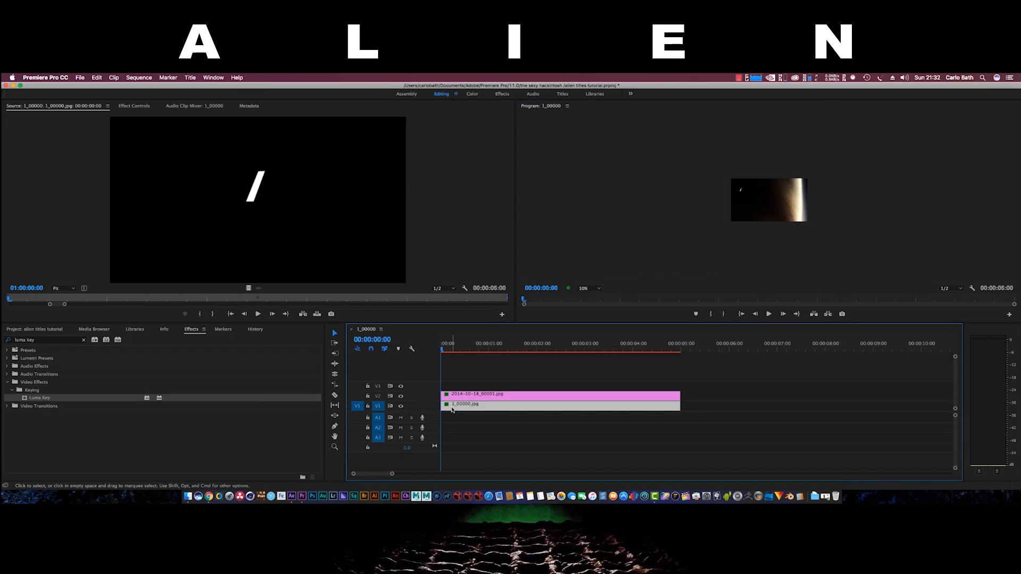
{"action": "double_click", "coordinate": [453, 409]}
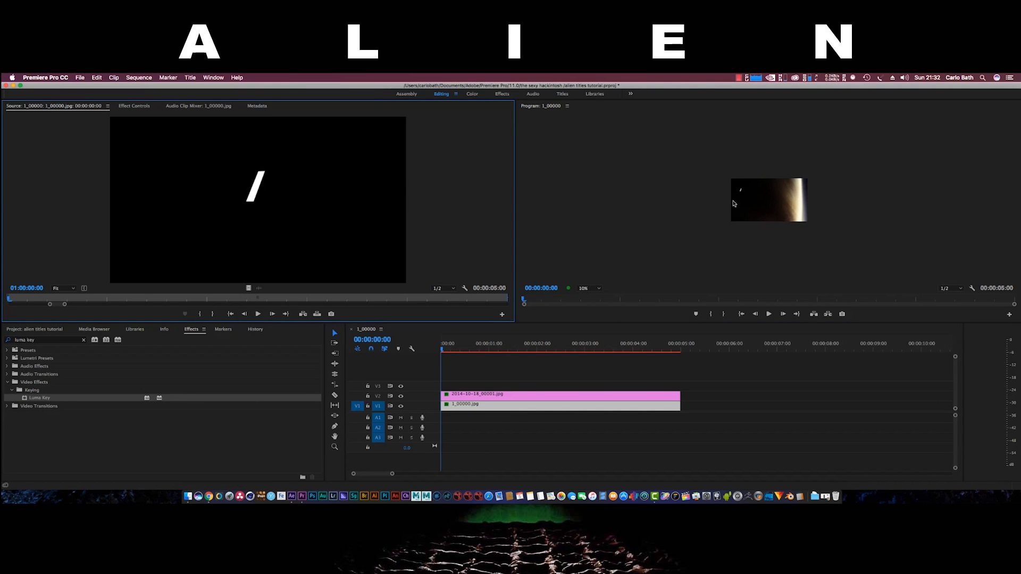
{"action": "left_click", "coordinate": [745, 192]}
{"action": "left_click_drag", "start_coordinate": [748, 200], "coordinate": [748, 204]}
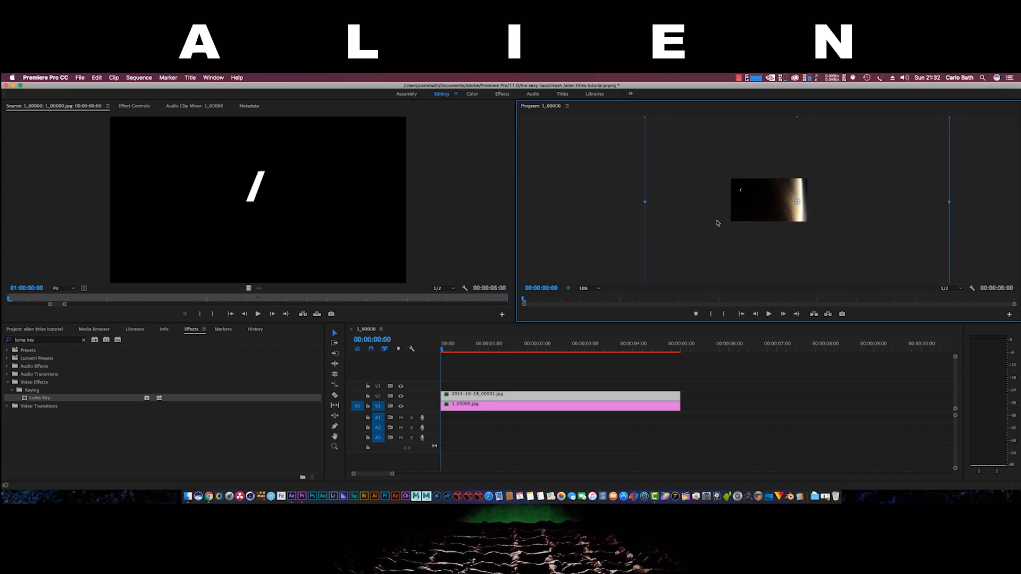
{"action": "left_click", "coordinate": [461, 407]}
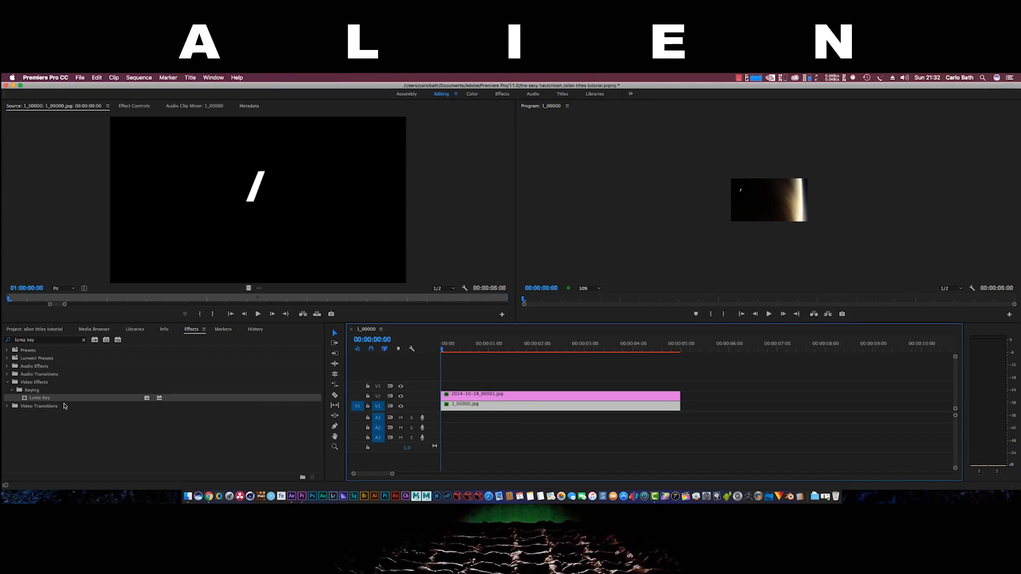
Scale the V1 slash clip down and set the Program monitor zoom to Fit
{"action": "left_click", "coordinate": [23, 330]}
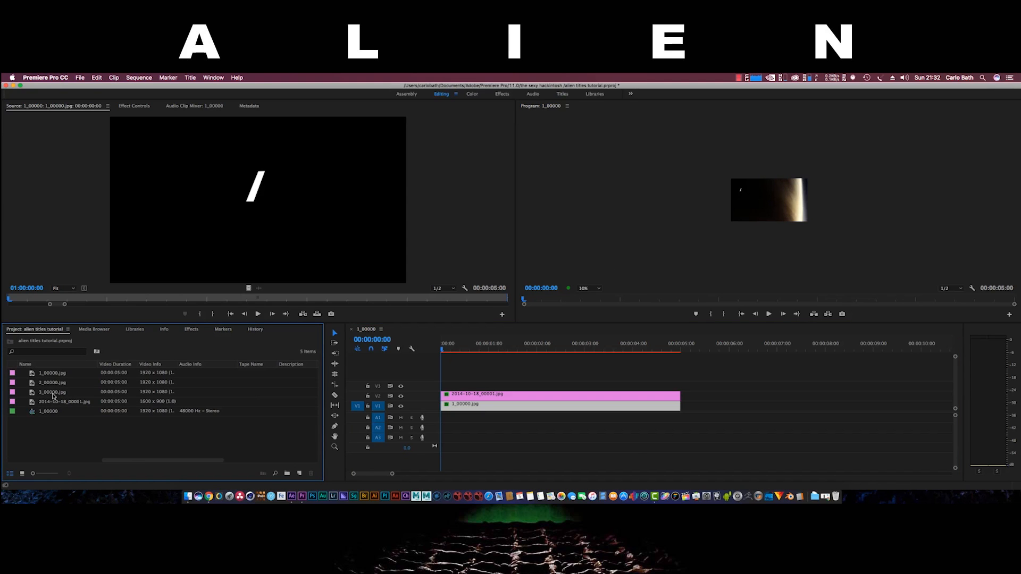
{"action": "left_click", "coordinate": [509, 405]}
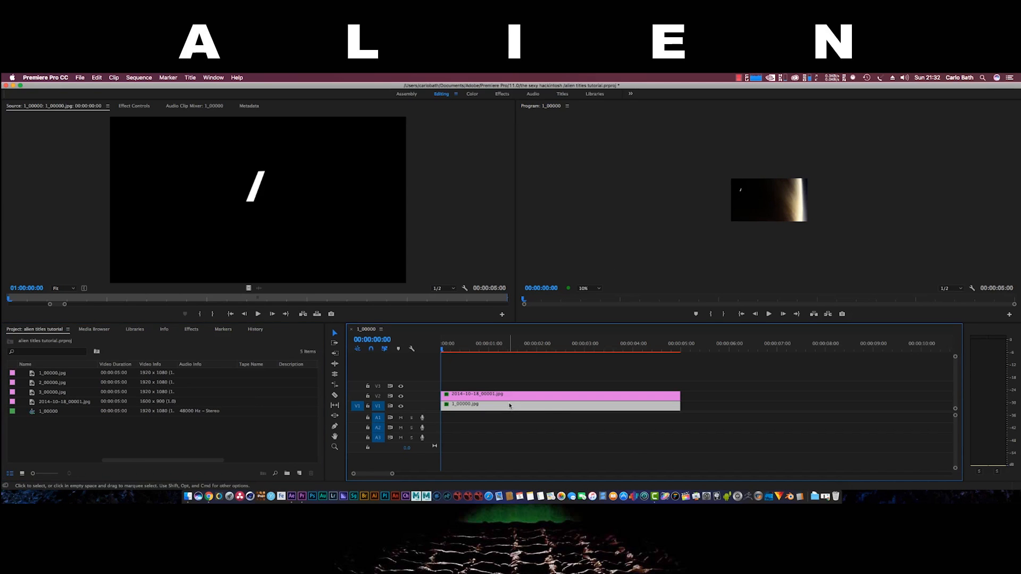
{"action": "left_click", "coordinate": [777, 212]}
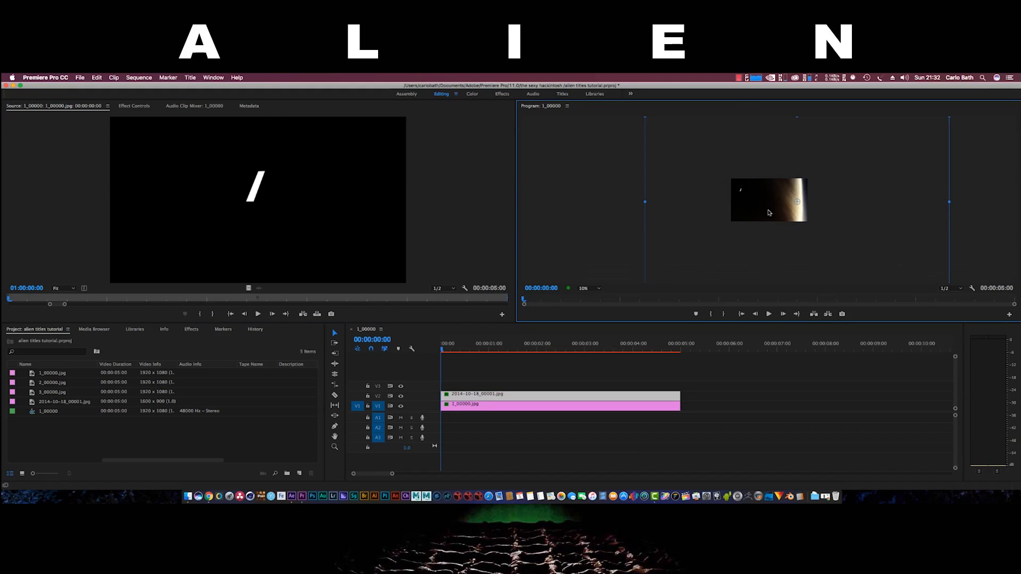
{"action": "mouse_move", "coordinate": [646, 202]}
{"action": "left_mouse_down"}
{"action": "mouse_move", "coordinate": [705, 205]}
{"action": "mouse_move", "coordinate": [641, 197]}
{"action": "left_mouse_up"}
{"action": "left_click", "coordinate": [593, 289]}
{"action": "left_click", "coordinate": [595, 297]}
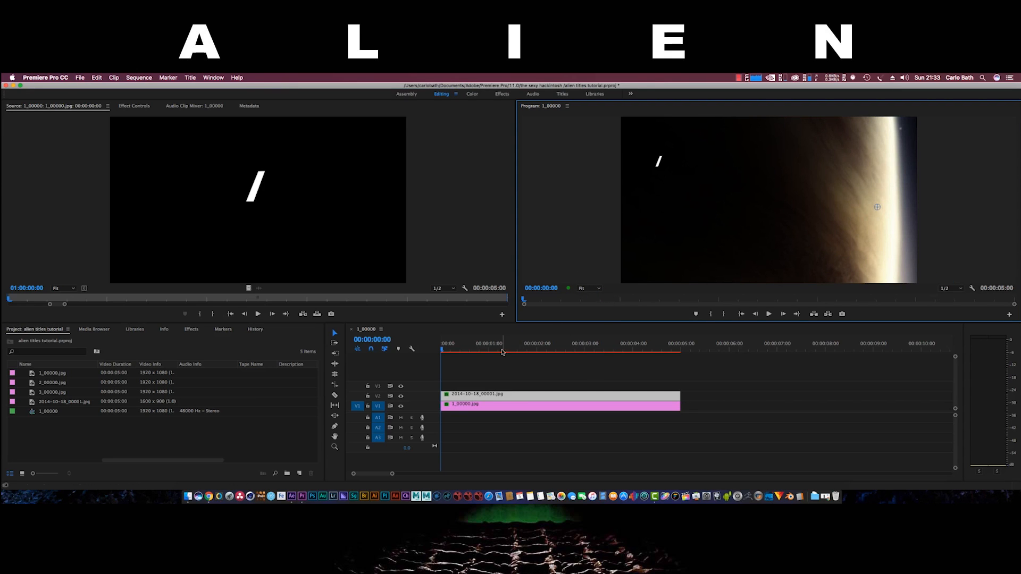
Move 1_00000.jpg up to V3, scale it to 67.7% and place it upper-left
{"action": "left_click_drag", "start_coordinate": [481, 408], "coordinate": [483, 388]}
{"action": "double_click", "coordinate": [483, 389]}
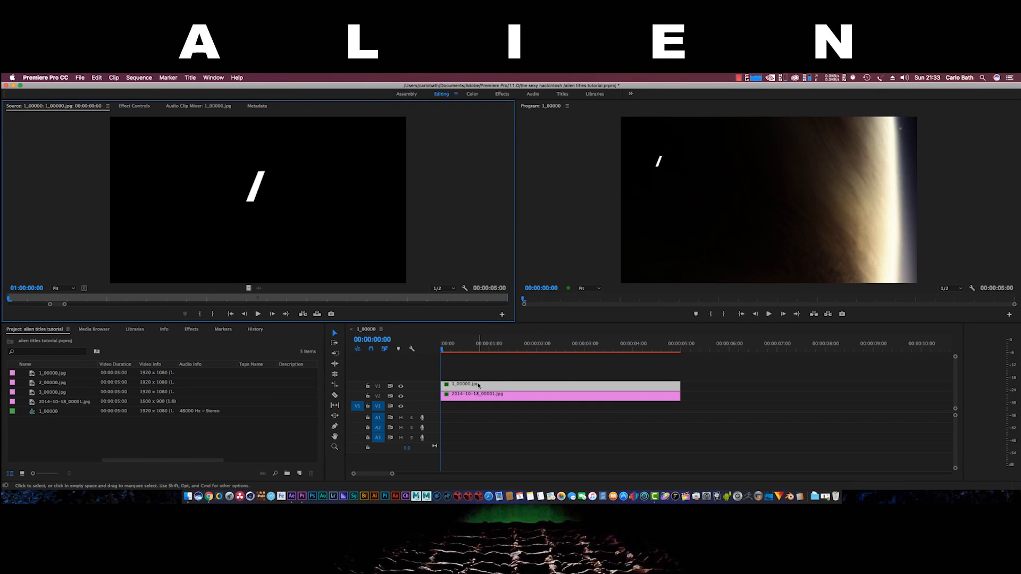
{"action": "left_click", "coordinate": [659, 164]}
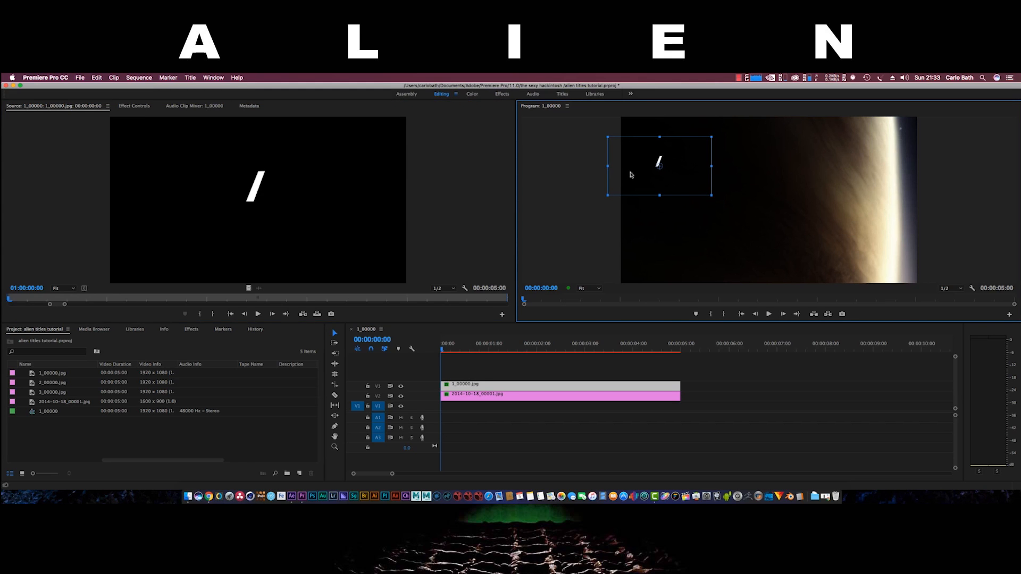
{"action": "left_click_drag", "start_coordinate": [711, 195], "coordinate": [741, 213]}
{"action": "left_click_drag", "start_coordinate": [668, 167], "coordinate": [671, 171]}
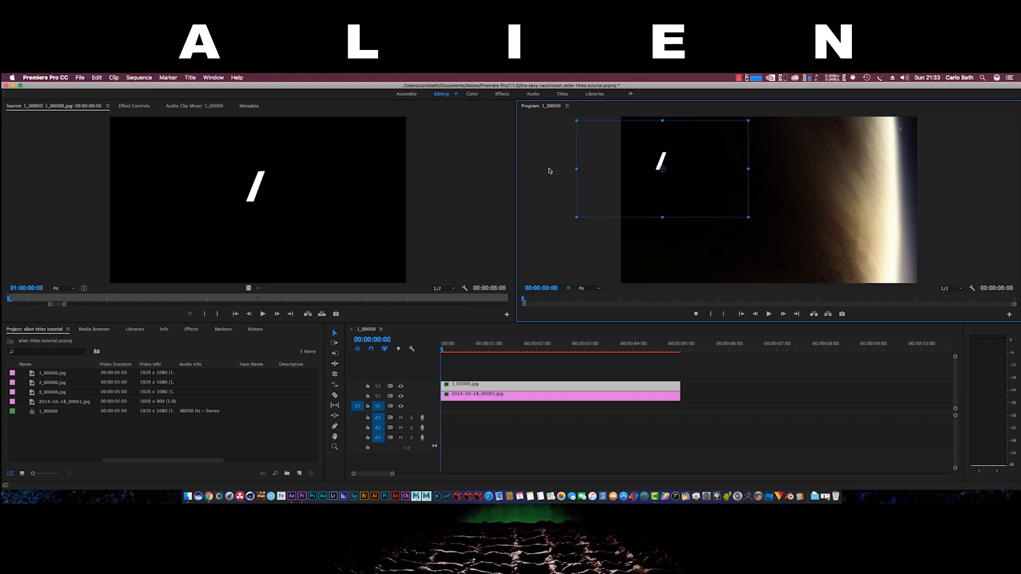
{"action": "left_click_drag", "start_coordinate": [580, 168], "coordinate": [565, 166]}
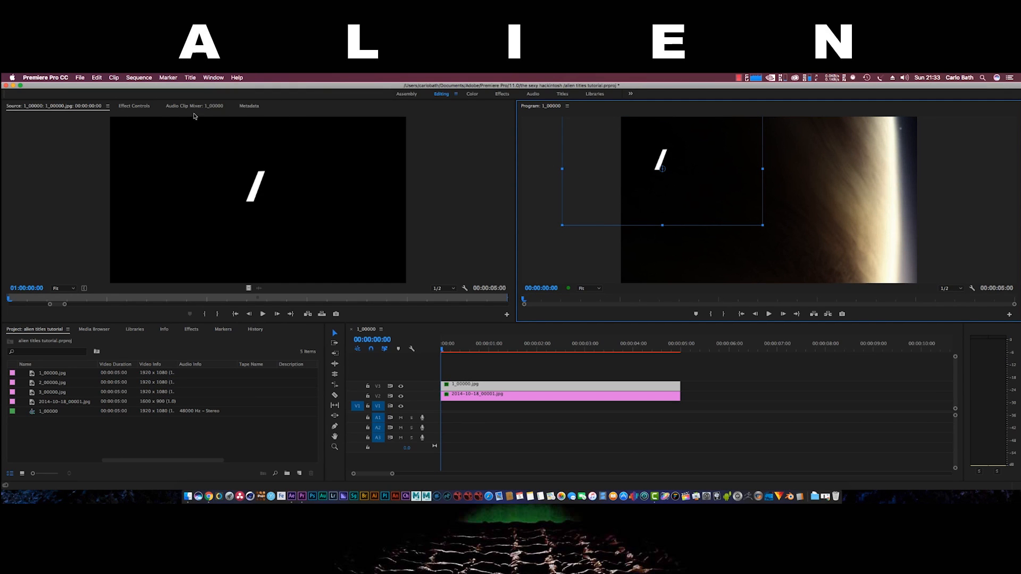
{"action": "left_click", "coordinate": [131, 108]}
{"action": "key", "text": "Right"}
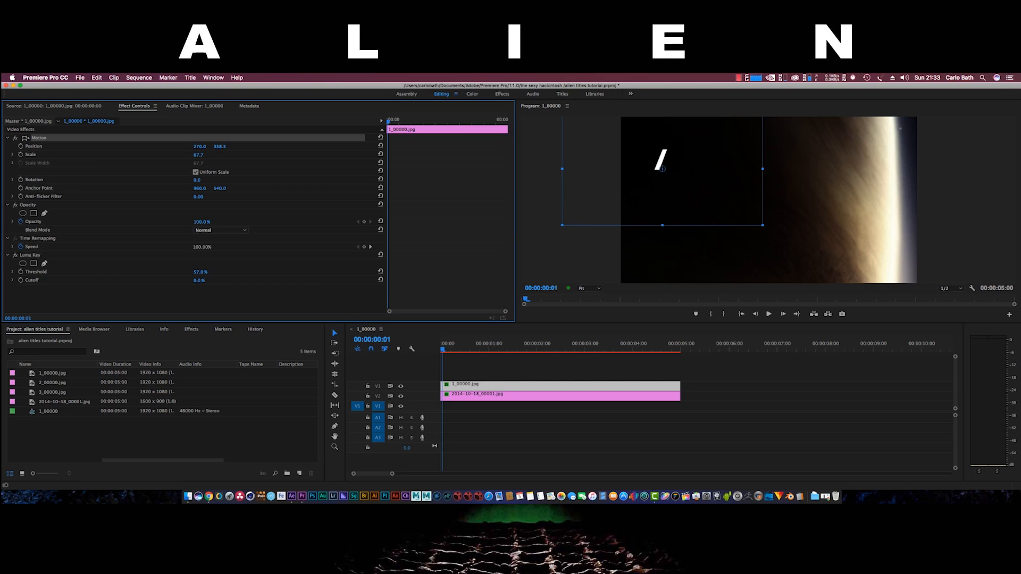
Lower the planet clip's Luma Key Threshold to 56% as a trial
{"action": "left_click", "coordinate": [599, 262]}
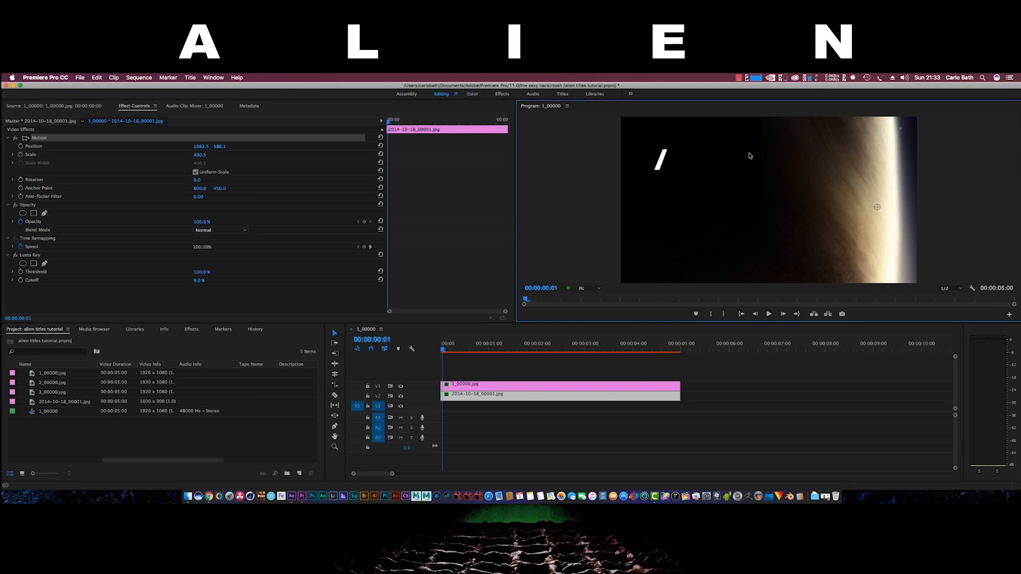
{"action": "left_click", "coordinate": [197, 275]}
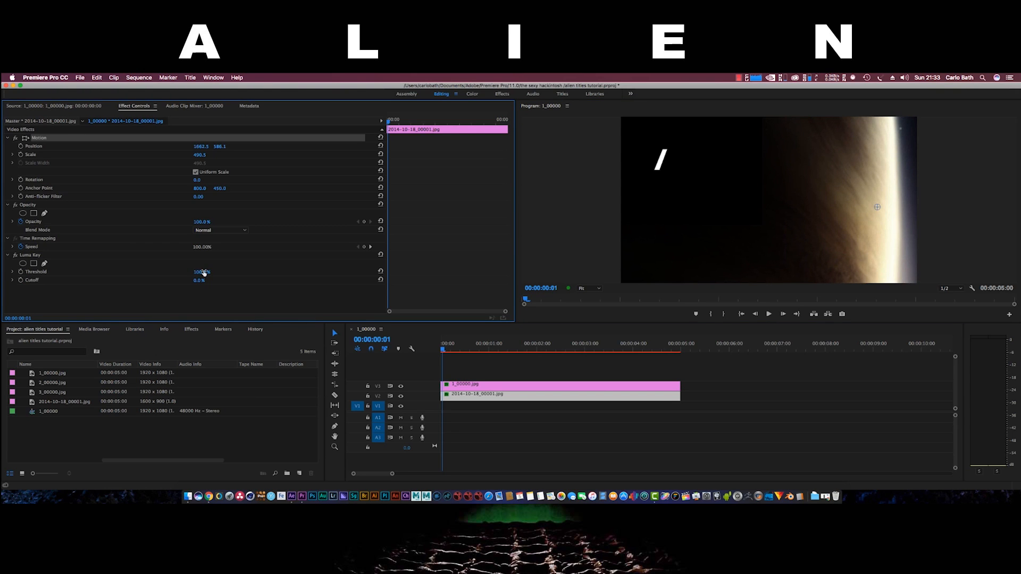
{"action": "left_click_drag", "start_coordinate": [200, 272], "coordinate": [176, 273]}
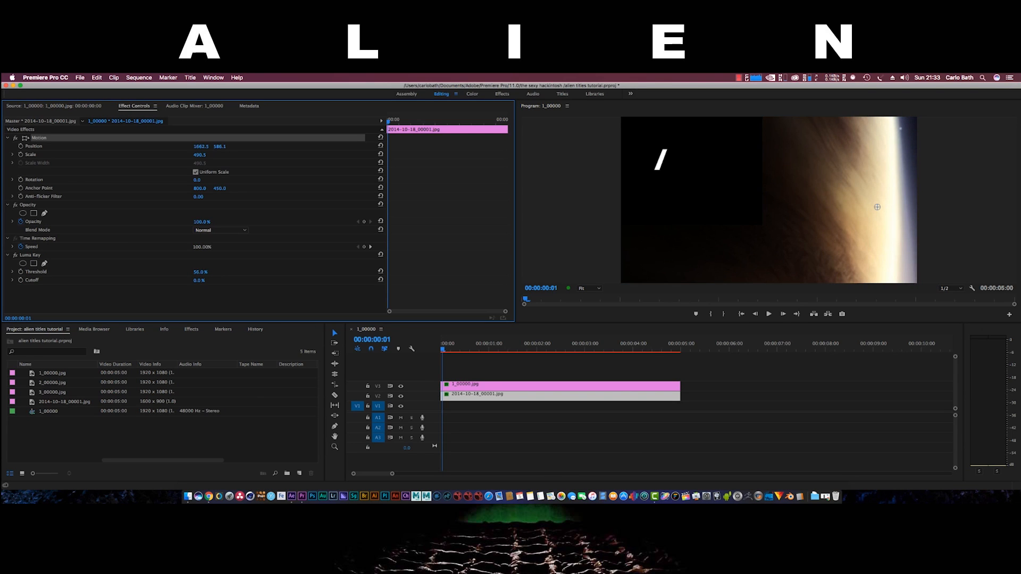
Undo the Threshold change back to 100% and reselect the 1_00000.jpg clip on V3
{"action": "left_click", "coordinate": [102, 81]}
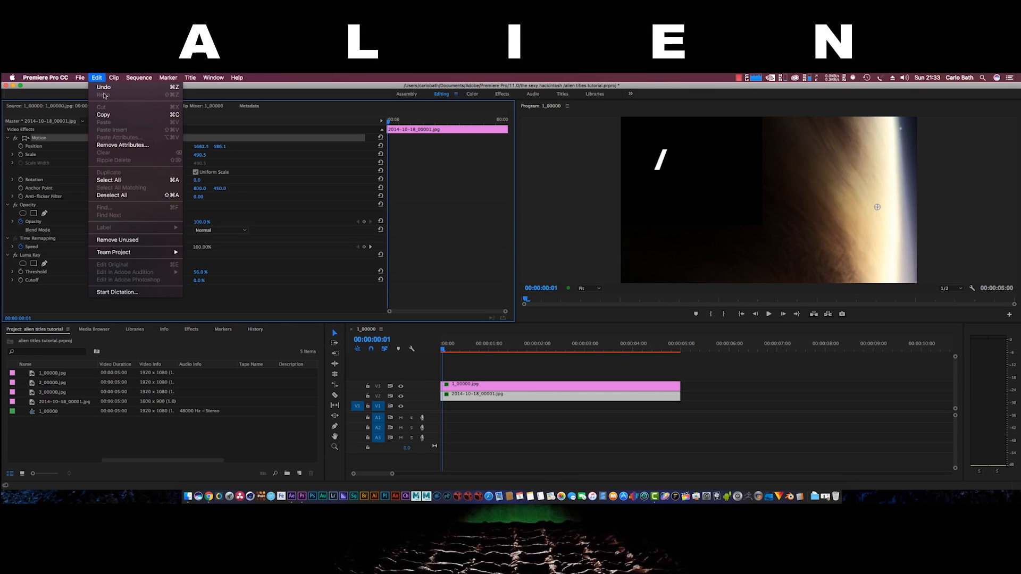
{"action": "left_click", "coordinate": [104, 87]}
{"action": "left_click", "coordinate": [98, 78]}
{"action": "left_click", "coordinate": [100, 90]}
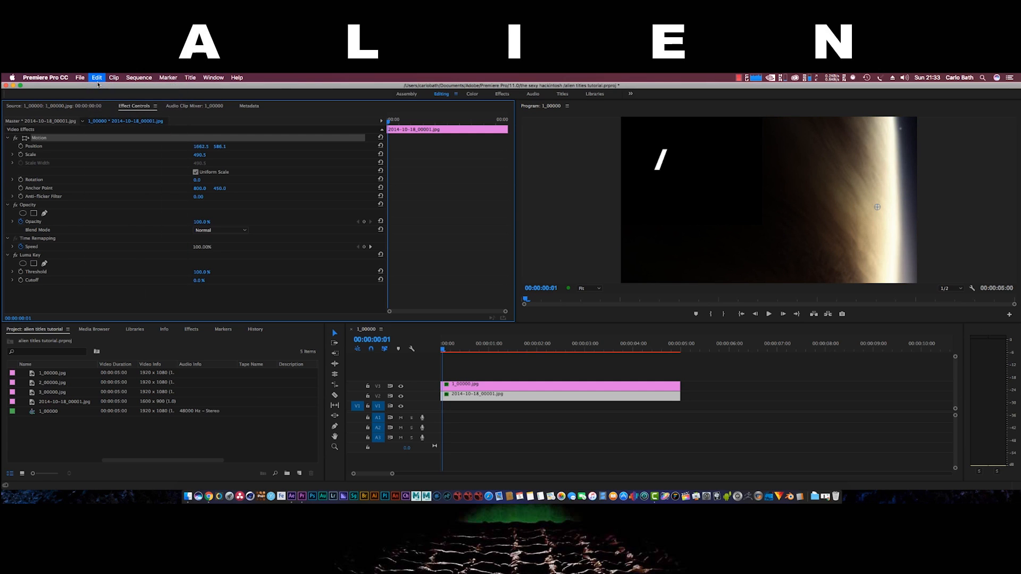
{"action": "left_click", "coordinate": [97, 79]}
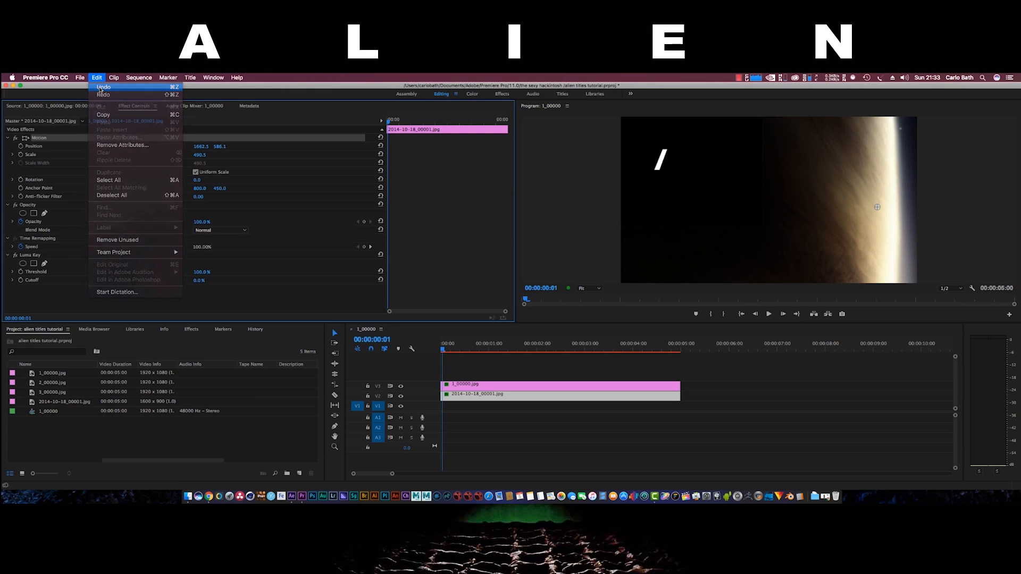
{"action": "left_click", "coordinate": [101, 88]}
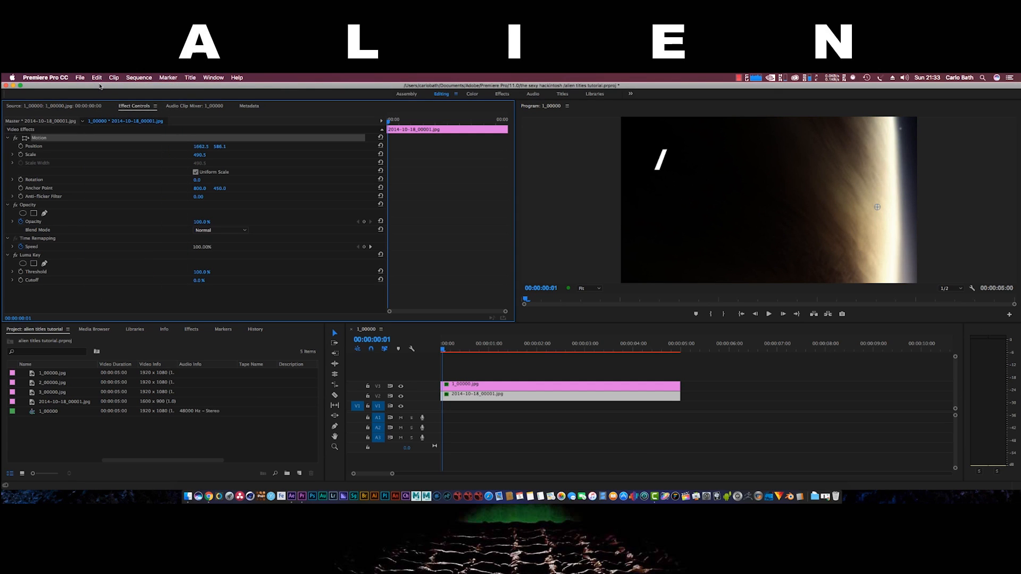
{"action": "left_click", "coordinate": [460, 386]}
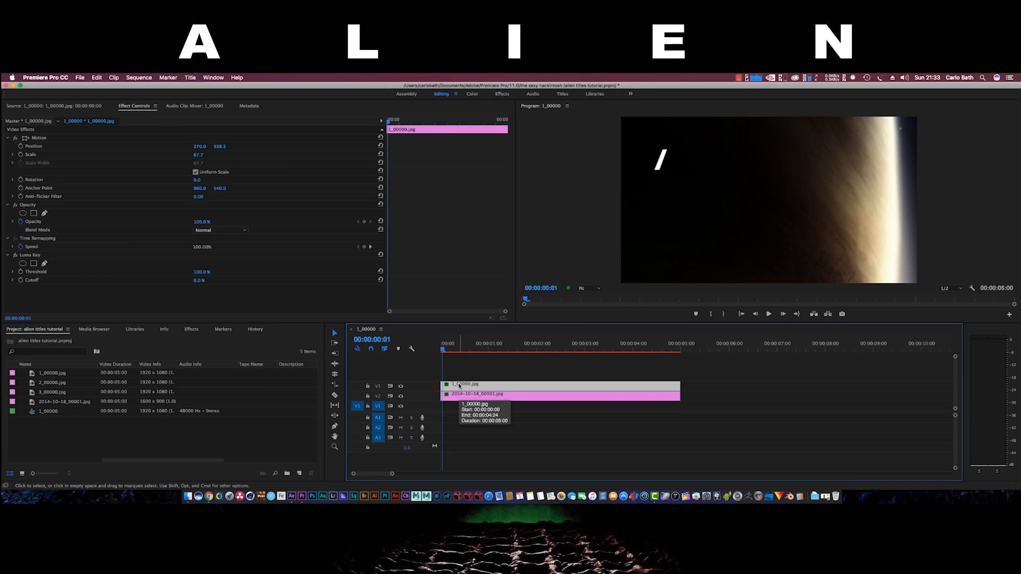
Shift the slash clip to start around 00:00:00:12 and add a Cross Dissolve at its start
{"action": "left_click_drag", "start_coordinate": [460, 386], "coordinate": [478, 389]}
{"action": "right_click", "coordinate": [467, 385]}
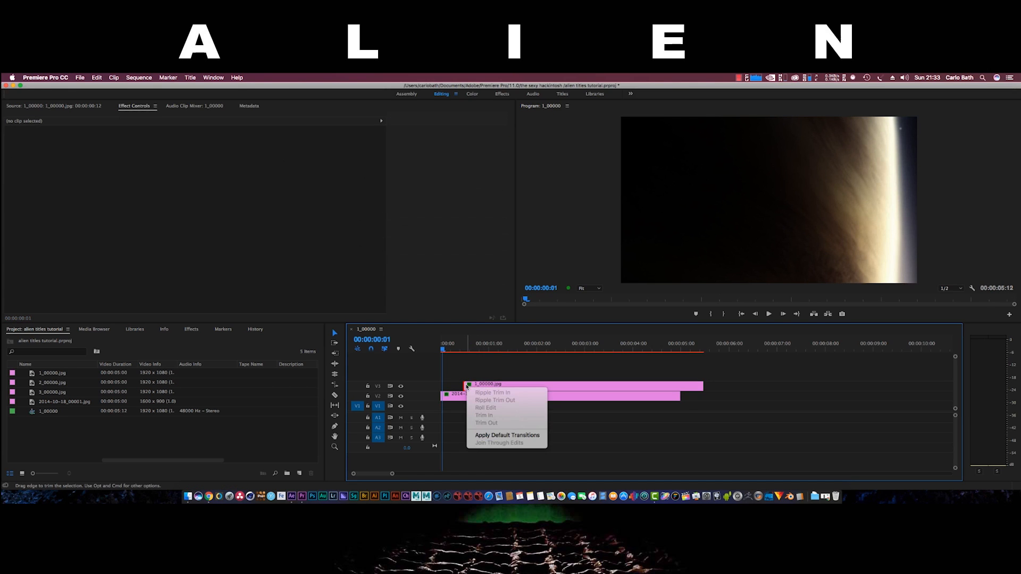
{"action": "left_click", "coordinate": [484, 435]}
{"action": "left_click", "coordinate": [451, 351]}
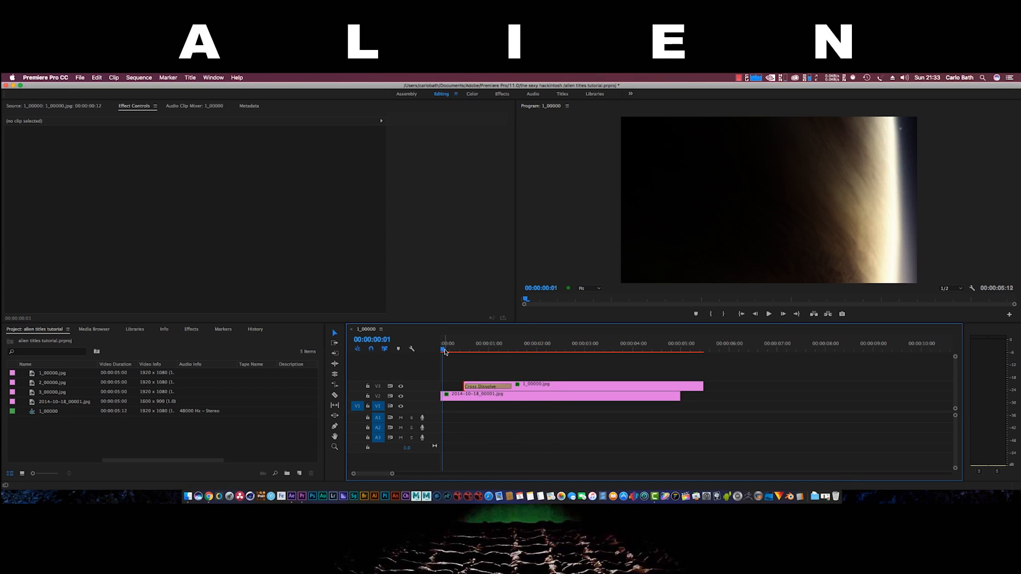
{"action": "left_click_drag", "start_coordinate": [451, 352], "coordinate": [475, 355]}
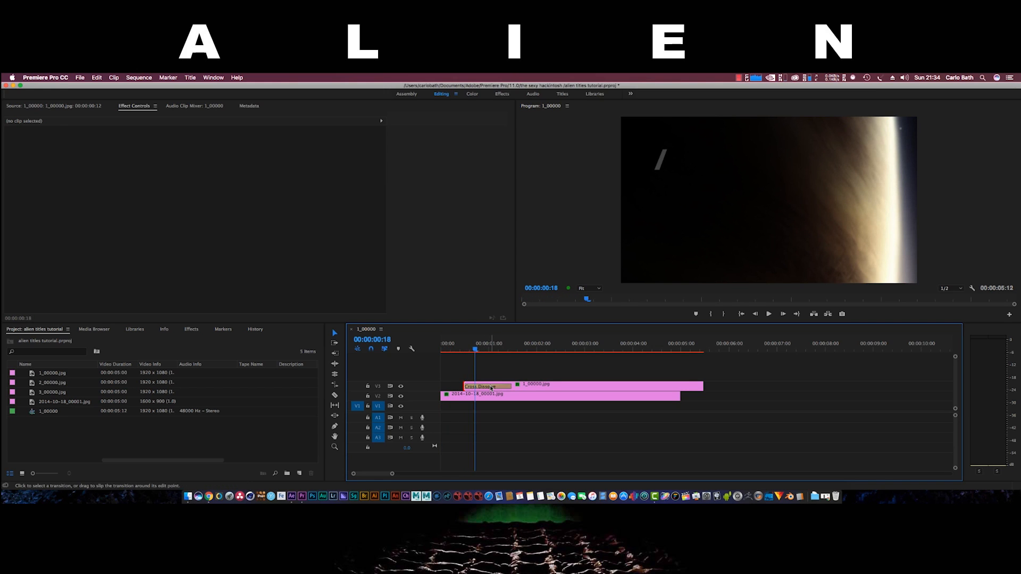
Set the slash clip's Cross Dissolve duration to 00:00:05:00 and play it back
{"action": "left_click", "coordinate": [491, 388]}
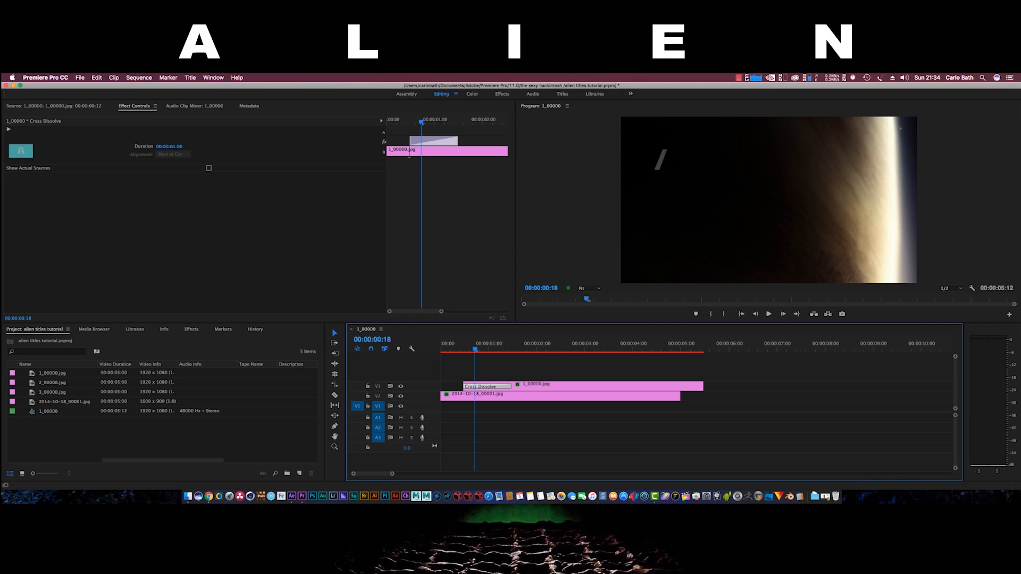
{"action": "left_click", "coordinate": [169, 147]}
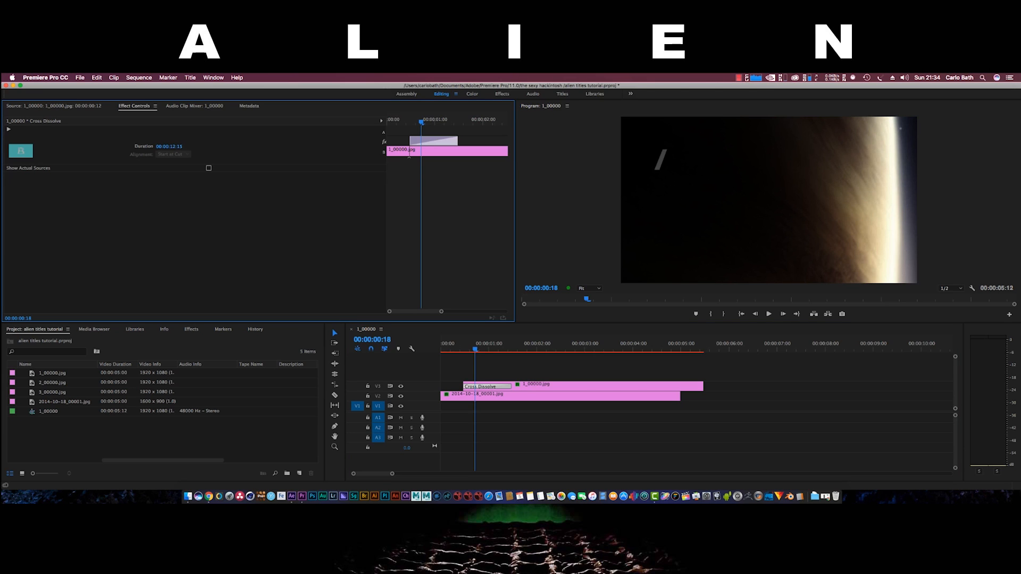
{"action": "key", "text": "Return"}
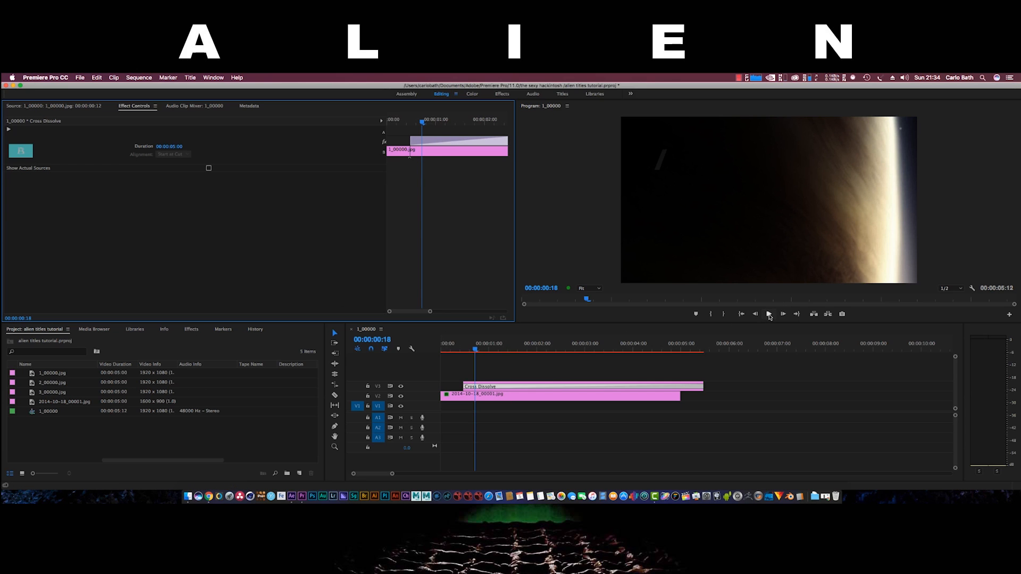
{"action": "left_click", "coordinate": [769, 315]}
{"action": "left_click", "coordinate": [769, 315]}
Extend the planet clip to about ten seconds and reselect it at the sequence start
{"action": "left_click_drag", "start_coordinate": [678, 396], "coordinate": [942, 395]}
{"action": "left_click_drag", "start_coordinate": [566, 350], "coordinate": [484, 358]}
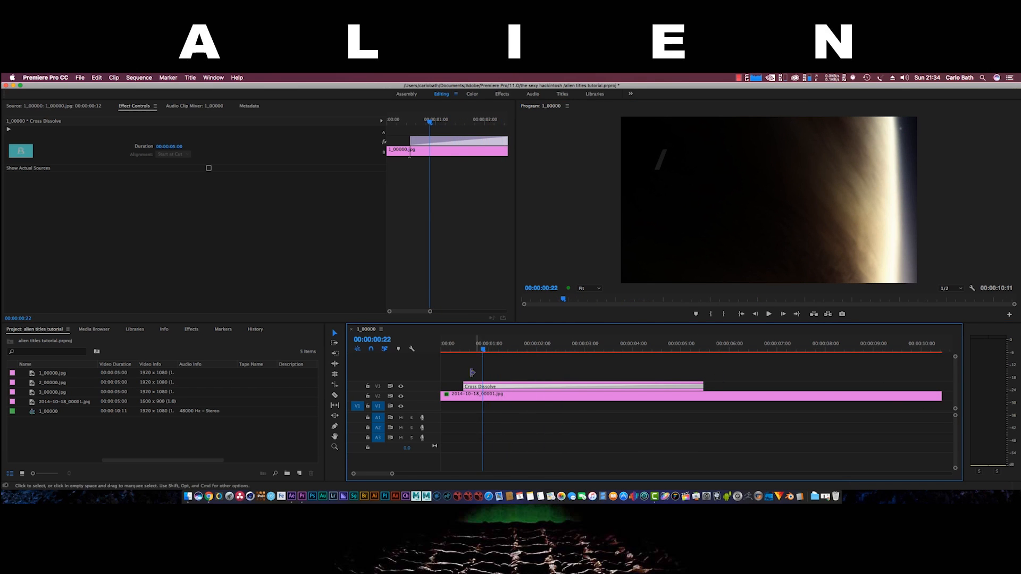
{"action": "left_click", "coordinate": [452, 400]}
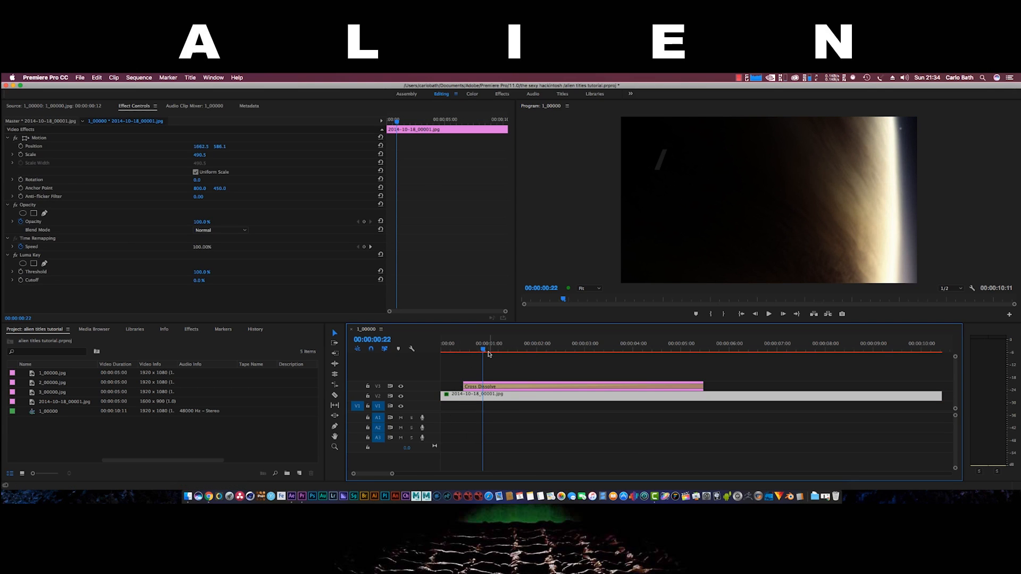
{"action": "left_click_drag", "start_coordinate": [483, 351], "coordinate": [440, 351]}
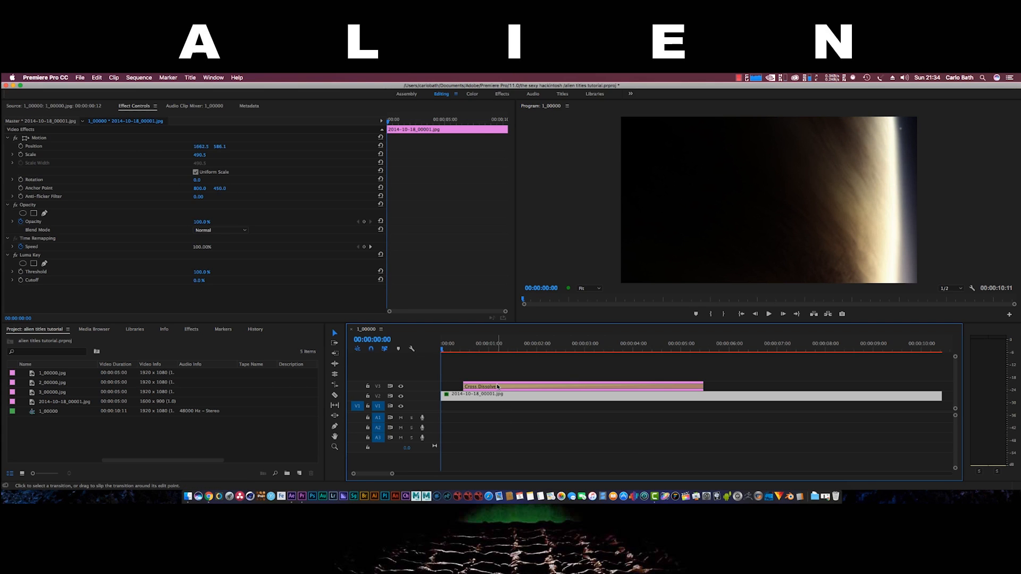
{"action": "left_click", "coordinate": [468, 388]}
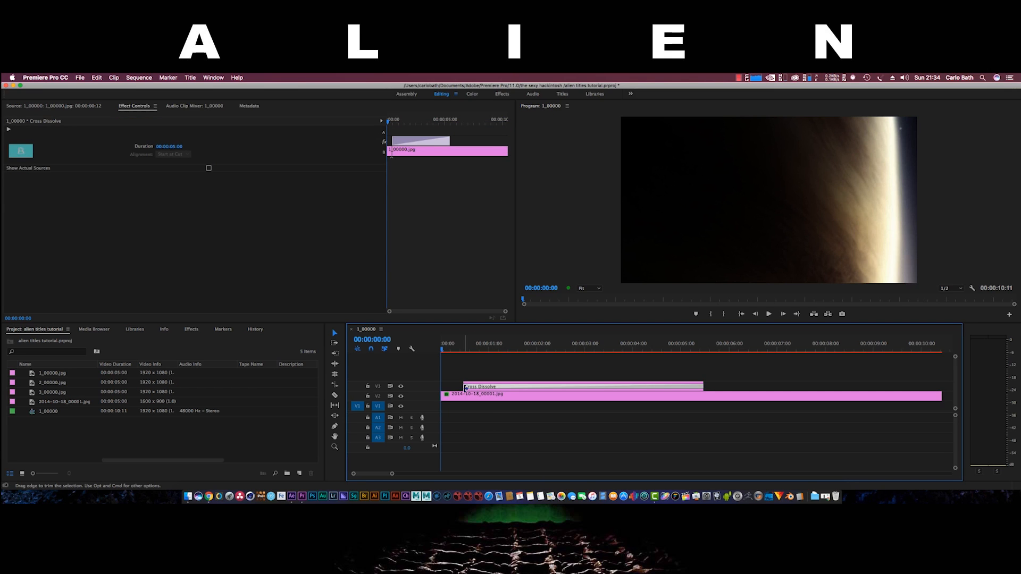
{"action": "left_click", "coordinate": [462, 397]}
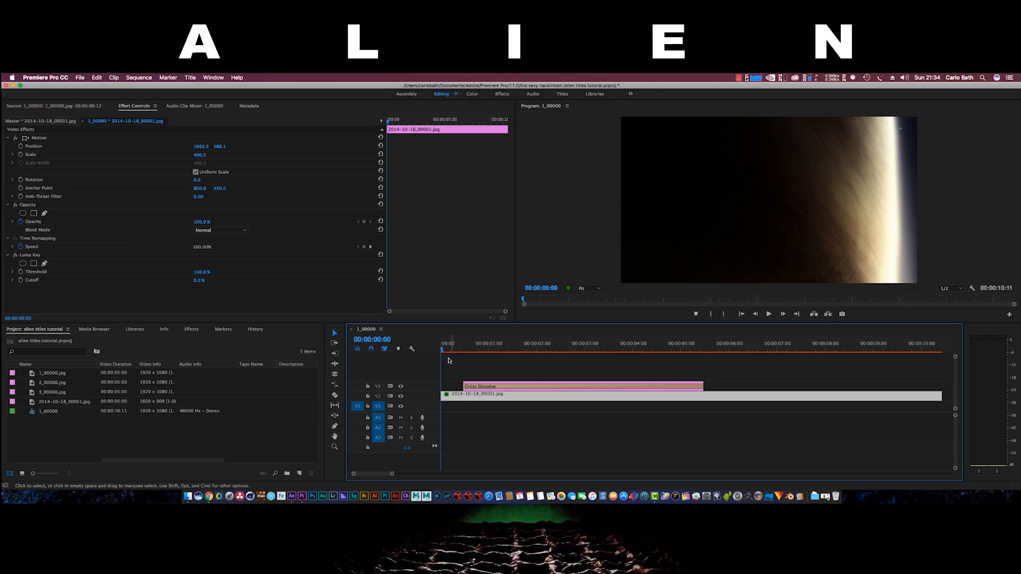
Add a Cross Dissolve to the planet clip's start and shorten it to 00:00:00:07
{"action": "right_click", "coordinate": [445, 396]}
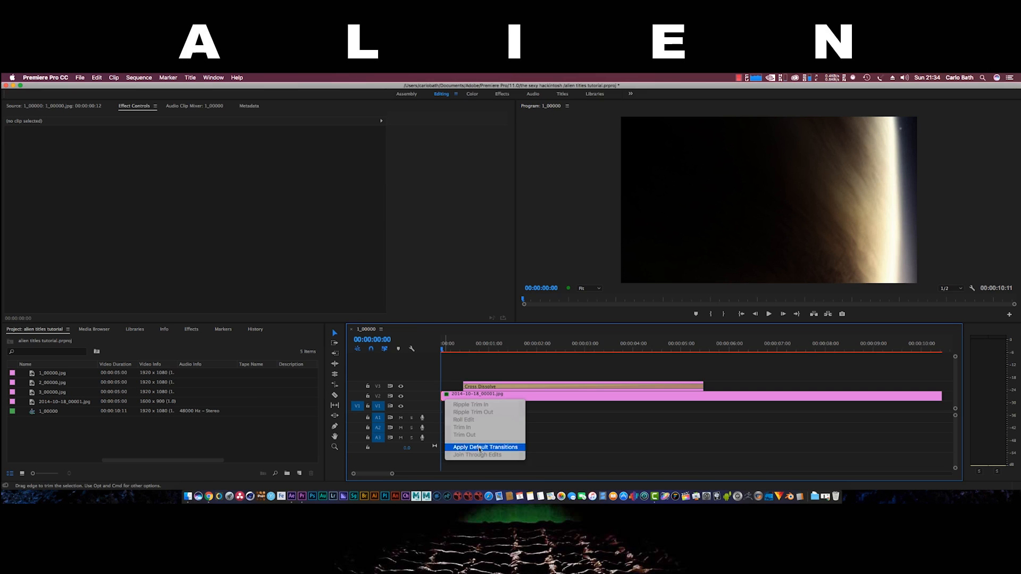
{"action": "left_click", "coordinate": [480, 450]}
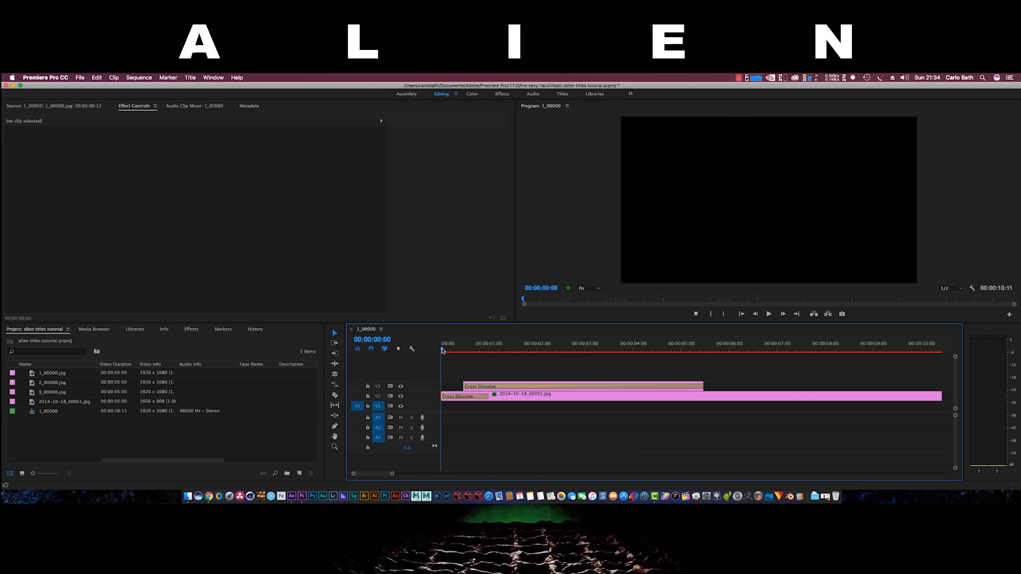
{"action": "left_click_drag", "start_coordinate": [443, 351], "coordinate": [472, 350]}
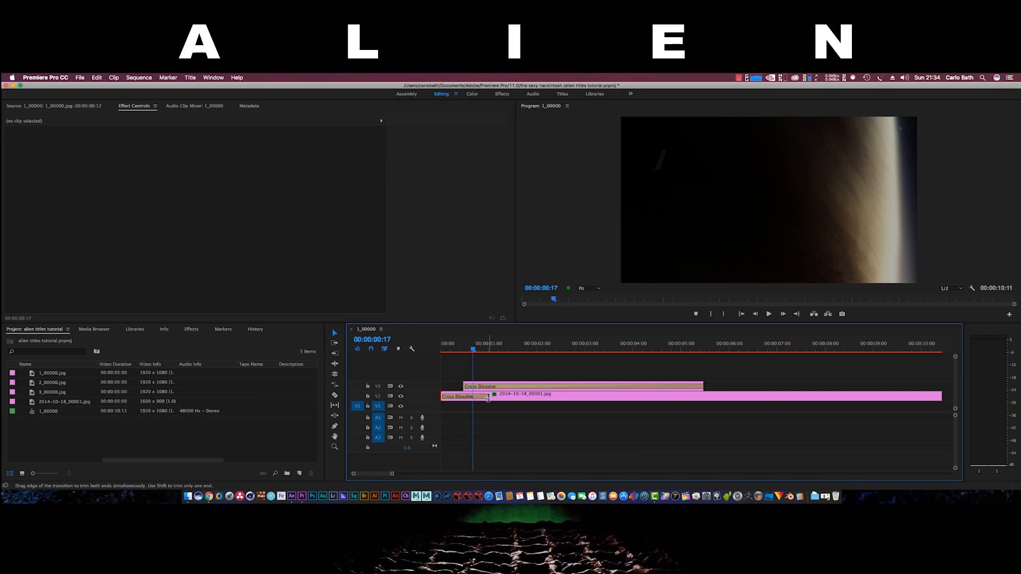
{"action": "left_click", "coordinate": [469, 398]}
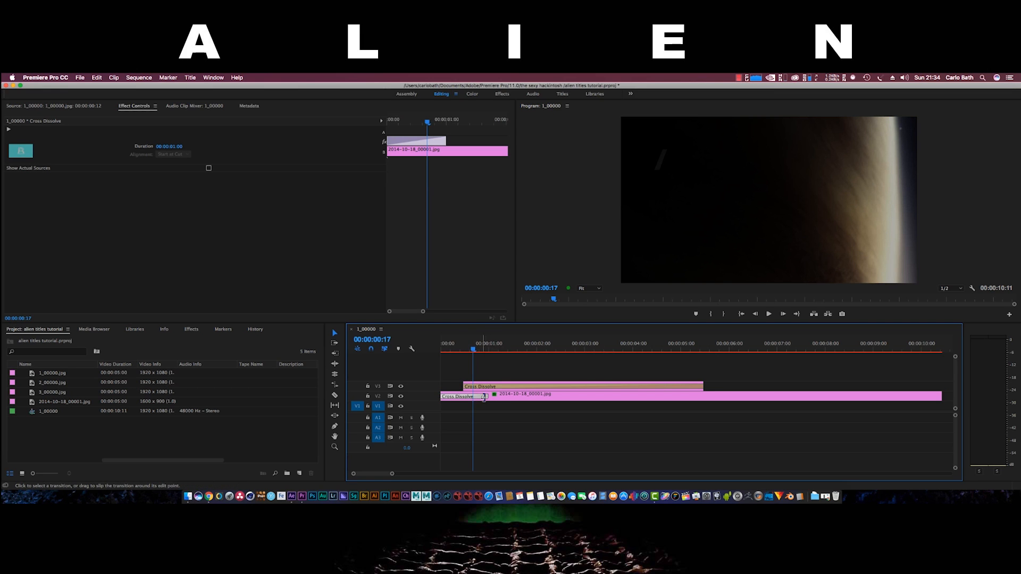
{"action": "left_click_drag", "start_coordinate": [488, 396], "coordinate": [455, 395]}
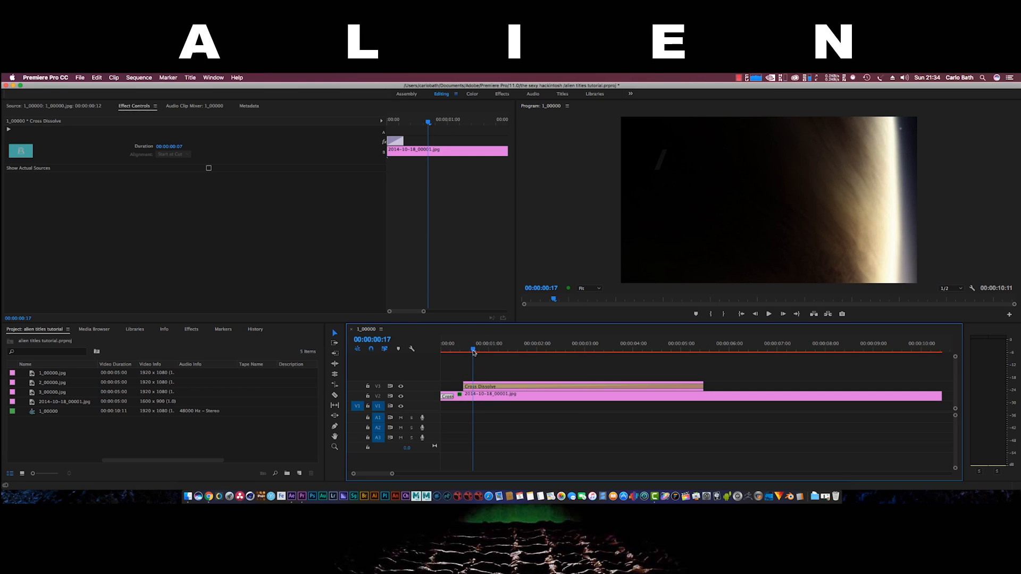
{"action": "mouse_move", "coordinate": [473, 352]}
{"action": "left_mouse_down"}
{"action": "mouse_move", "coordinate": [441, 349]}
{"action": "mouse_move", "coordinate": [453, 349]}
{"action": "left_mouse_up"}
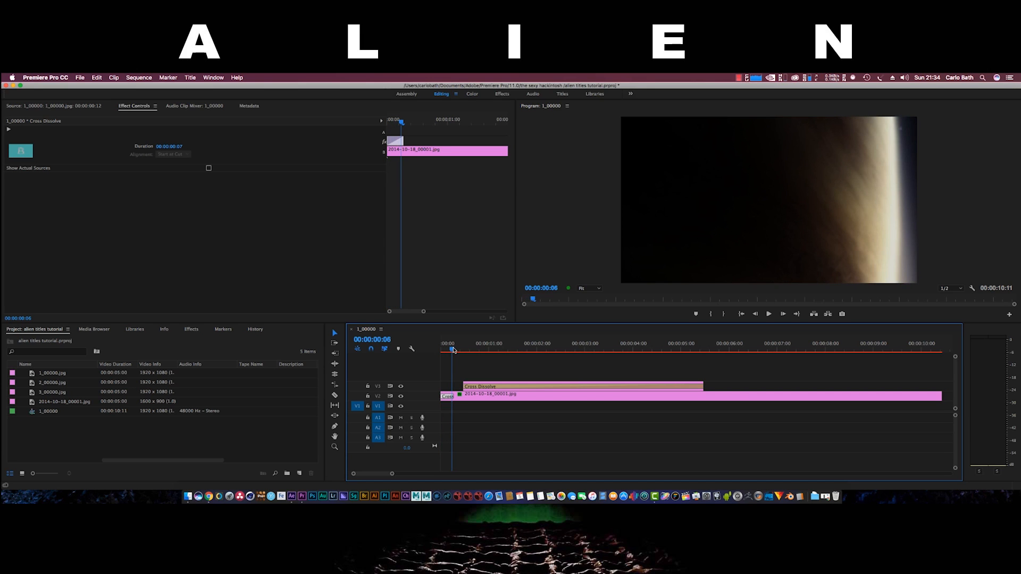
Keyframe the planet's Position at the start and at 00:00:07:00, sliding it left from about 1587 to 1162
{"action": "left_click", "coordinate": [483, 397]}
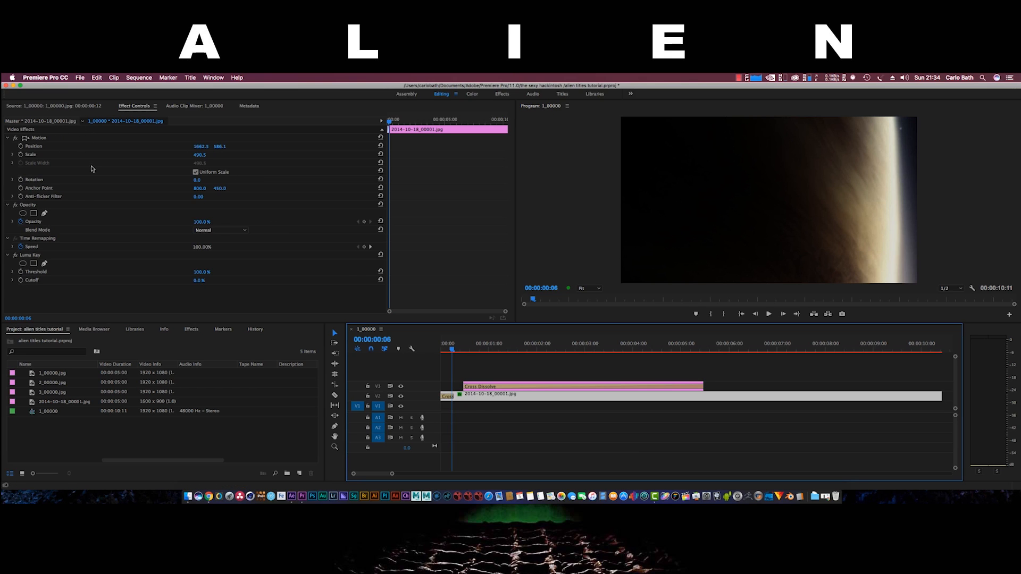
{"action": "left_click", "coordinate": [20, 147]}
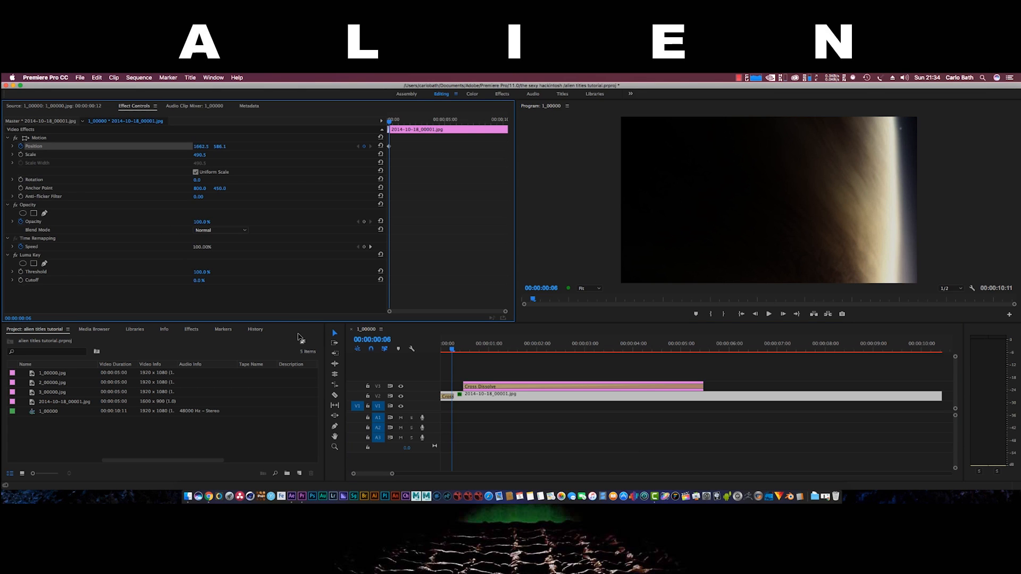
{"action": "left_click_drag", "start_coordinate": [450, 351], "coordinate": [778, 401]}
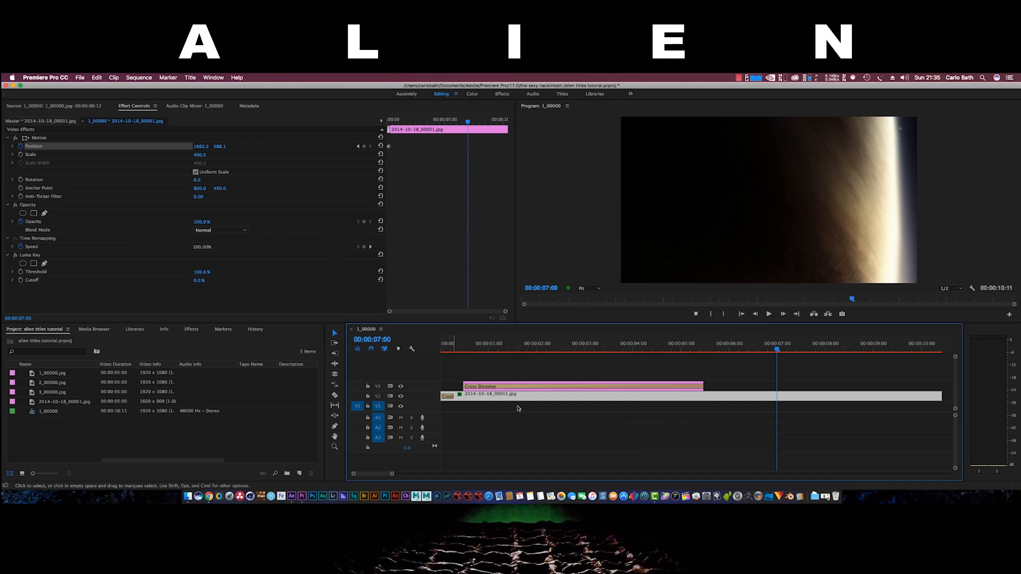
{"action": "left_click", "coordinate": [768, 232]}
{"action": "left_click", "coordinate": [767, 231]}
{"action": "left_click_drag", "start_coordinate": [796, 228], "coordinate": [723, 231]}
{"action": "left_click_drag", "start_coordinate": [805, 211], "coordinate": [801, 207]}
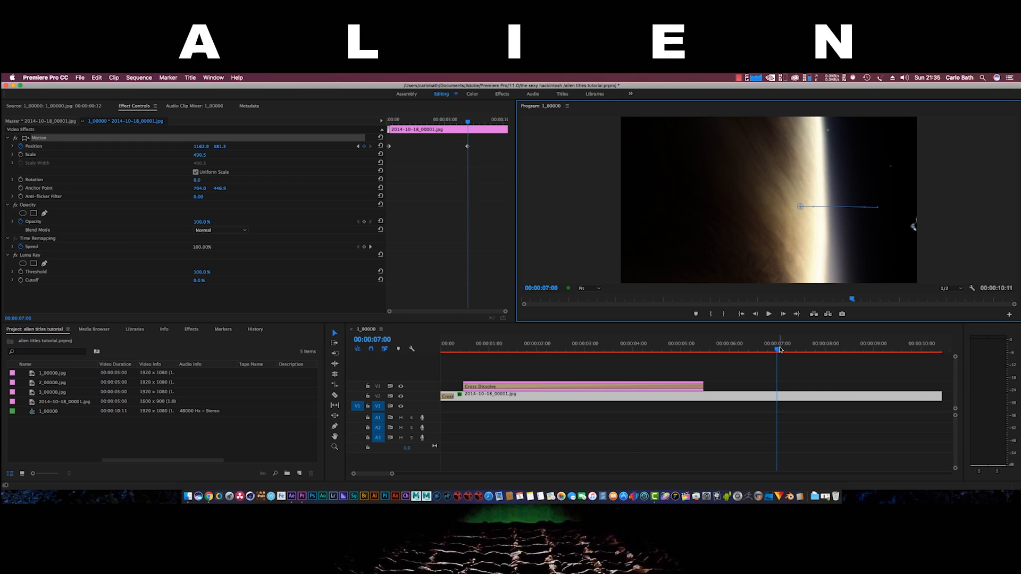
{"action": "left_click_drag", "start_coordinate": [777, 351], "coordinate": [514, 360]}
Place 2_00000.jpg on a track above the planet and apply Luma Key to it
{"action": "left_click", "coordinate": [46, 384]}
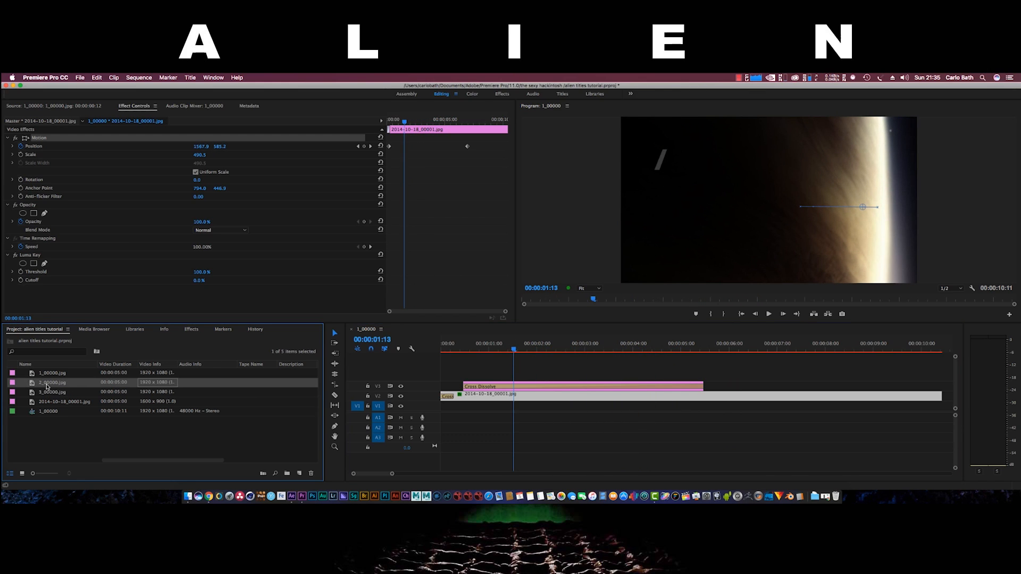
{"action": "left_click_drag", "start_coordinate": [201, 387], "coordinate": [484, 376]}
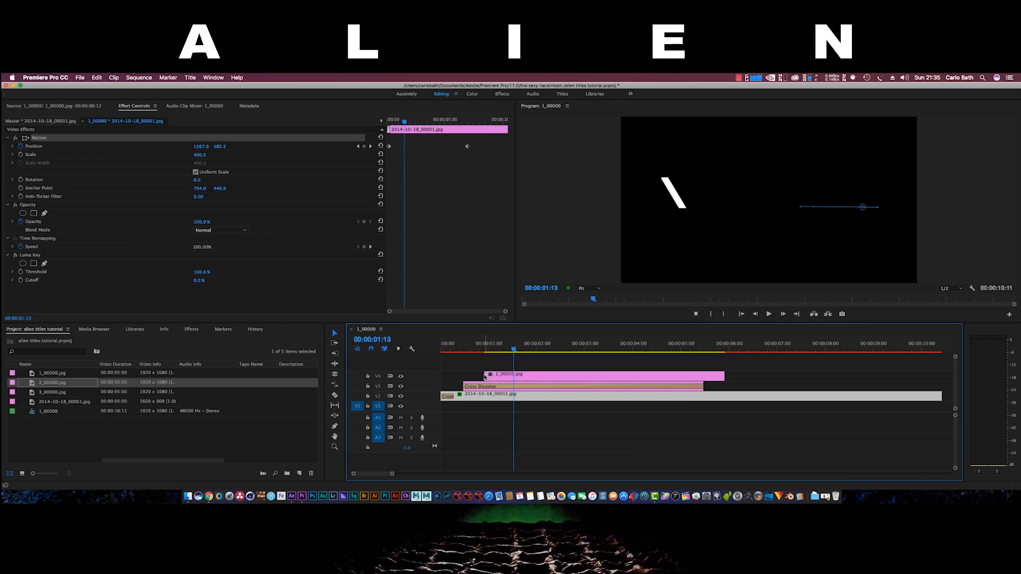
{"action": "left_click", "coordinate": [513, 377]}
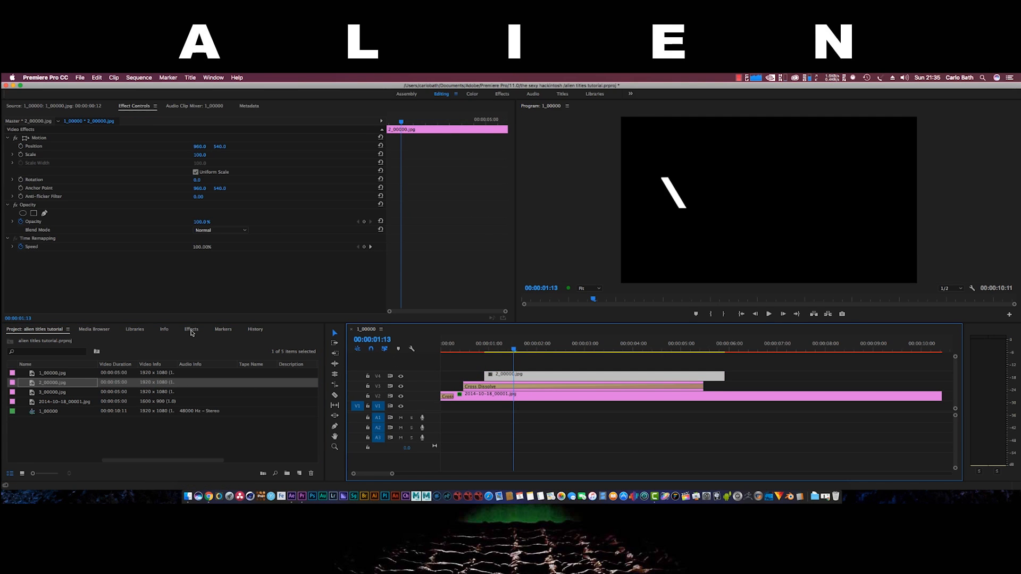
{"action": "left_click", "coordinate": [191, 331]}
{"action": "left_click_drag", "start_coordinate": [35, 400], "coordinate": [605, 378]}
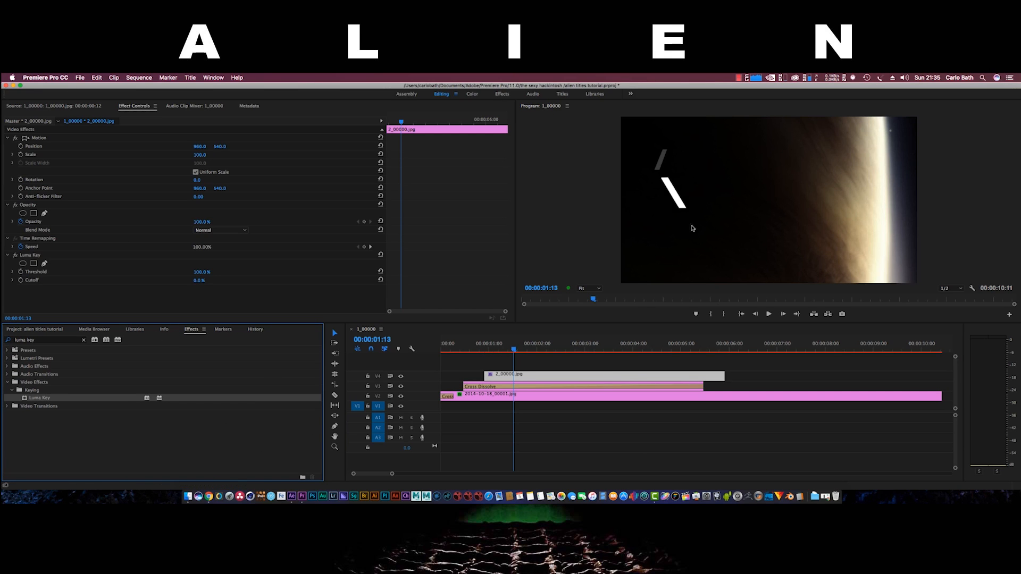
Move the stroke onto the planet's right side and shrink it to about 81%
{"action": "left_click_drag", "start_coordinate": [684, 204], "coordinate": [879, 186]}
{"action": "left_click_drag", "start_coordinate": [813, 259], "coordinate": [833, 238]}
{"action": "left_click_drag", "start_coordinate": [880, 215], "coordinate": [832, 234]}
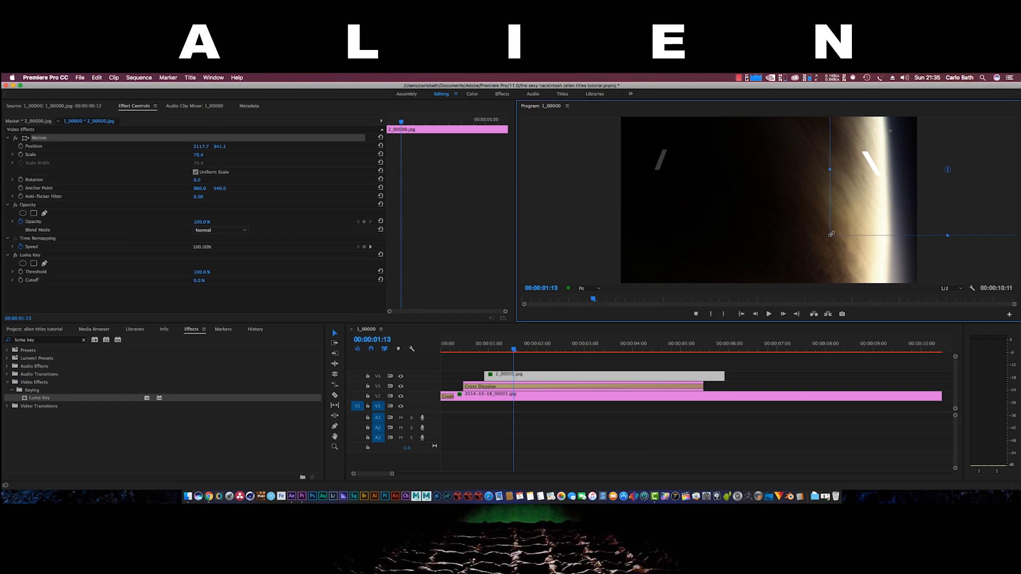
Set the 2_00000.jpg stroke's Scale to 76.5 and nudge it slightly right
{"action": "left_click", "coordinate": [516, 394]}
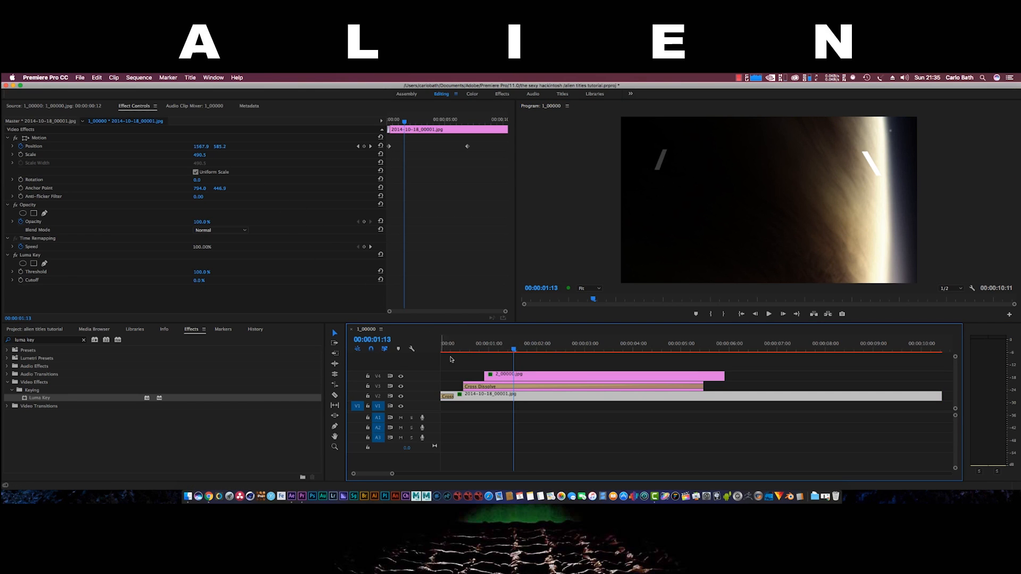
{"action": "left_click", "coordinate": [592, 376]}
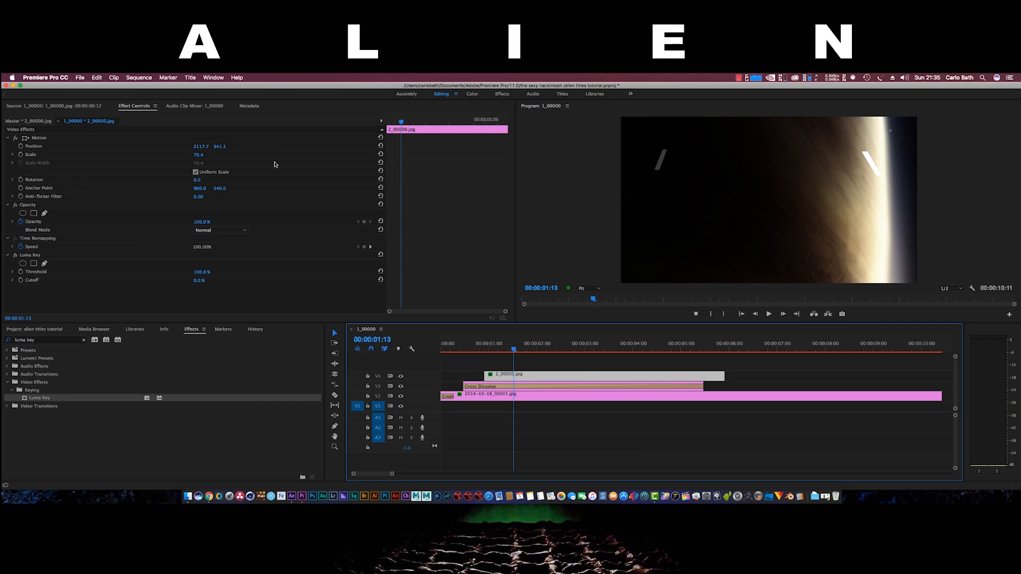
{"action": "left_click", "coordinate": [197, 155]}
{"action": "type", "text": "490"}
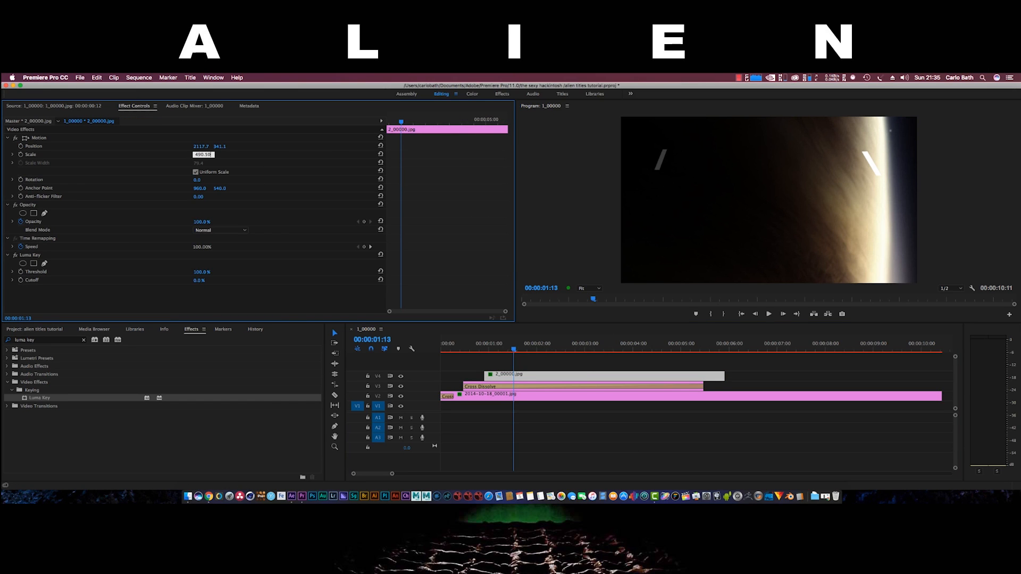
{"action": "key", "text": "Return"}
{"action": "left_click_drag", "start_coordinate": [201, 156], "coordinate": [152, 156]}
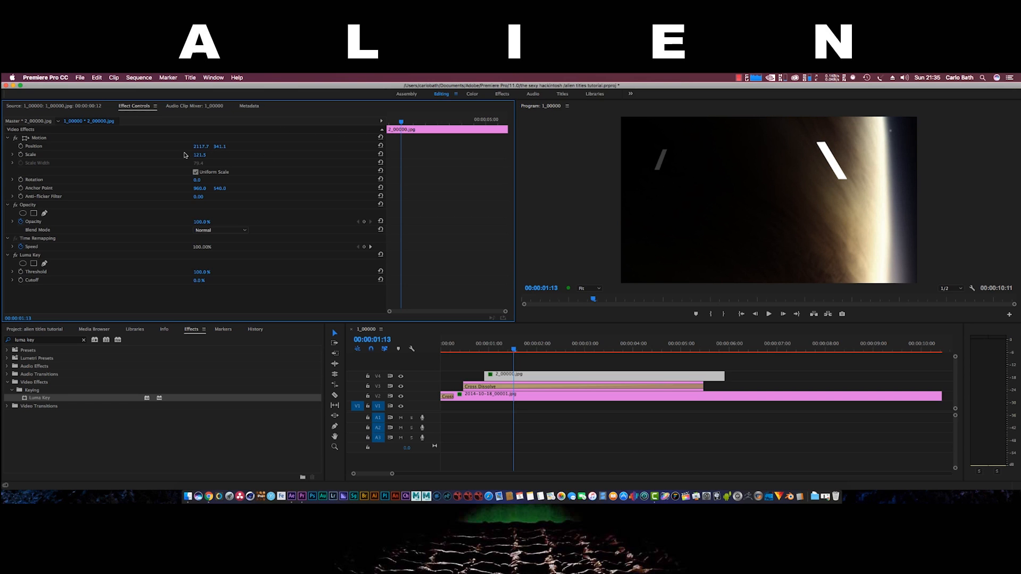
{"action": "left_click_drag", "start_coordinate": [199, 155], "coordinate": [178, 155]}
{"action": "left_click", "coordinate": [876, 186]}
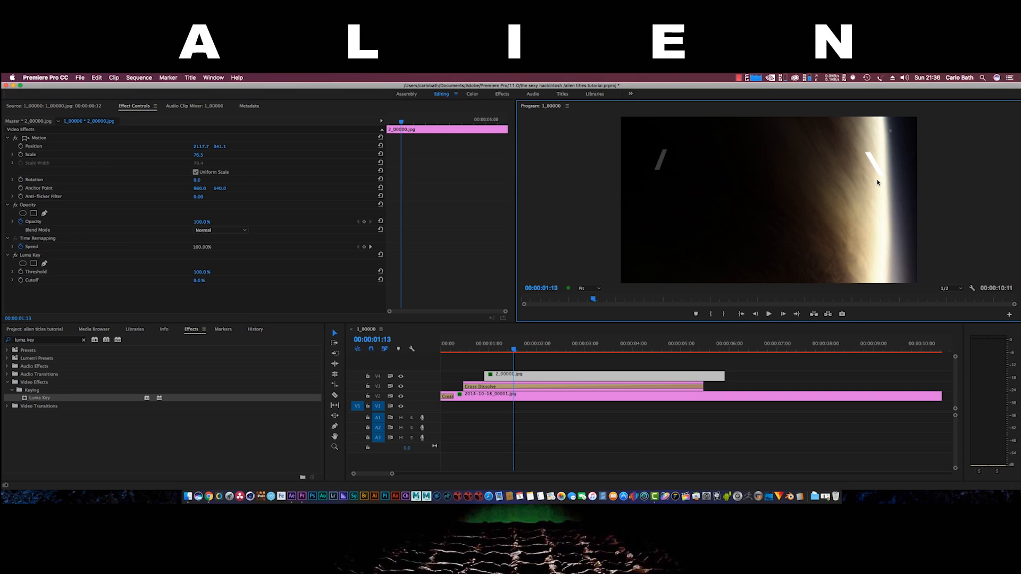
{"action": "left_click", "coordinate": [551, 356]}
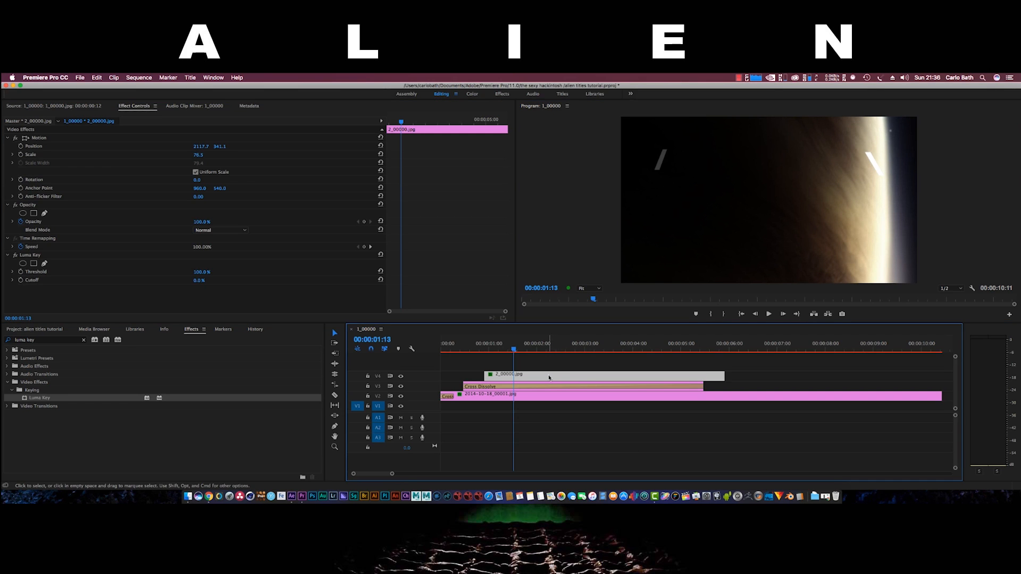
{"action": "left_click_drag", "start_coordinate": [879, 172], "coordinate": [881, 171]}
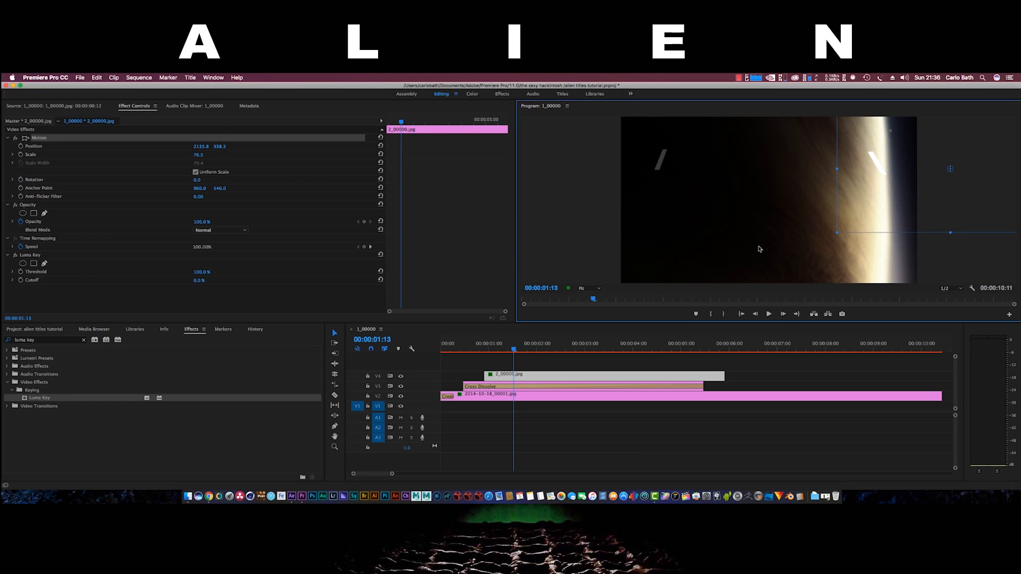
Add a Cross Dissolve at the stroke's start and lengthen it to about 00:00:01:22
{"action": "right_click", "coordinate": [486, 378]}
{"action": "left_click", "coordinate": [514, 427]}
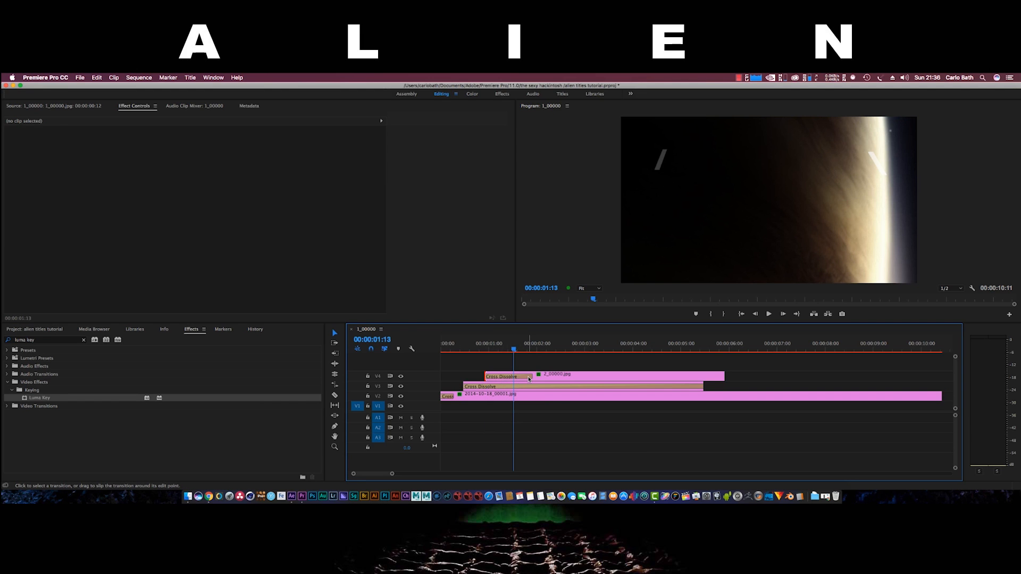
{"action": "left_click", "coordinate": [529, 378]}
{"action": "left_click_drag", "start_coordinate": [529, 379], "coordinate": [628, 376]}
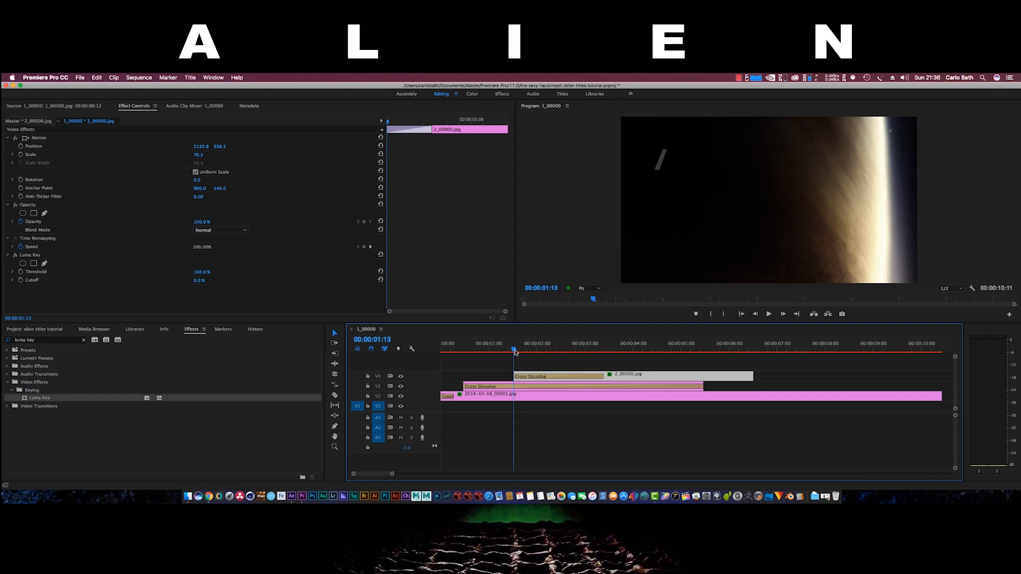
{"action": "left_click_drag", "start_coordinate": [515, 352], "coordinate": [614, 362]}
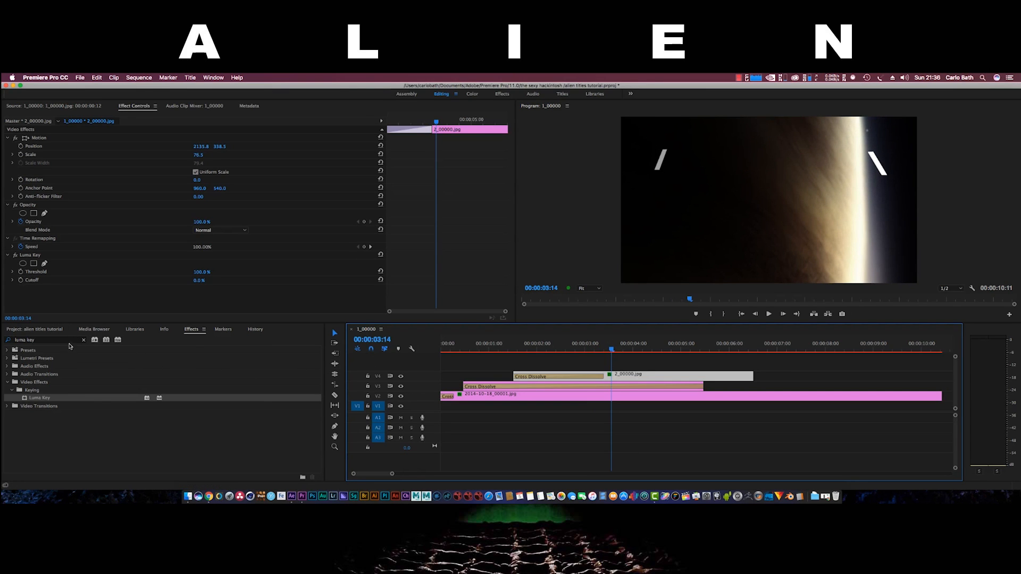
Preview 3_00000.jpg and place it on a new top track above the strokes
{"action": "left_click", "coordinate": [55, 330]}
{"action": "left_click", "coordinate": [45, 394]}
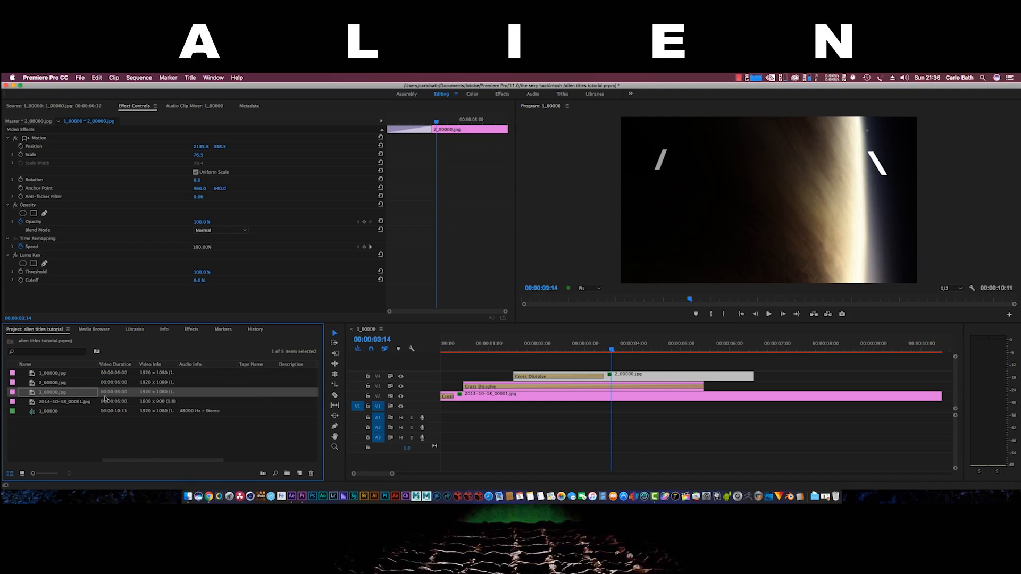
{"action": "double_click", "coordinate": [121, 394]}
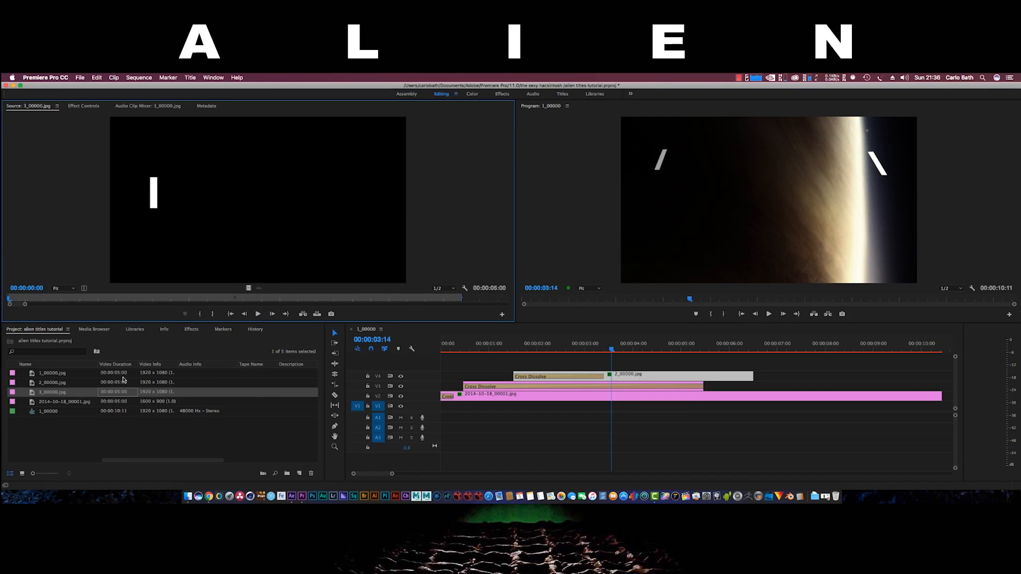
{"action": "left_click", "coordinate": [164, 395]}
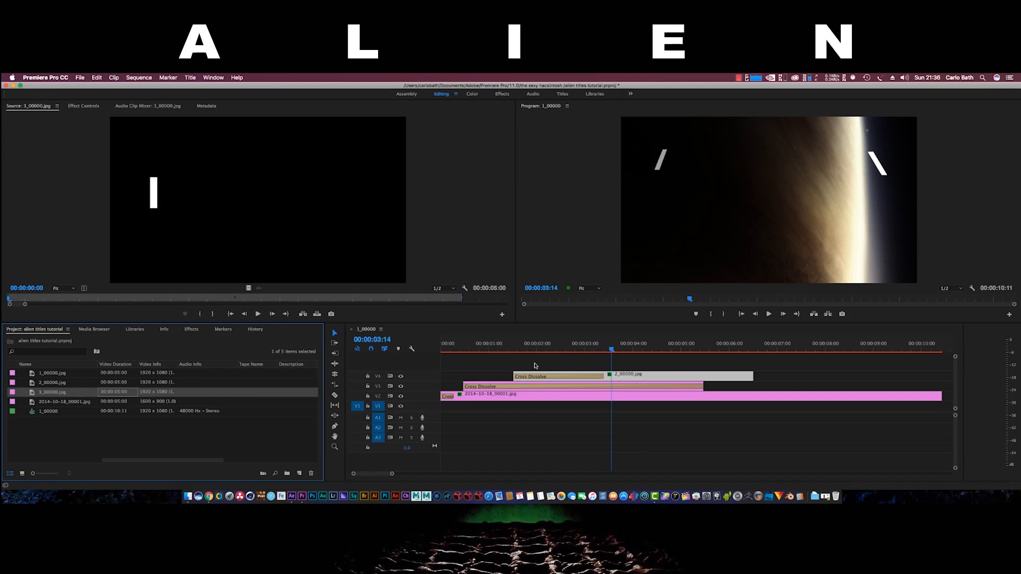
{"action": "left_click", "coordinate": [114, 436]}
{"action": "left_click", "coordinate": [145, 392]}
{"action": "left_click", "coordinate": [114, 450]}
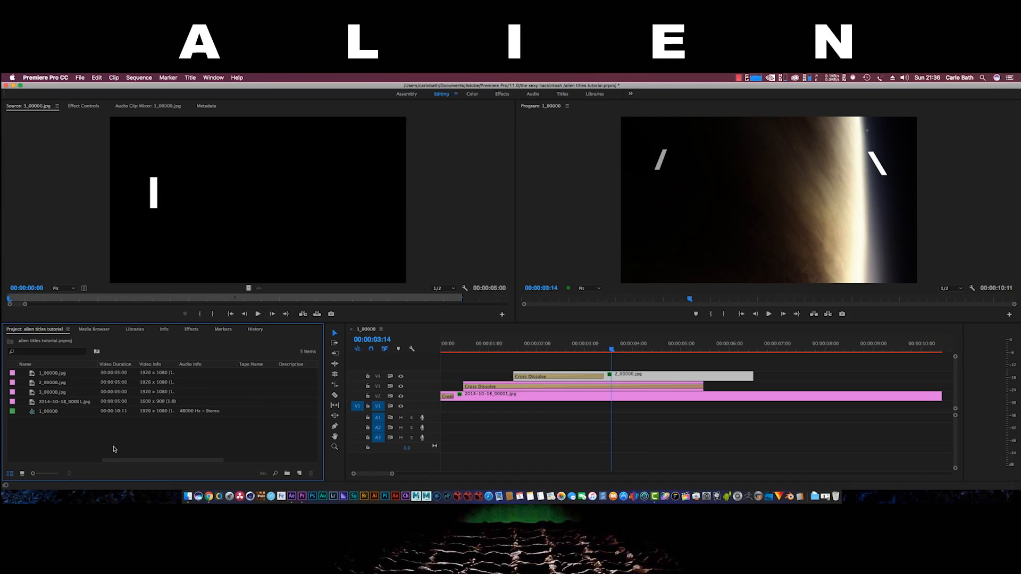
{"action": "left_click", "coordinate": [138, 393]}
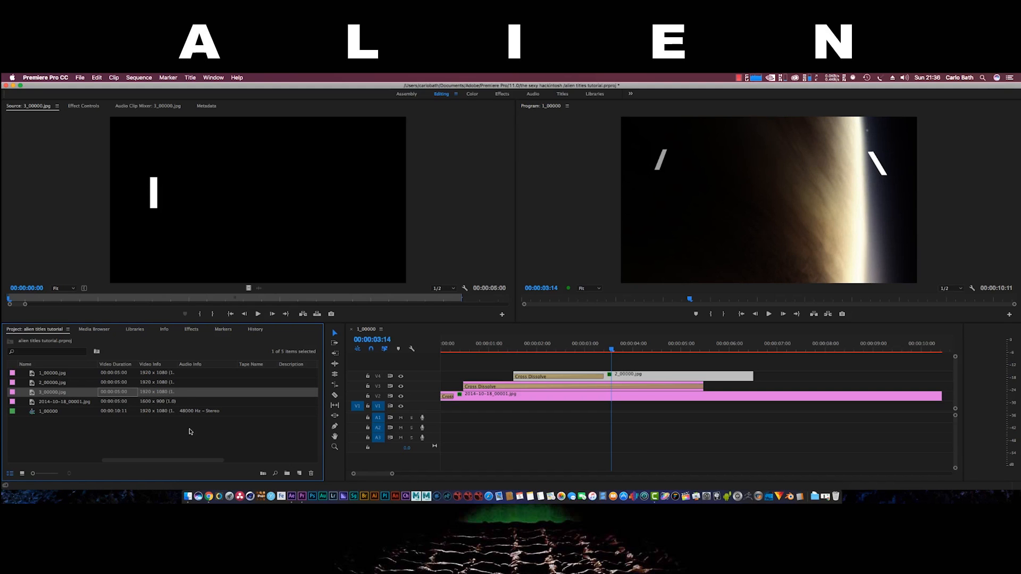
{"action": "left_click", "coordinate": [161, 428]}
{"action": "left_click", "coordinate": [158, 396]}
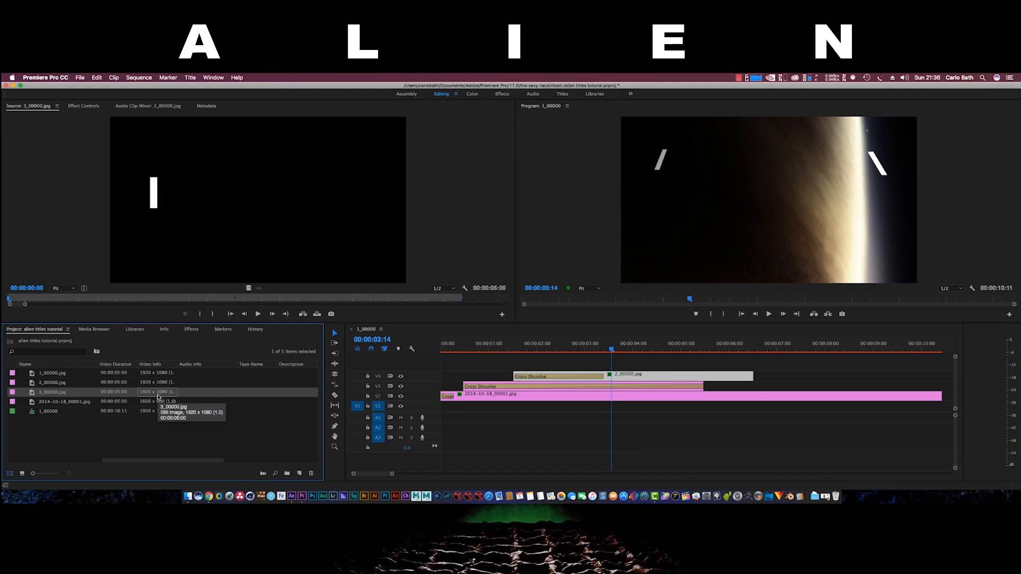
{"action": "left_click", "coordinate": [126, 429]}
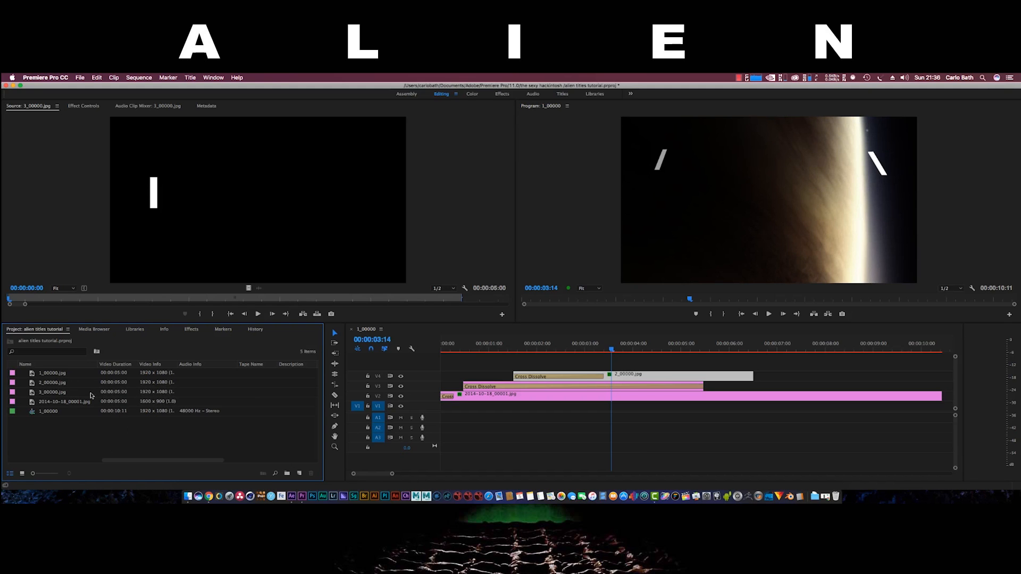
{"action": "left_click", "coordinate": [58, 394]}
{"action": "left_click_drag", "start_coordinate": [174, 411], "coordinate": [539, 366]}
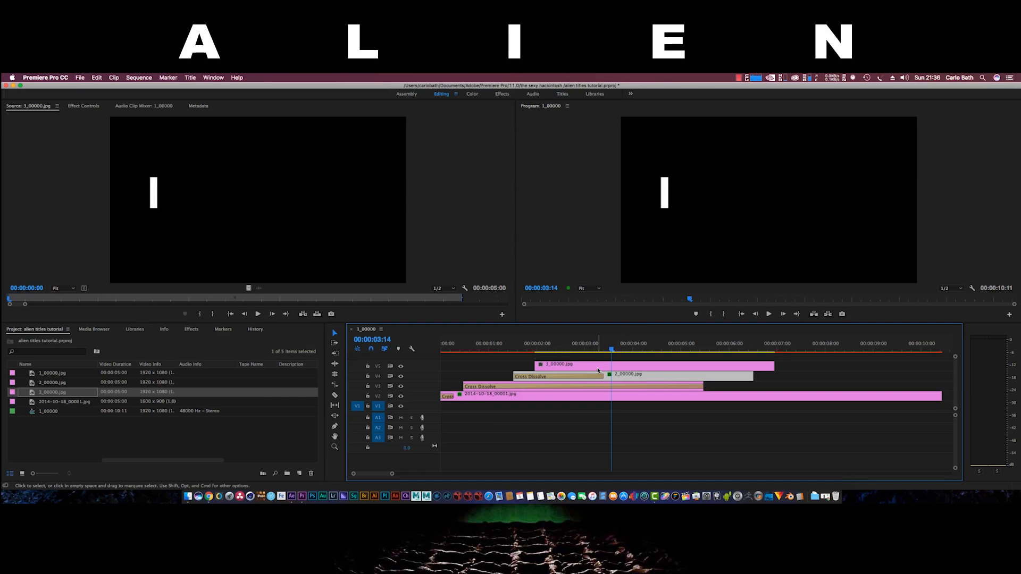
Move the 2_00000.jpg stroke further right in the frame
{"action": "left_click", "coordinate": [598, 375]}
{"action": "left_click", "coordinate": [688, 200]}
{"action": "left_click_drag", "start_coordinate": [690, 219], "coordinate": [789, 201]}
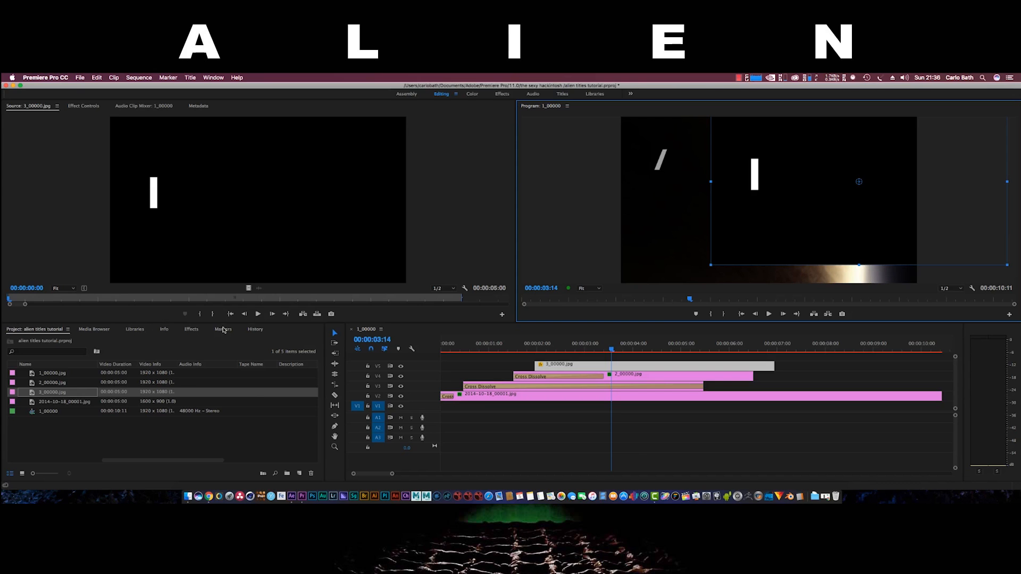
Luma-key the black out of the 'I' still and move it up-right between the slashes
{"action": "left_click", "coordinate": [192, 330]}
{"action": "left_click_drag", "start_coordinate": [163, 378], "coordinate": [576, 368]}
{"action": "left_click", "coordinate": [758, 218]}
{"action": "left_click_drag", "start_coordinate": [752, 228], "coordinate": [765, 208]}
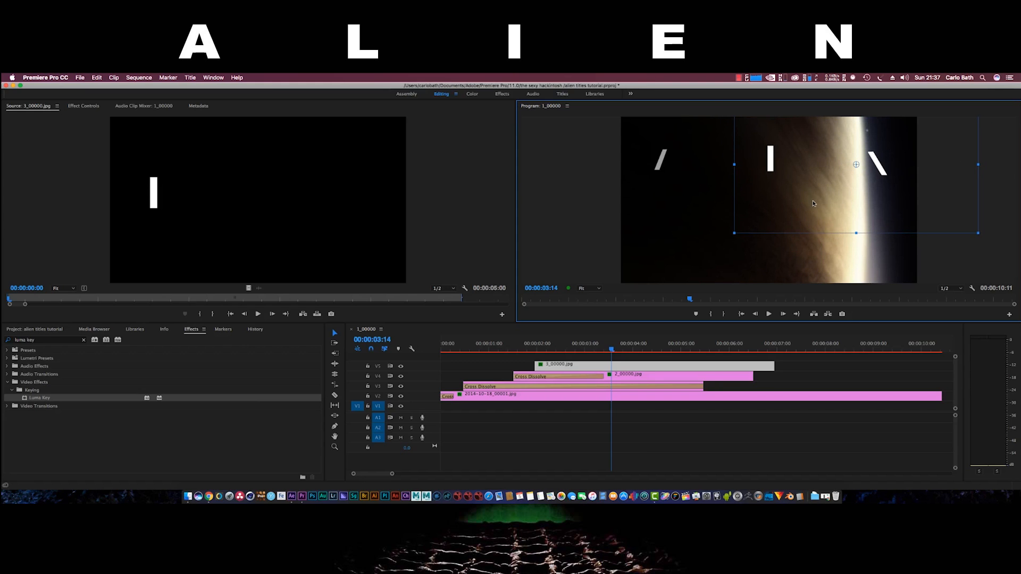
Turn on safe-margin guides and slightly shrink and shift the 'I' still left
{"action": "left_click", "coordinate": [973, 288]}
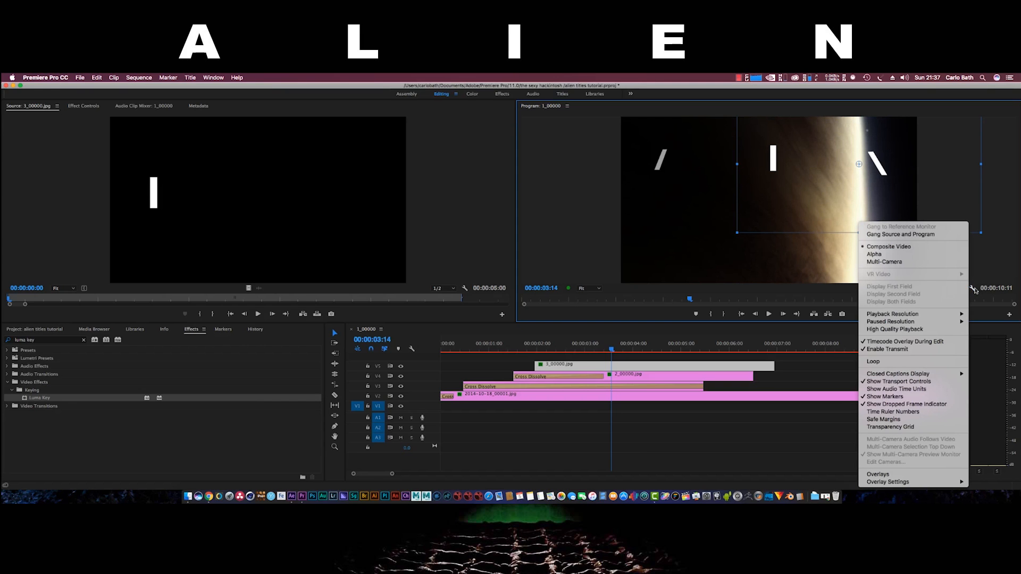
{"action": "left_click", "coordinate": [892, 420]}
{"action": "left_click_drag", "start_coordinate": [793, 194], "coordinate": [783, 204]}
{"action": "left_click_drag", "start_coordinate": [734, 231], "coordinate": [742, 228]}
{"action": "left_click_drag", "start_coordinate": [799, 197], "coordinate": [795, 197]}
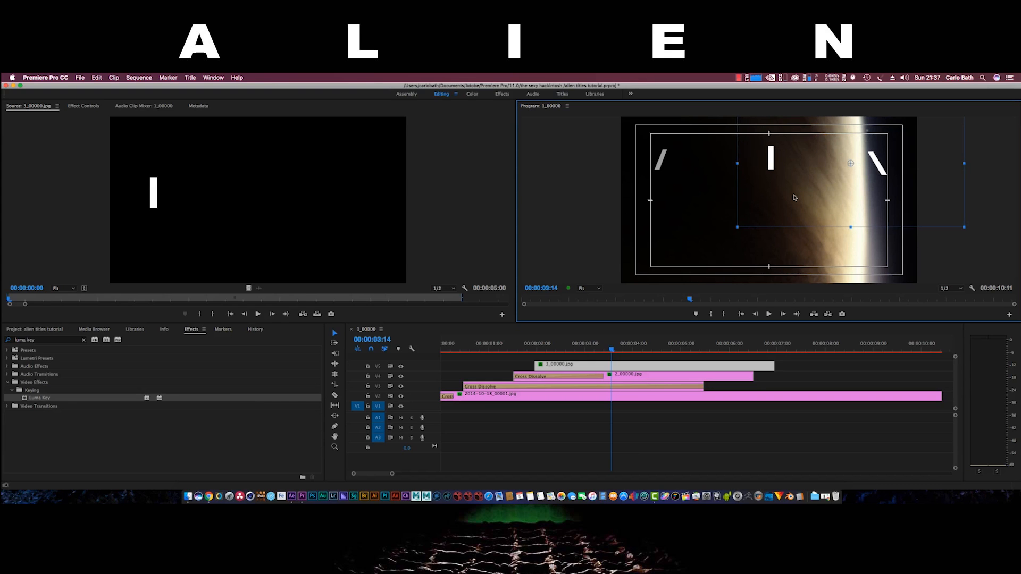
Give the 'I' clip a longer Cross Dissolve and slide it later so strokes fade in sequentially
{"action": "left_click", "coordinate": [541, 366]}
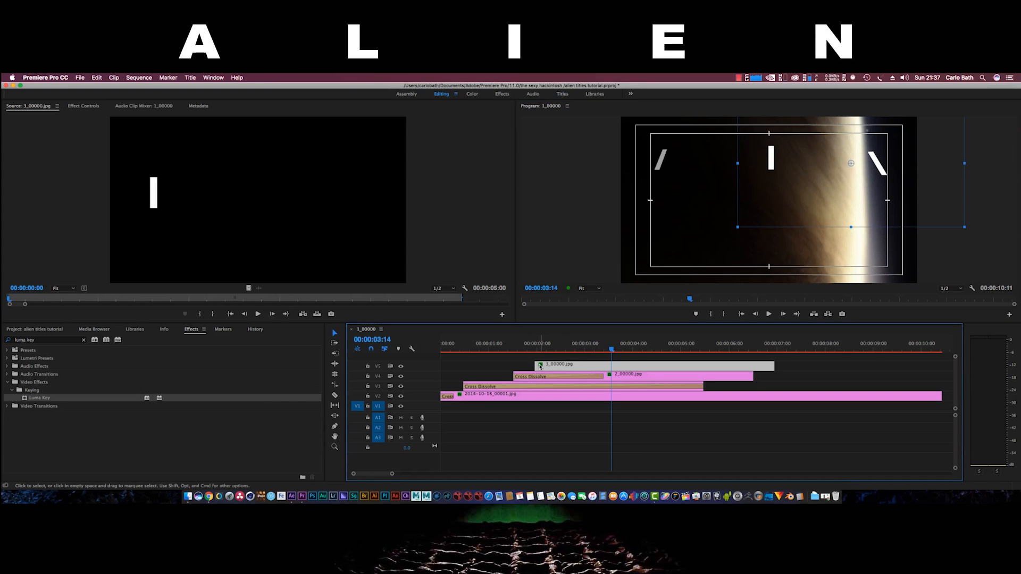
{"action": "right_click", "coordinate": [538, 366]}
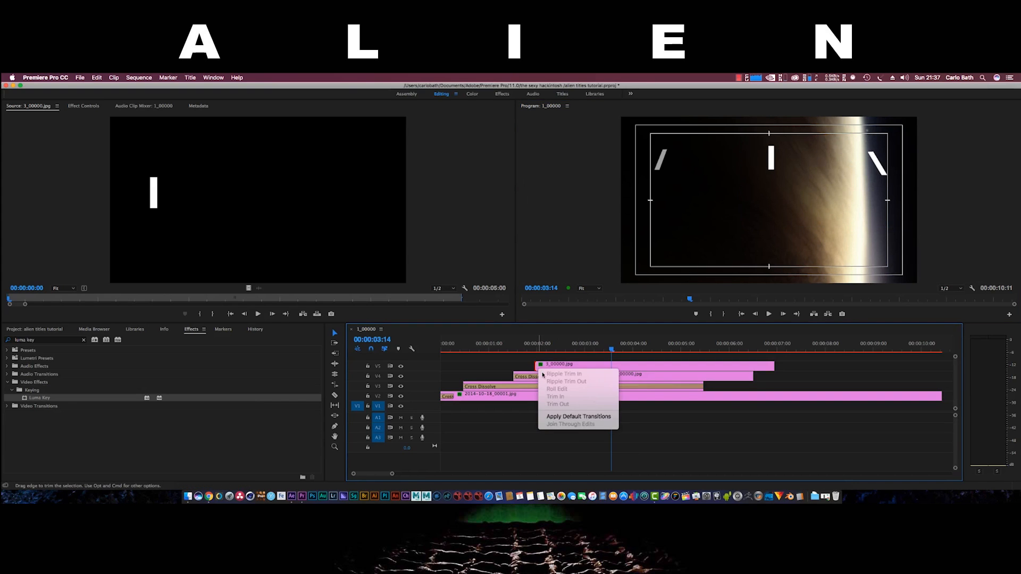
{"action": "left_click", "coordinate": [561, 418]}
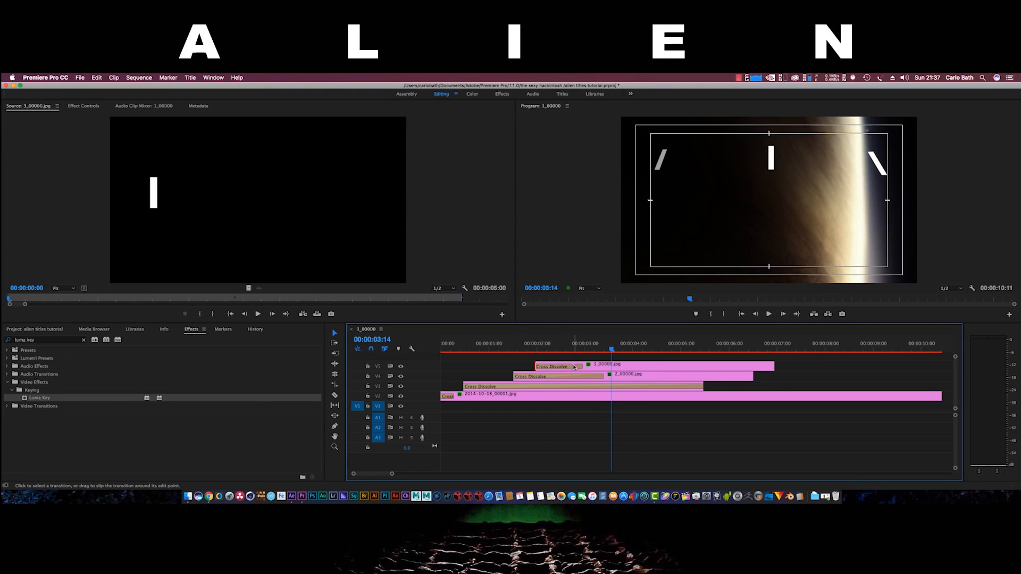
{"action": "left_click_drag", "start_coordinate": [581, 367], "coordinate": [525, 352]}
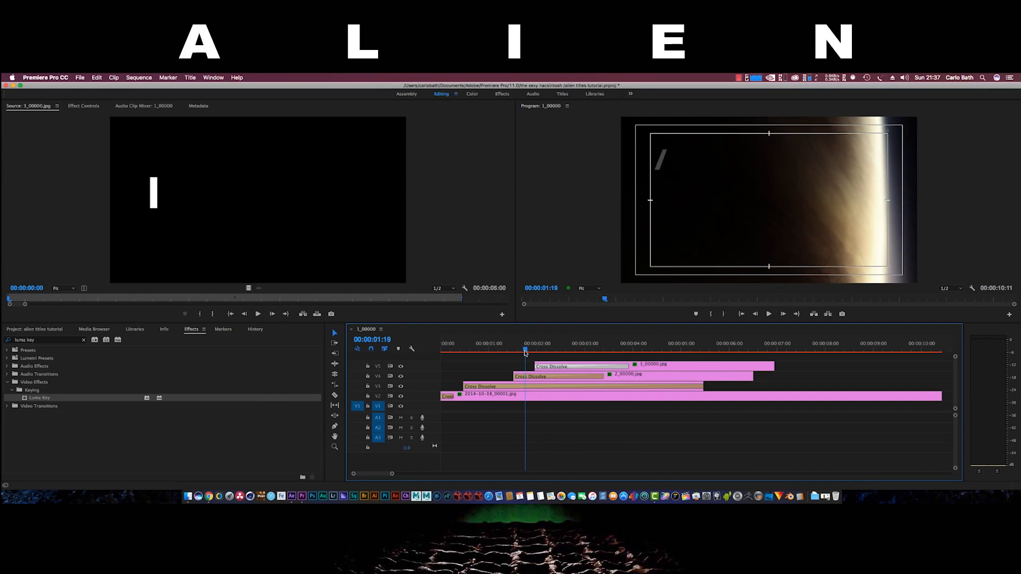
{"action": "left_click_drag", "start_coordinate": [658, 366], "coordinate": [727, 367]}
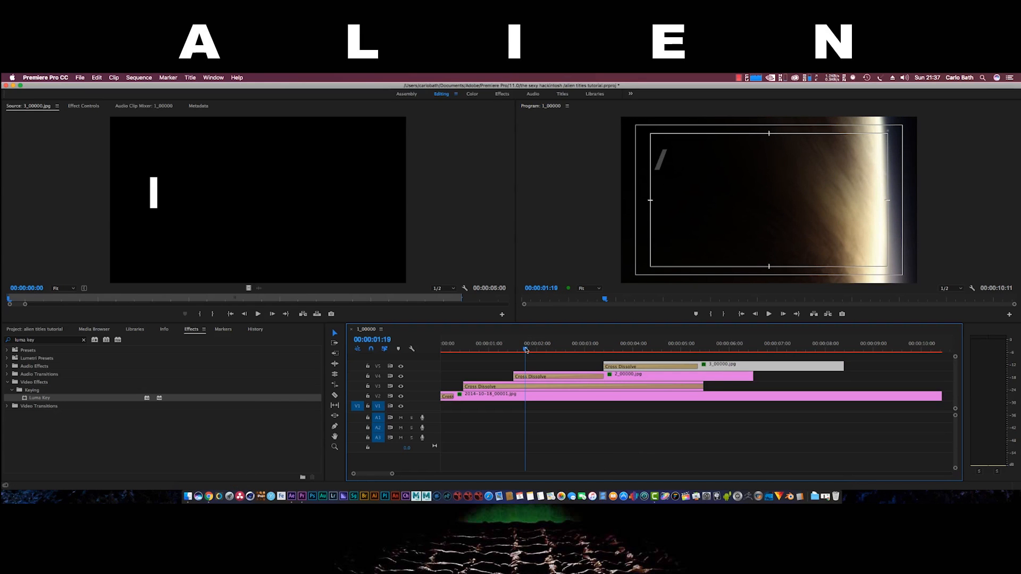
{"action": "mouse_move", "coordinate": [525, 349]}
{"action": "left_mouse_down"}
{"action": "mouse_move", "coordinate": [665, 353]}
{"action": "mouse_move", "coordinate": [516, 359]}
{"action": "left_mouse_up"}
{"action": "left_click_drag", "start_coordinate": [500, 361], "coordinate": [684, 355]}
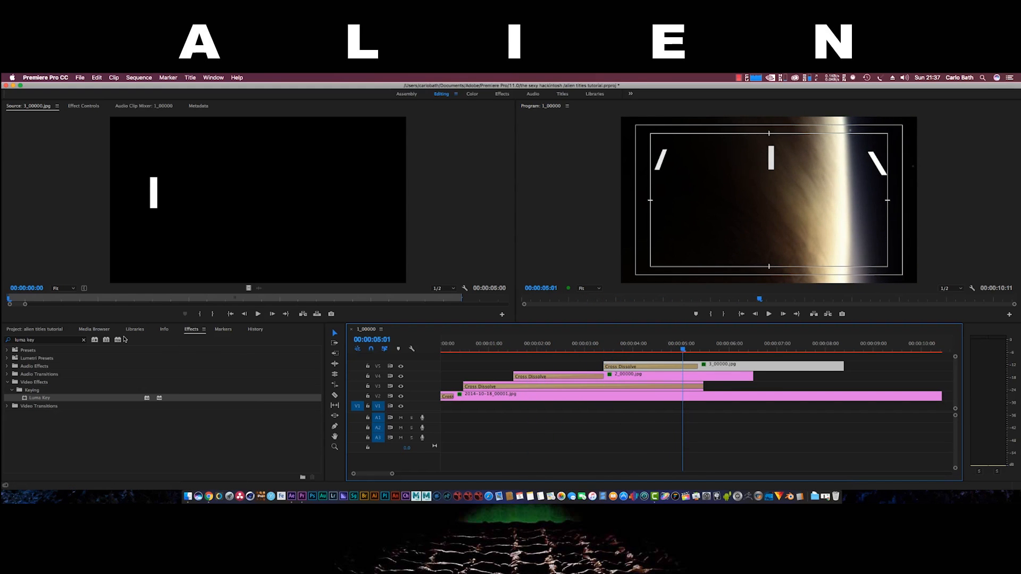
Create a 1920×1080 Adjustment Layer, place it on a new top track V6, and extend it across the sequence
{"action": "left_click", "coordinate": [62, 331]}
{"action": "right_click", "coordinate": [46, 414]}
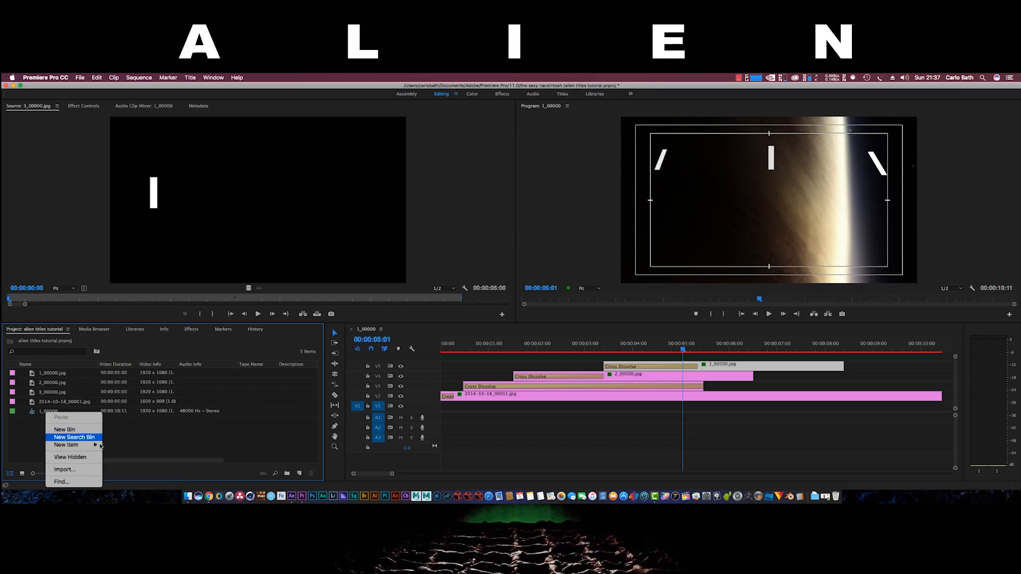
{"action": "mouse_move", "coordinate": [102, 449]}
{"action": "left_click", "coordinate": [128, 421]}
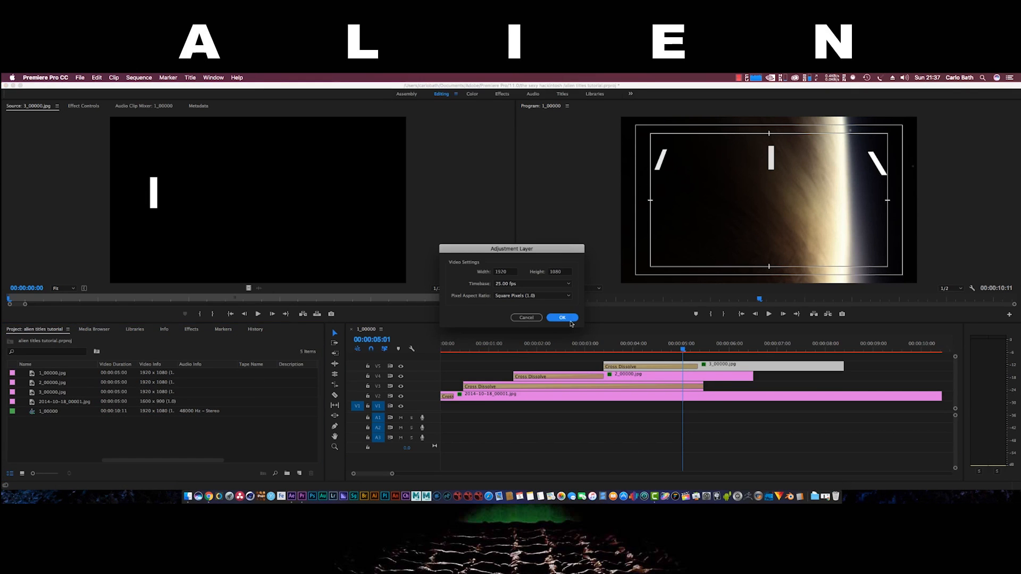
{"action": "left_click", "coordinate": [570, 322]}
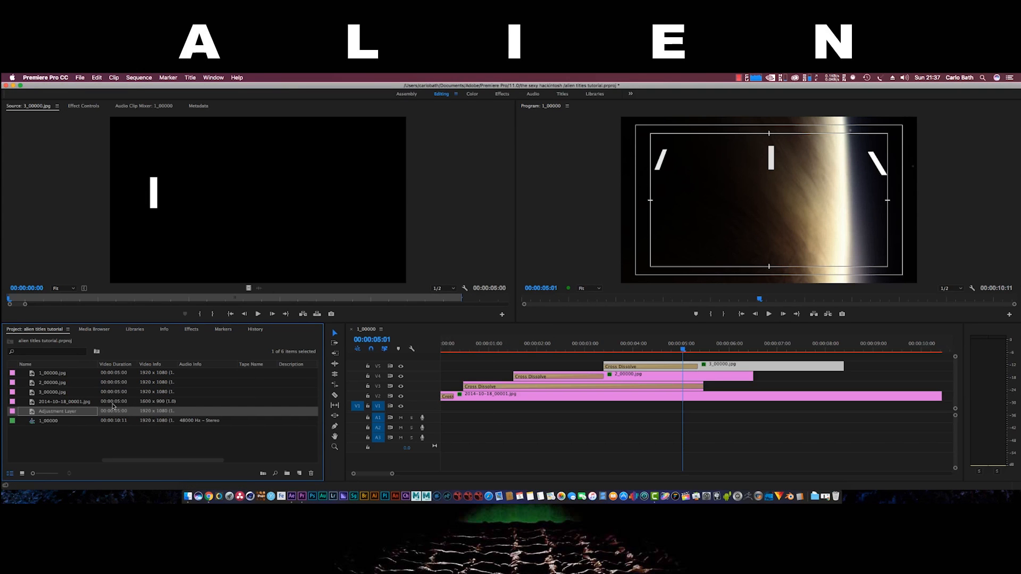
{"action": "left_click_drag", "start_coordinate": [232, 379], "coordinate": [474, 352]}
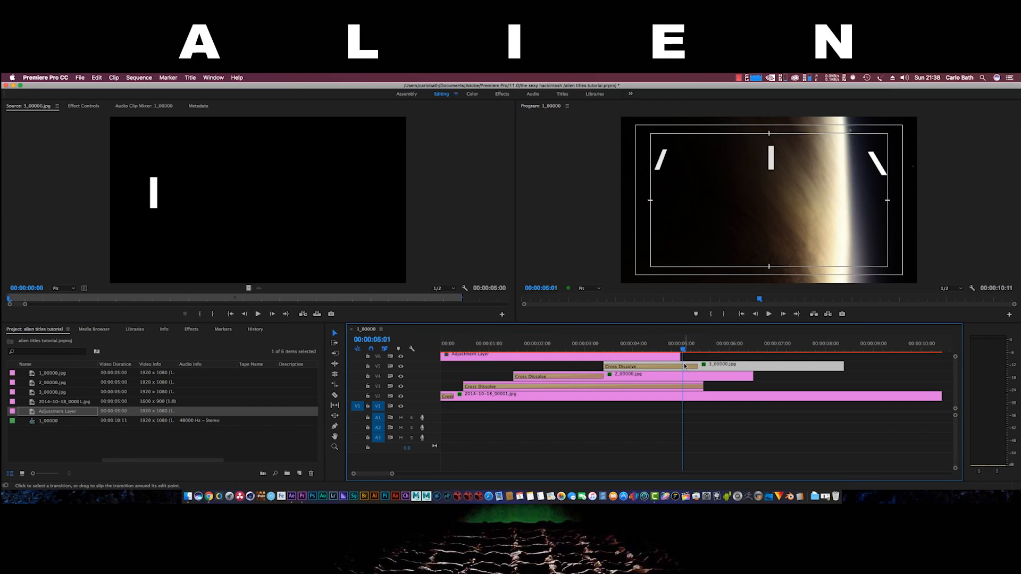
{"action": "left_click_drag", "start_coordinate": [682, 356], "coordinate": [891, 353]}
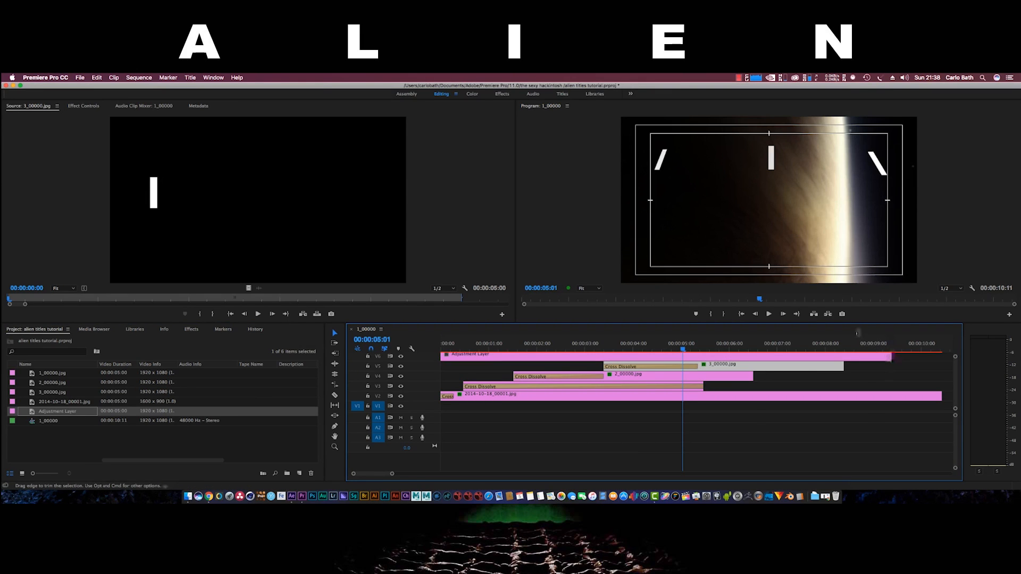
{"action": "left_click", "coordinate": [458, 356]}
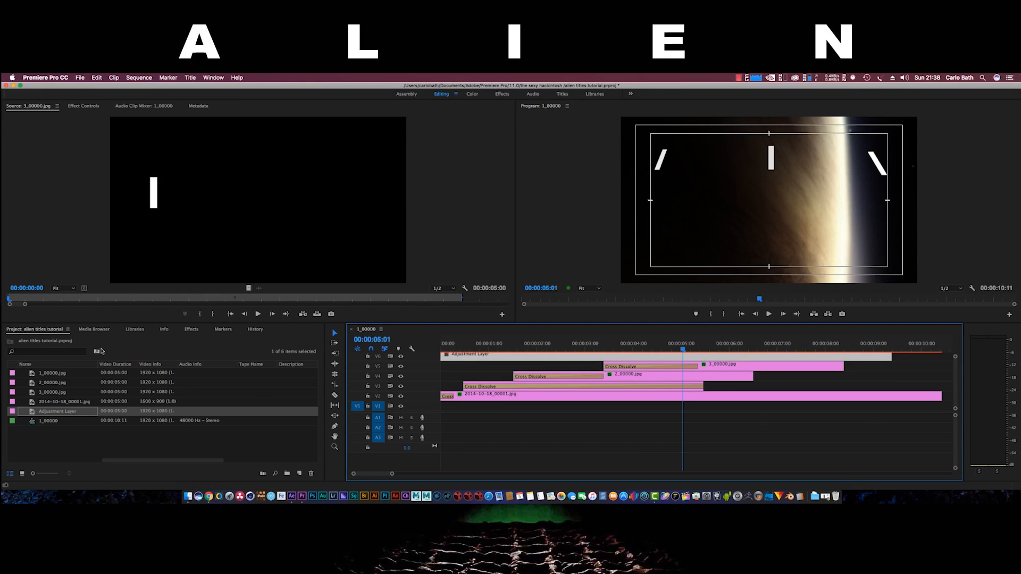
Search the effects for 'crop' and apply Crop to the Adjustment Layer
{"action": "left_click", "coordinate": [190, 330]}
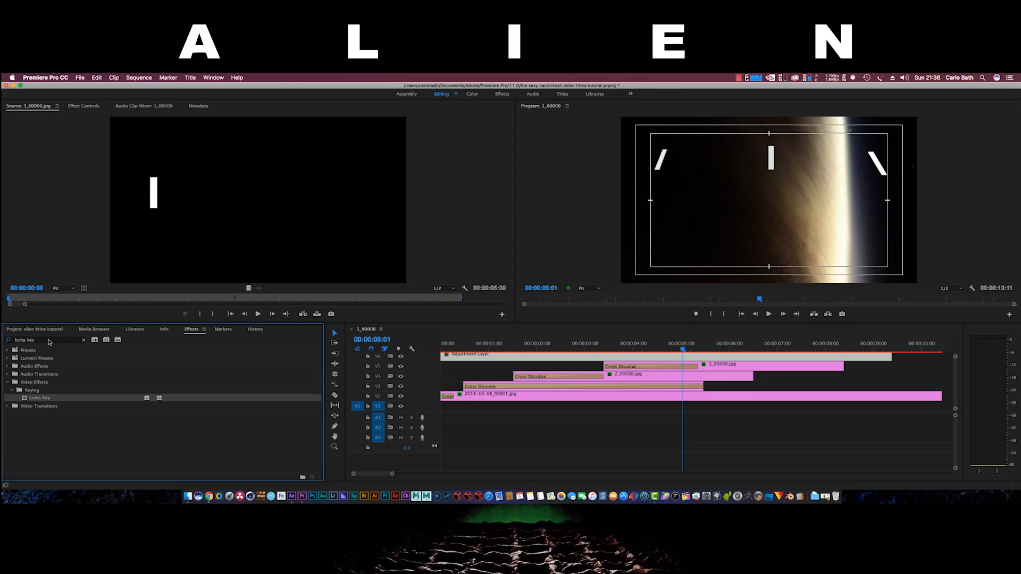
{"action": "left_click", "coordinate": [48, 340]}
{"action": "left_click_drag", "start_coordinate": [48, 339], "coordinate": [15, 340]}
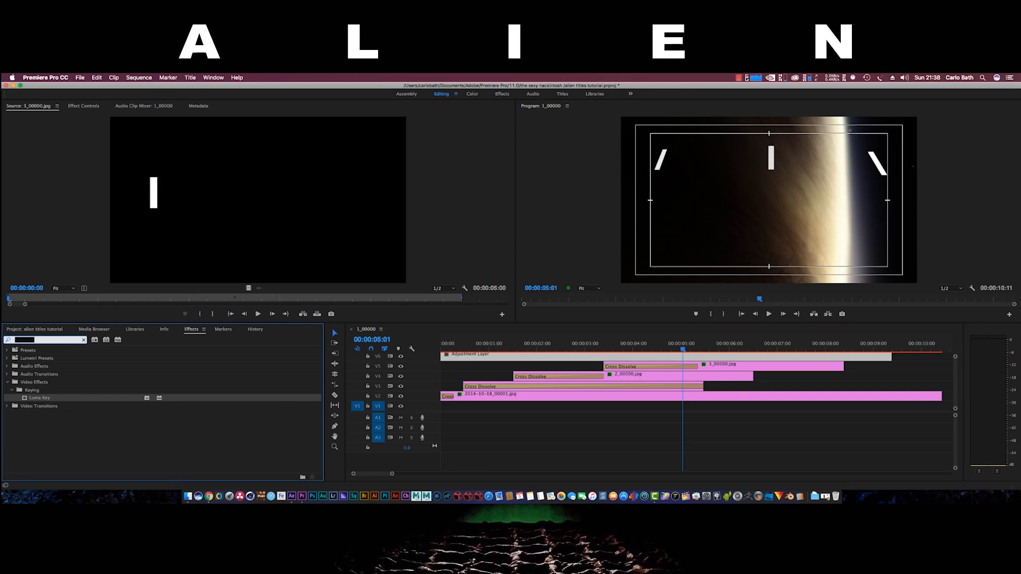
{"action": "type", "text": "crop"}
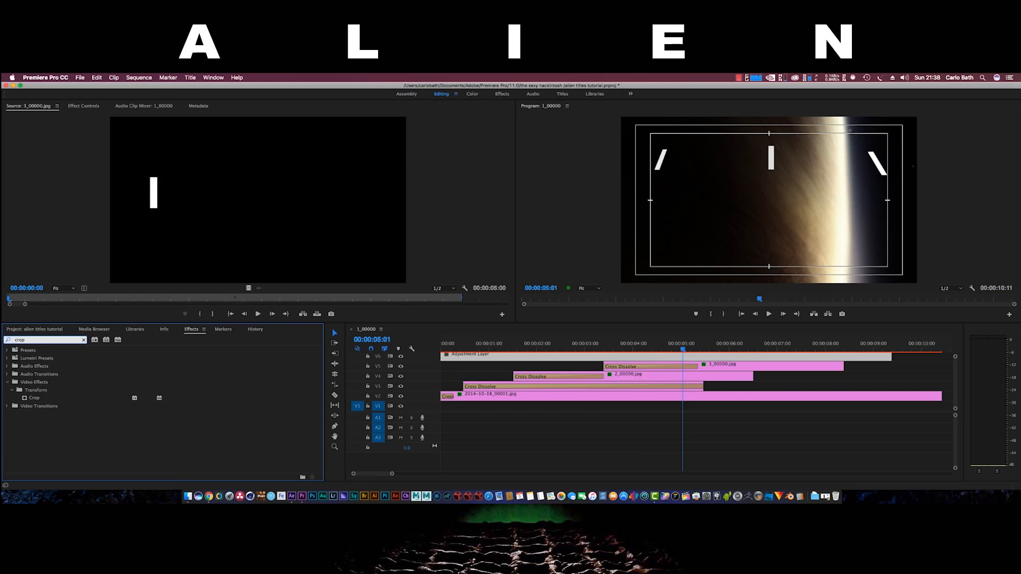
{"action": "left_click", "coordinate": [31, 399]}
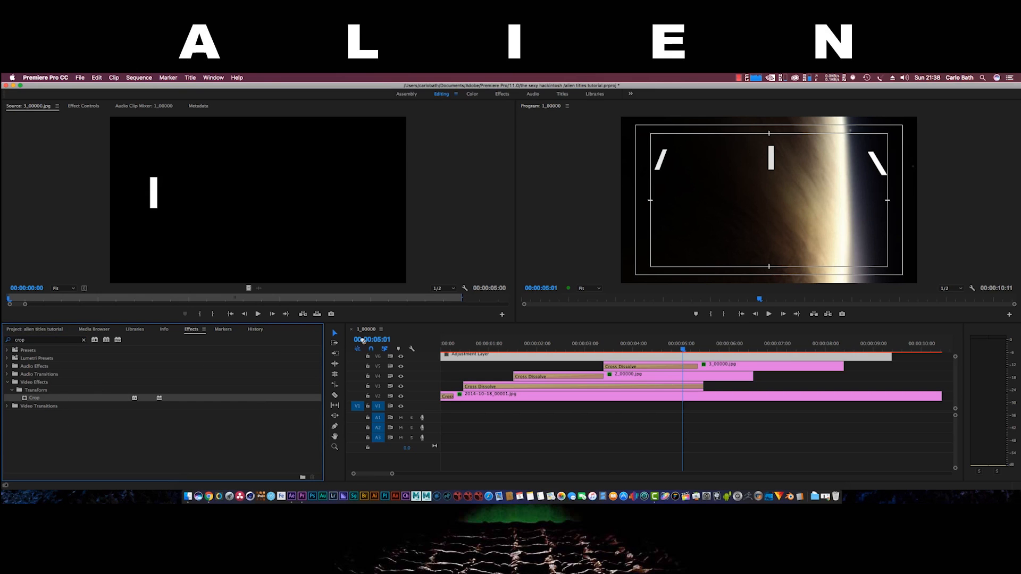
{"action": "left_click_drag", "start_coordinate": [525, 352], "coordinate": [524, 353]}
Set the Crop Top and Crop Bottom amounts to 10%
{"action": "left_click", "coordinate": [96, 106]}
{"action": "left_click", "coordinate": [198, 281]}
{"action": "type", "text": "10"}
{"action": "key", "text": "Return"}
{"action": "left_click", "coordinate": [201, 297]}
{"action": "type", "text": "10"}
{"action": "key", "text": "Return"}
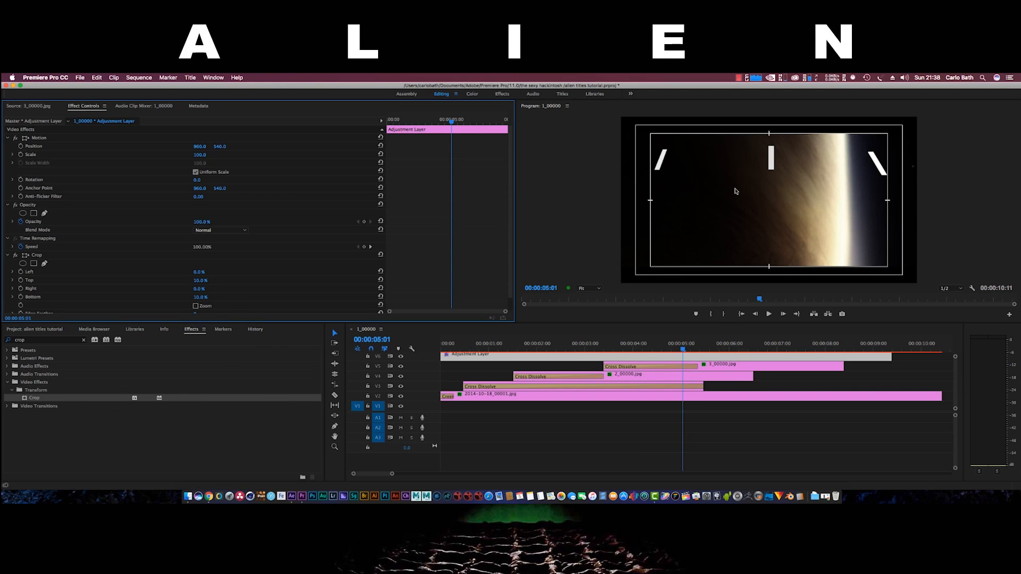
Compare the Adjustment Layer against 3_00000.jpg and shrink the layer to 96.7% scale
{"action": "left_click", "coordinate": [718, 363]}
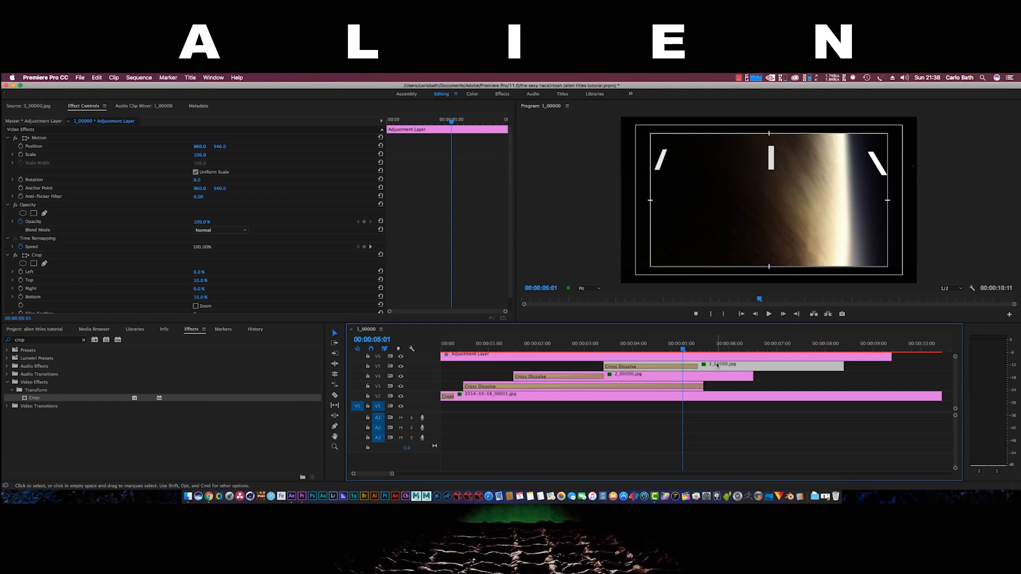
{"action": "left_click", "coordinate": [773, 163]}
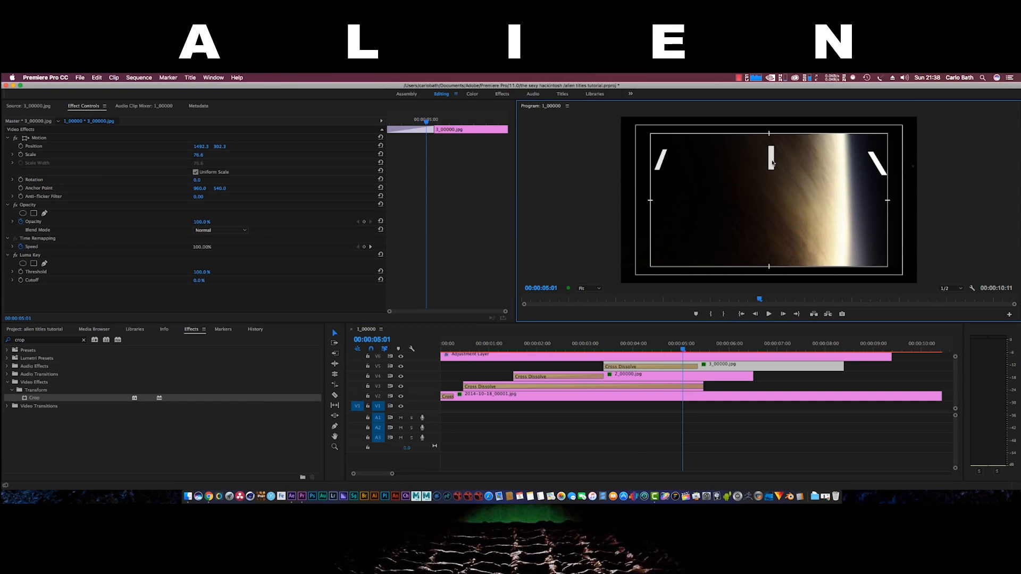
{"action": "left_click", "coordinate": [703, 364]}
{"action": "left_click", "coordinate": [787, 201]}
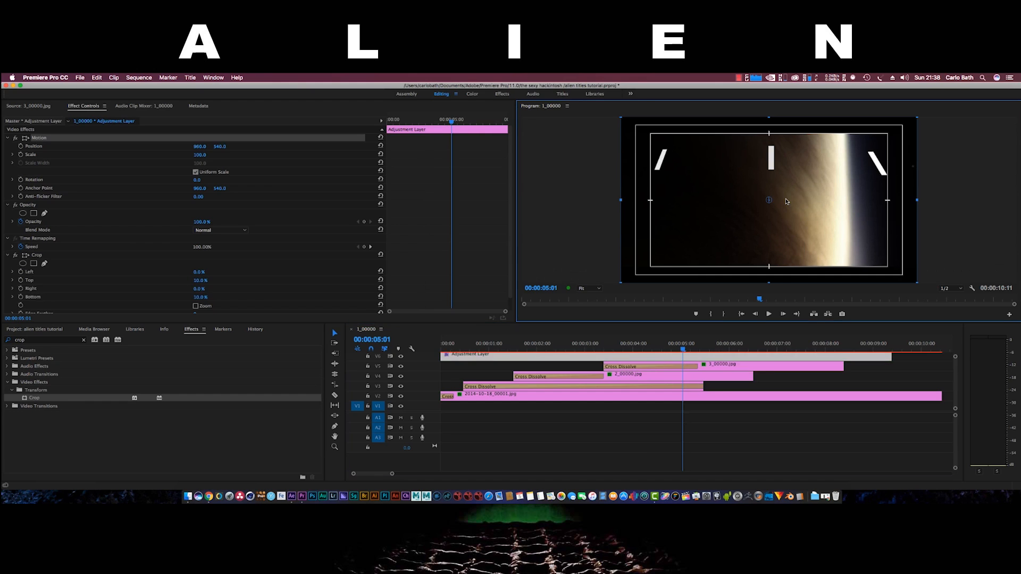
{"action": "left_click_drag", "start_coordinate": [621, 283], "coordinate": [625, 280]}
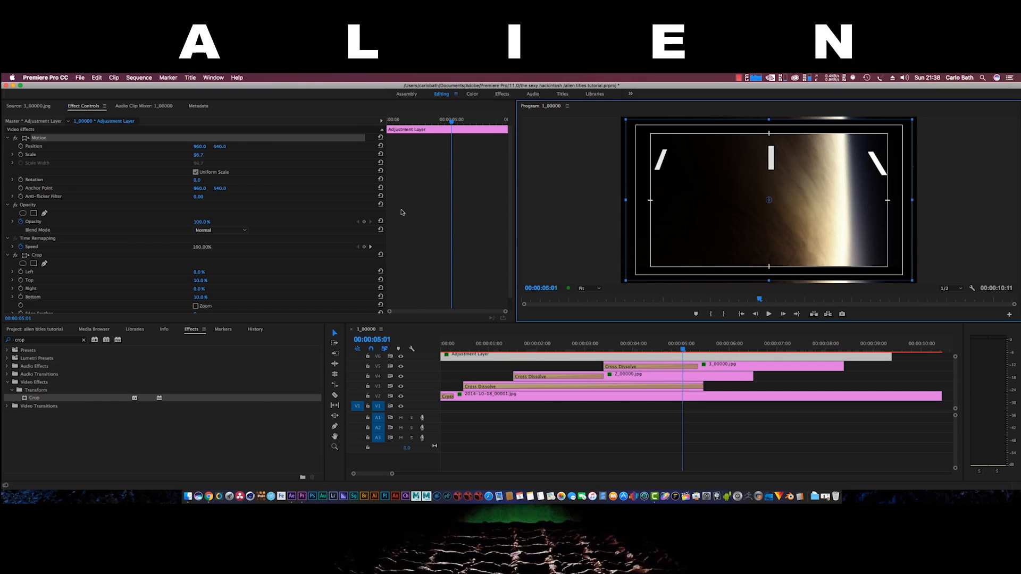
{"action": "left_click", "coordinate": [97, 77]}
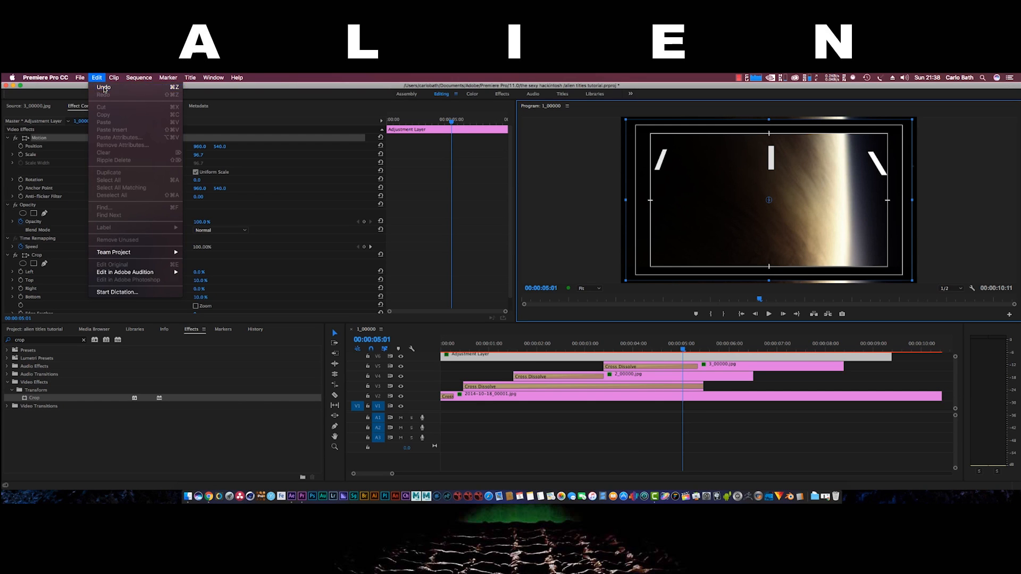
Undo the Adjustment Layer scale back to 100 and slightly enlarge the I still's scale
{"action": "left_click", "coordinate": [107, 89]}
{"action": "left_click", "coordinate": [718, 366]}
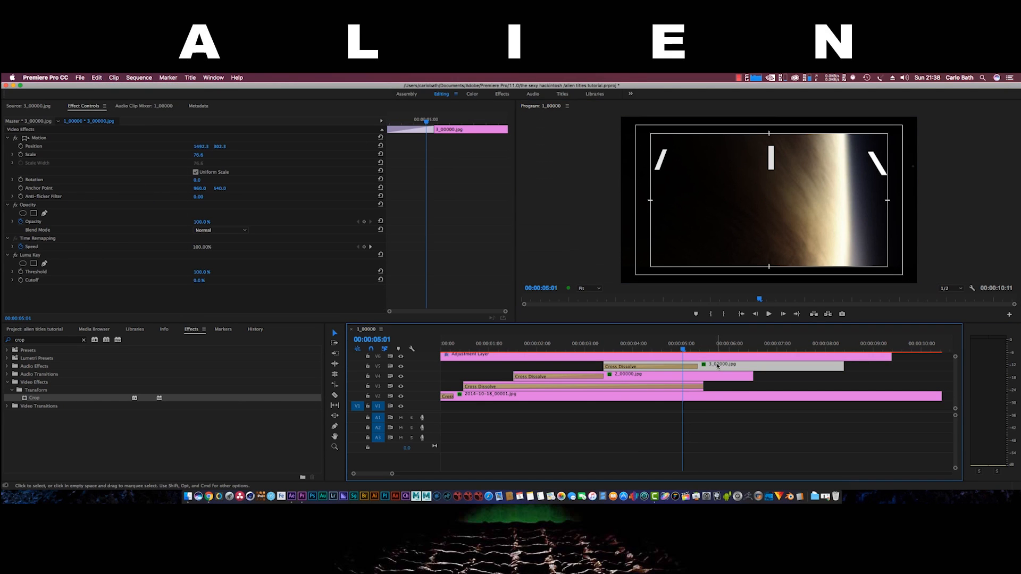
{"action": "left_click", "coordinate": [771, 165]}
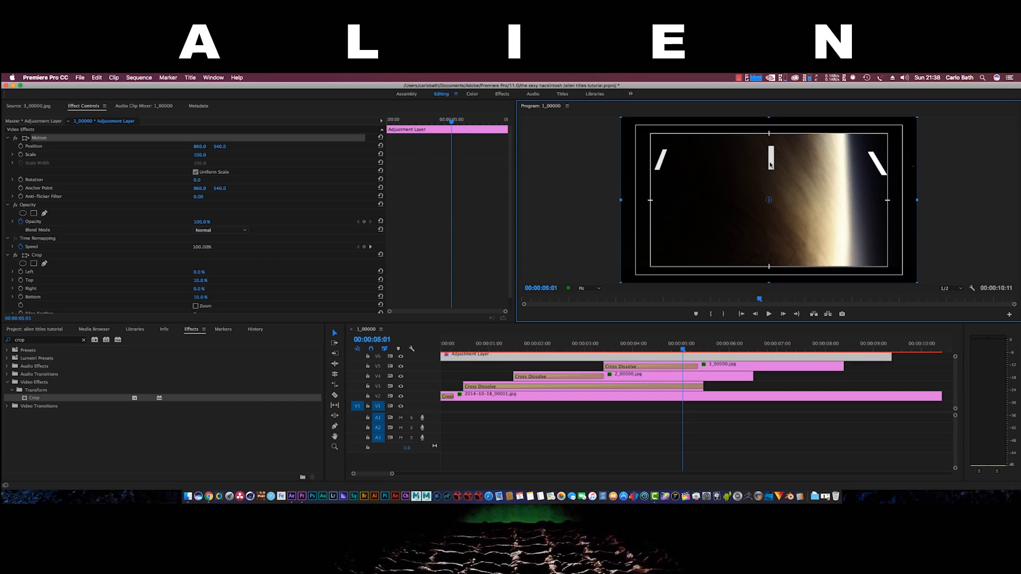
{"action": "left_click", "coordinate": [717, 366]}
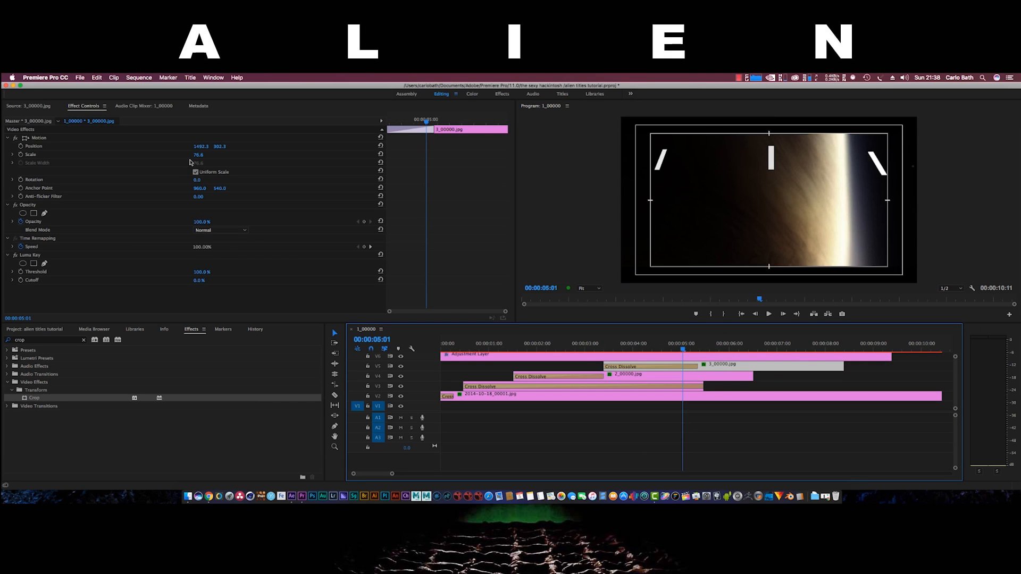
{"action": "left_click_drag", "start_coordinate": [202, 155], "coordinate": [204, 156]}
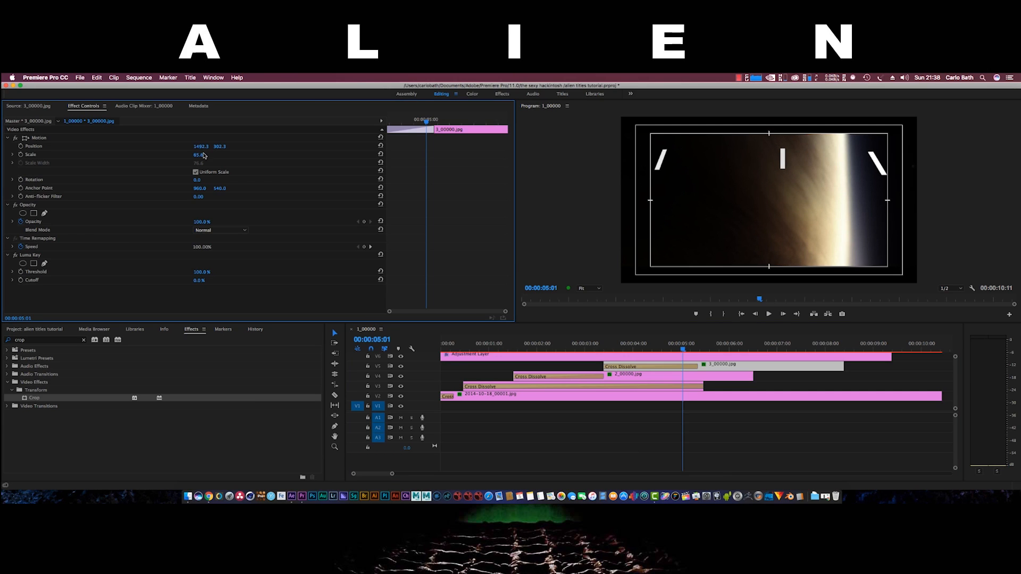
{"action": "left_click", "coordinate": [780, 158]}
{"action": "left_click", "coordinate": [782, 160]}
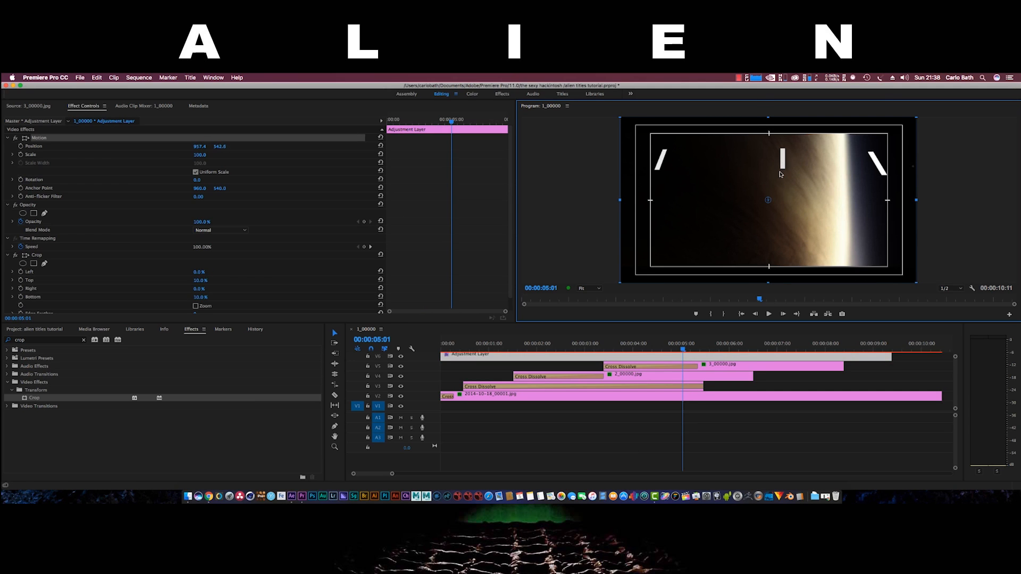
{"action": "double_click", "coordinate": [766, 224]}
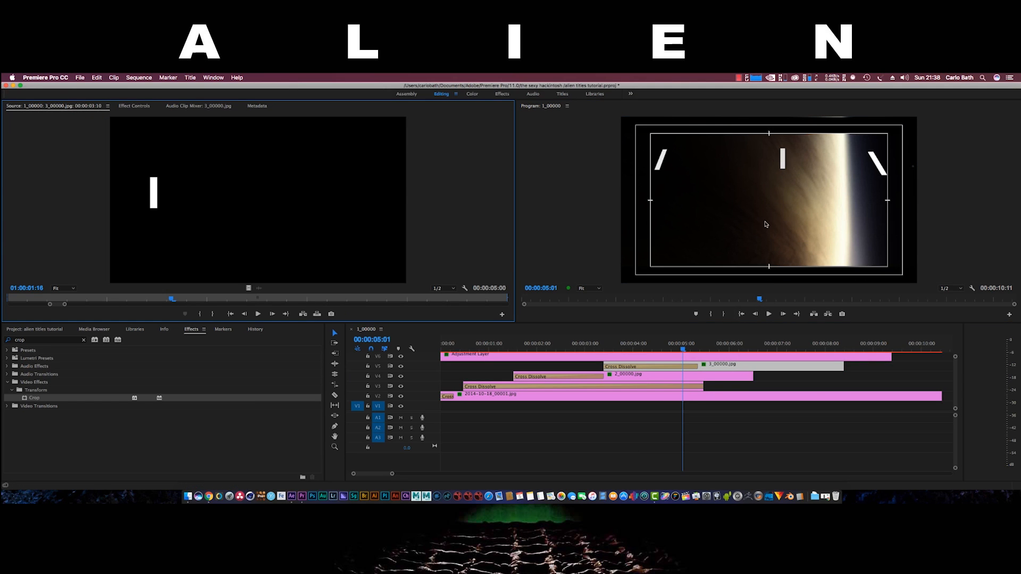
Try nudging the Adjustment Layer upward, then restore its original position
{"action": "left_click", "coordinate": [783, 168]}
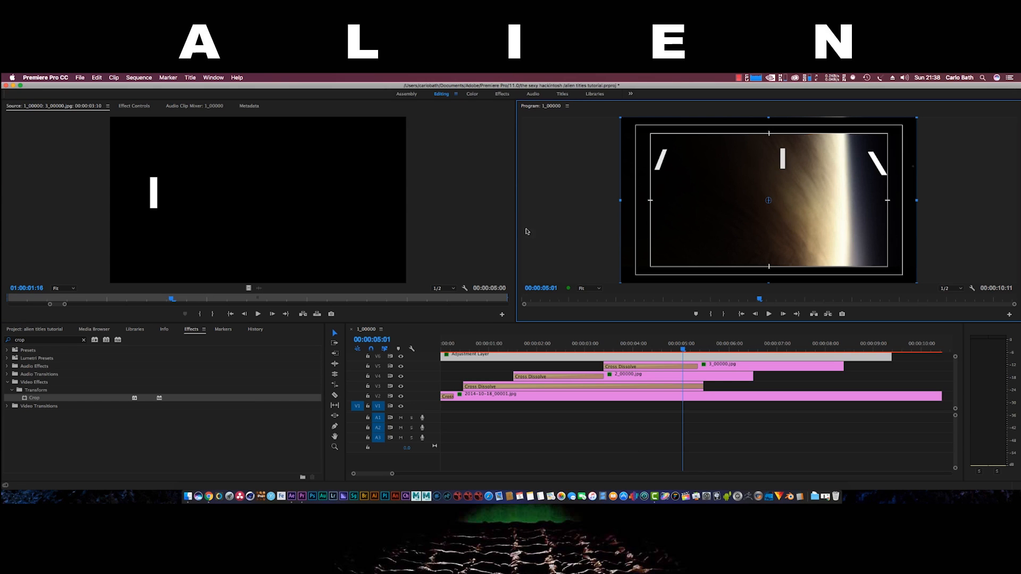
{"action": "left_click", "coordinate": [138, 106]}
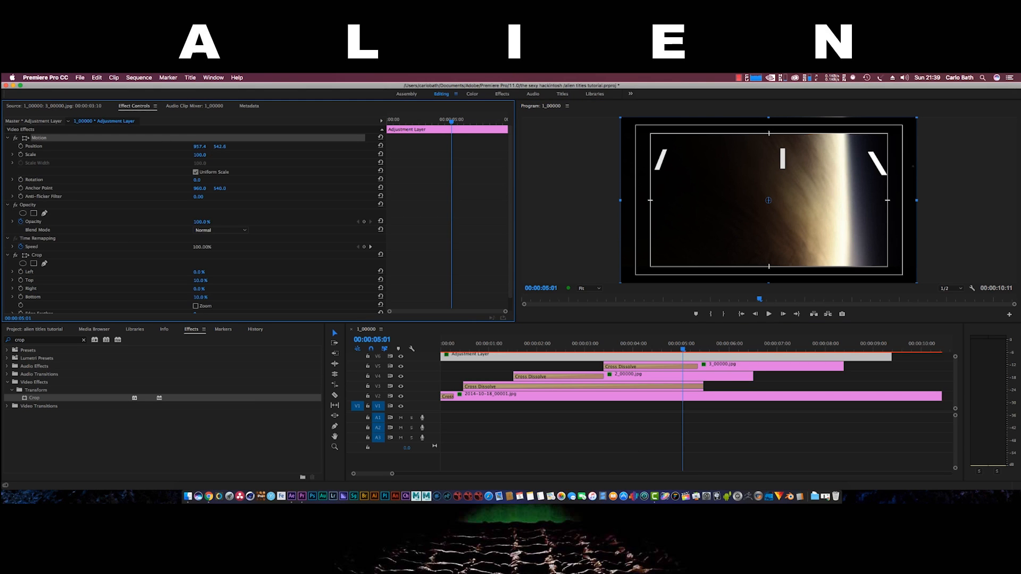
{"action": "left_click_drag", "start_coordinate": [220, 146], "coordinate": [216, 146]}
{"action": "left_click", "coordinate": [94, 78]}
{"action": "left_click", "coordinate": [101, 87]}
Slide the middle I stroke (3_00000.jpg) left to a horizontal position of about 1444
{"action": "left_click", "coordinate": [744, 367]}
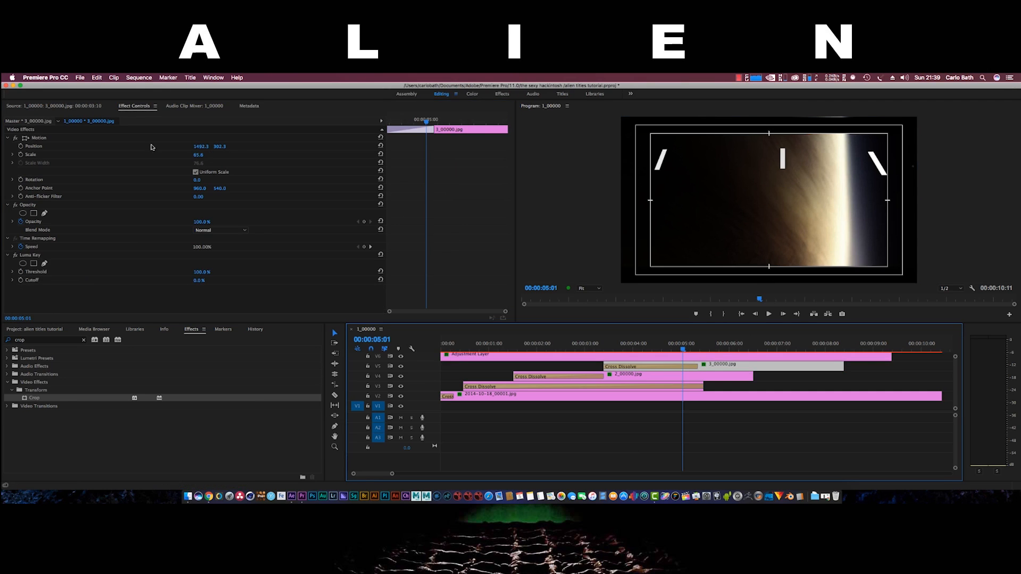
{"action": "left_click", "coordinate": [220, 146]}
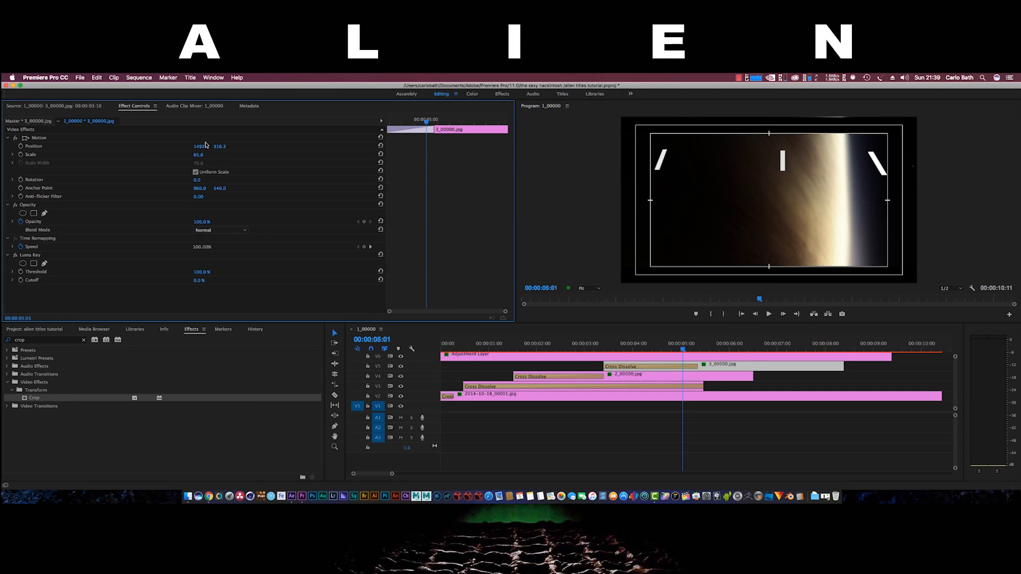
{"action": "left_click_drag", "start_coordinate": [201, 146], "coordinate": [154, 146]}
Scale the Adjustment Layer up to 101 and deselect all clips
{"action": "left_click", "coordinate": [758, 138]}
{"action": "left_click_drag", "start_coordinate": [623, 120], "coordinate": [620, 118]}
{"action": "left_click", "coordinate": [594, 182]}
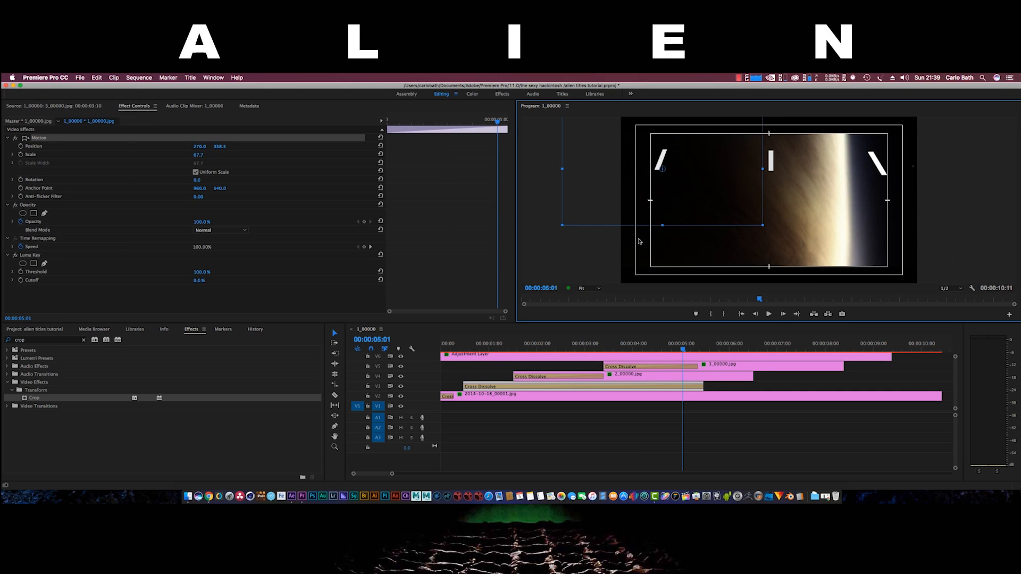
{"action": "left_click", "coordinate": [593, 269]}
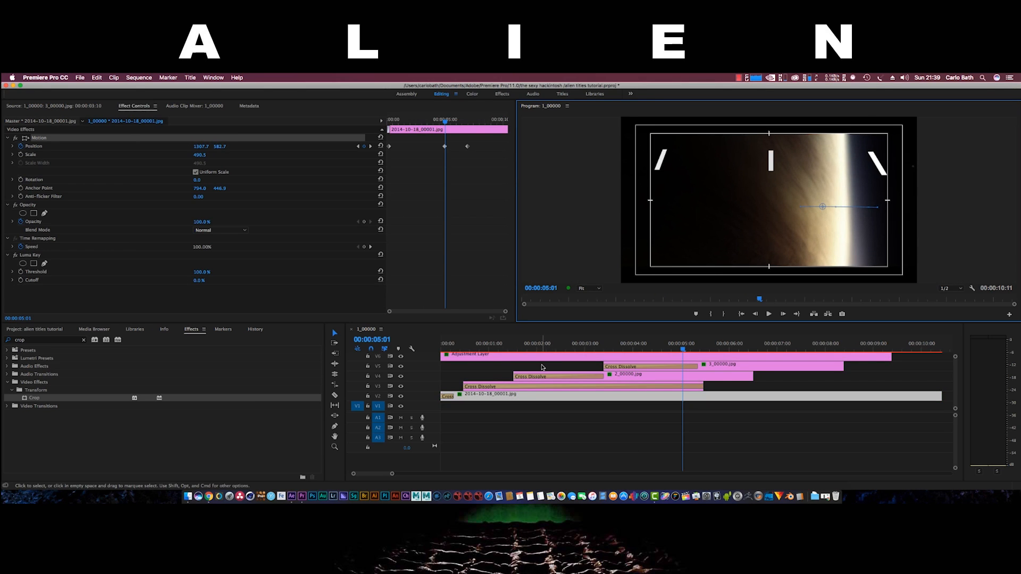
{"action": "left_click", "coordinate": [526, 435]}
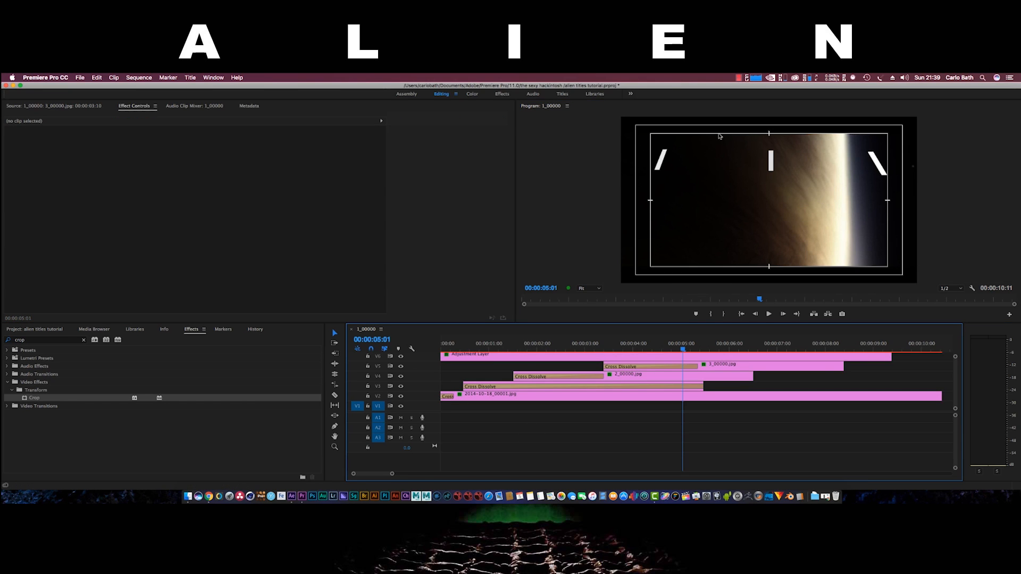
In the Color workspace, apply the Alien - Rec709 creative look to the Adjustment Layer
{"action": "left_click", "coordinate": [471, 95]}
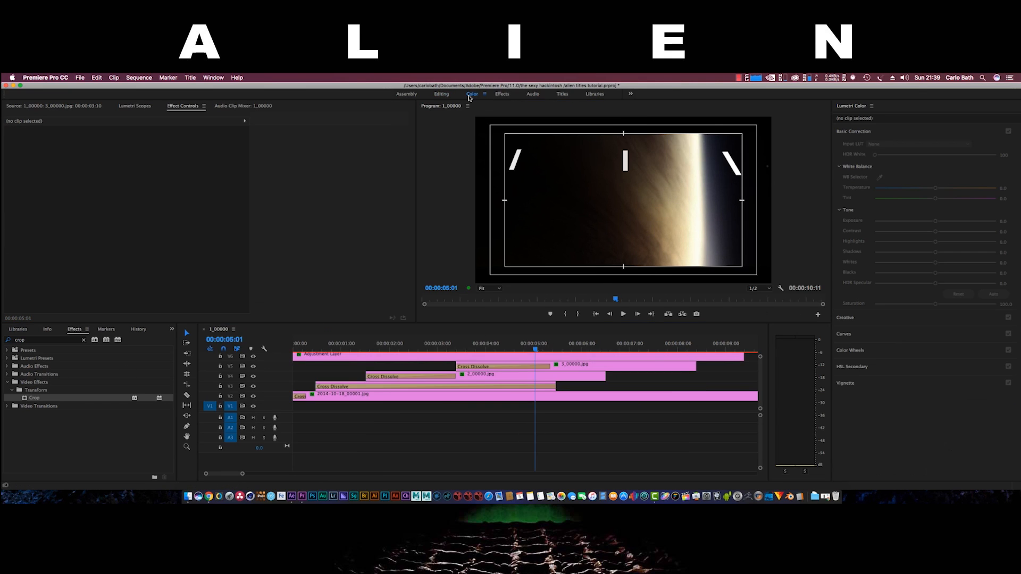
{"action": "left_click", "coordinate": [408, 359]}
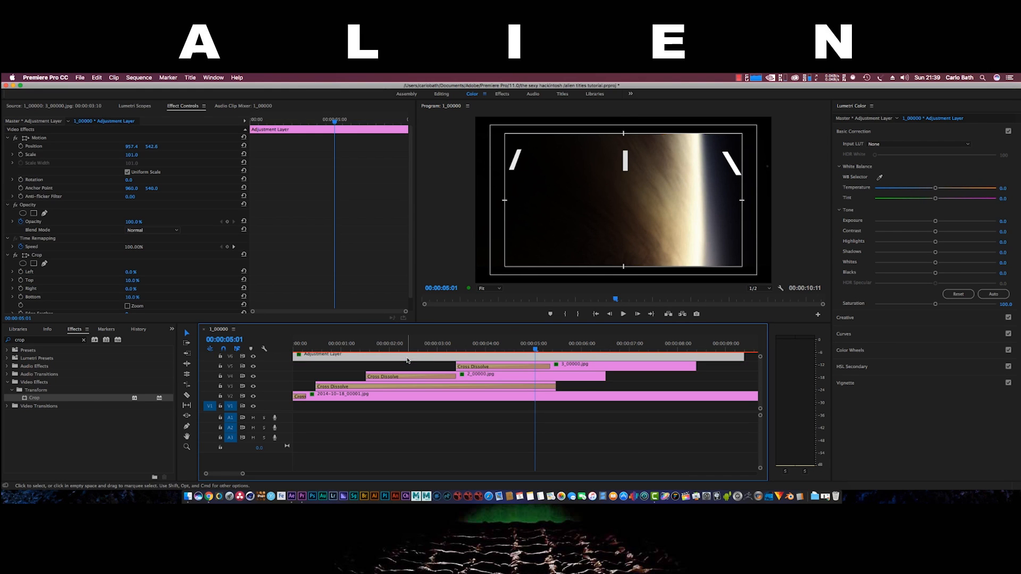
{"action": "left_click", "coordinate": [943, 150]}
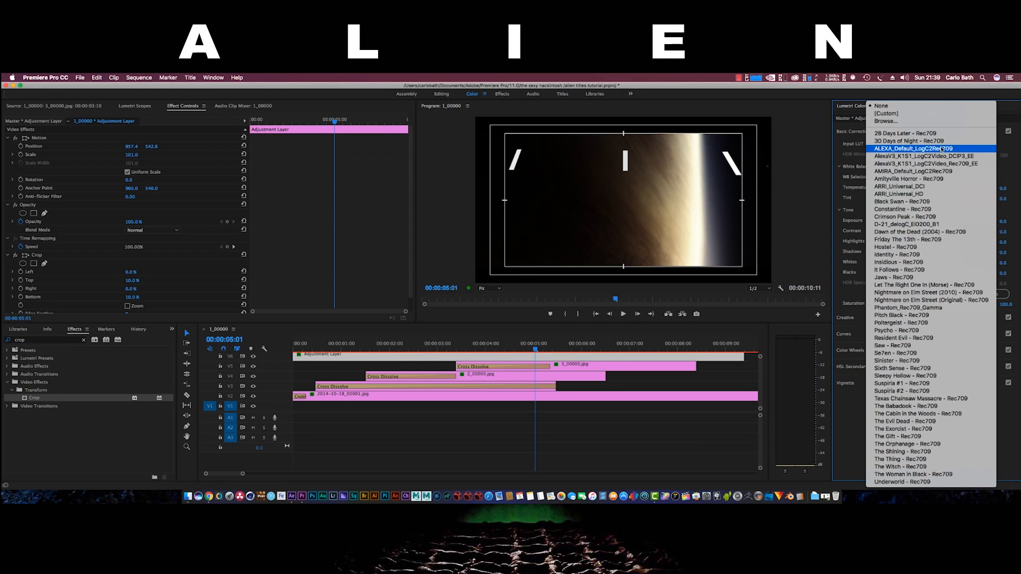
{"action": "left_click", "coordinate": [793, 242]}
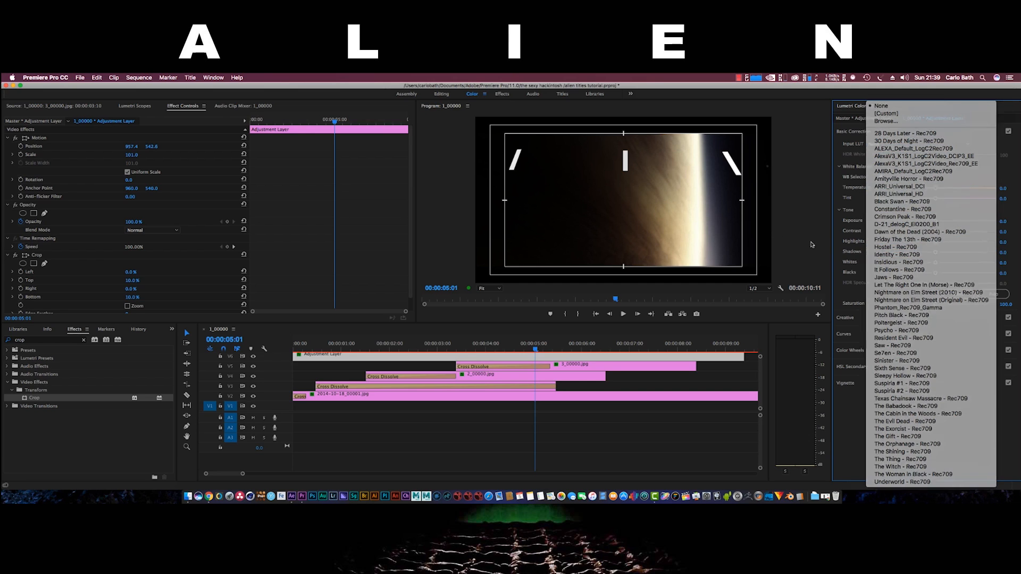
{"action": "left_click", "coordinate": [878, 317]}
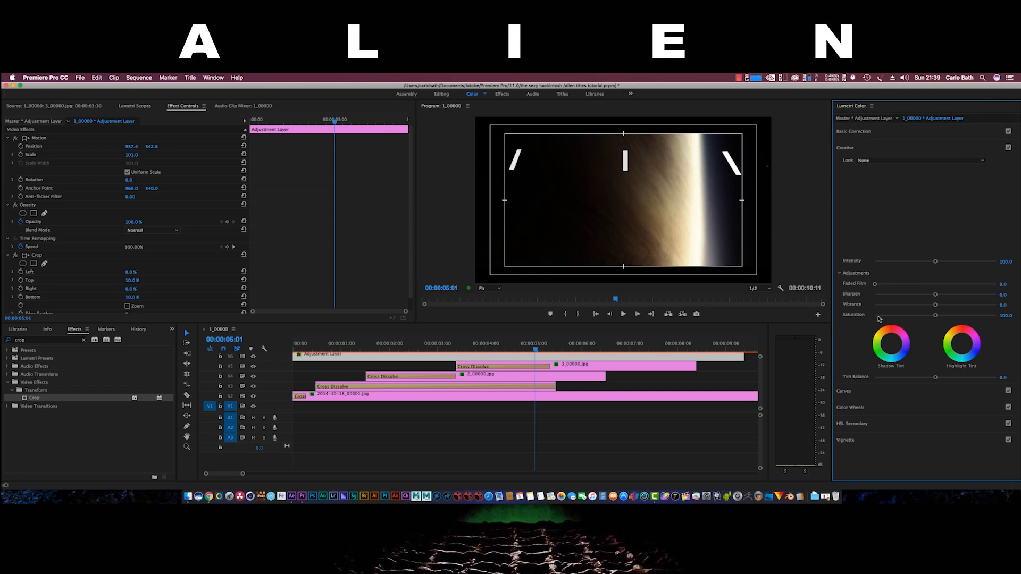
{"action": "left_click", "coordinate": [907, 166]}
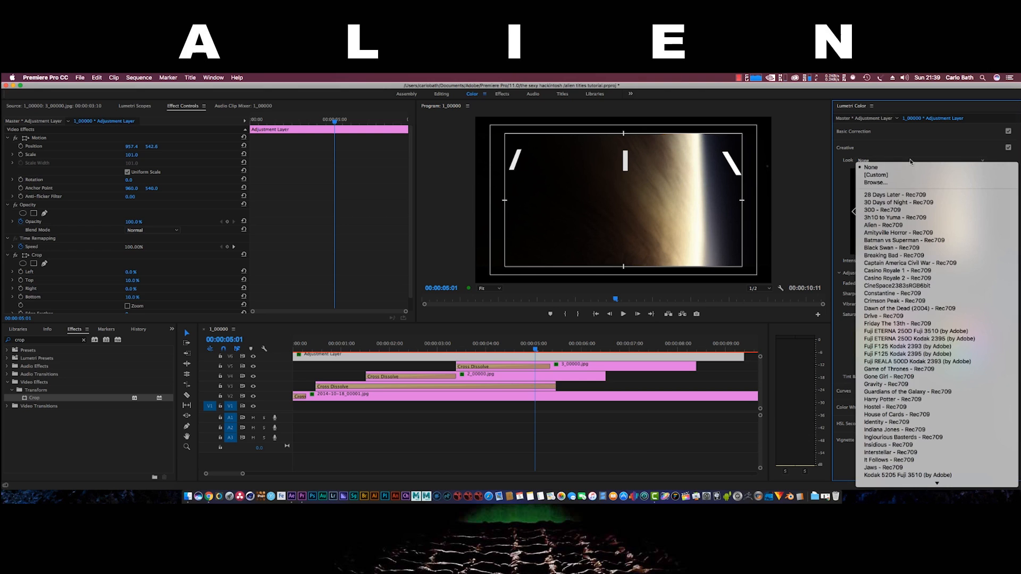
{"action": "left_click", "coordinate": [894, 226]}
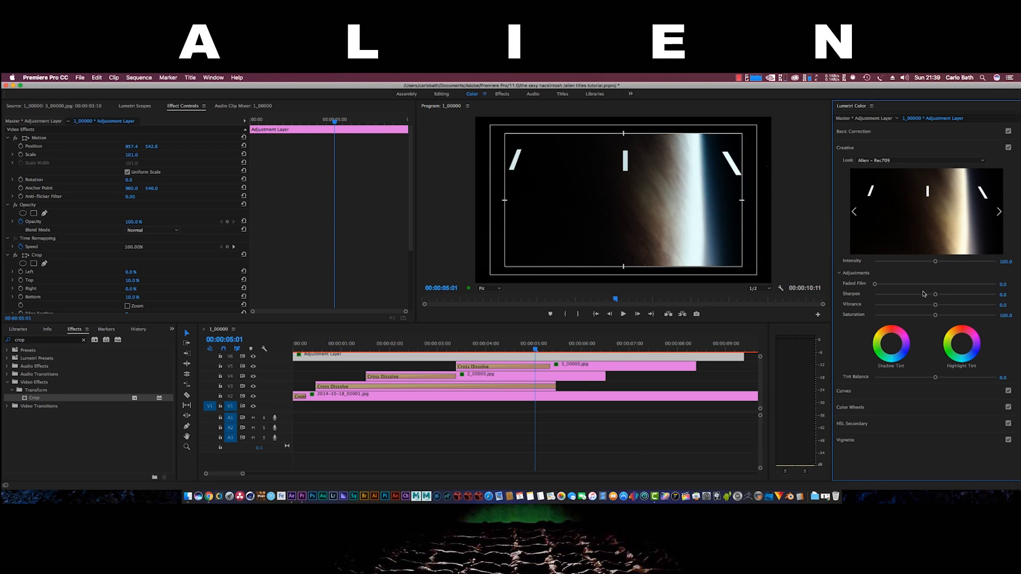
Raise the look intensity slightly and warm the Temperature to about 60.7
{"action": "left_click_drag", "start_coordinate": [936, 264], "coordinate": [941, 265]}
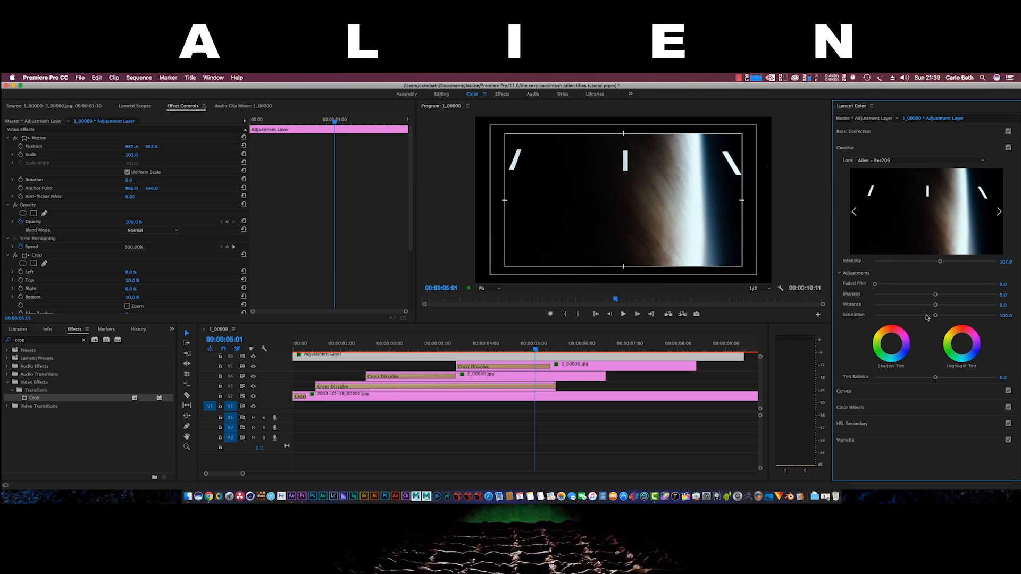
{"action": "left_click", "coordinate": [875, 133]}
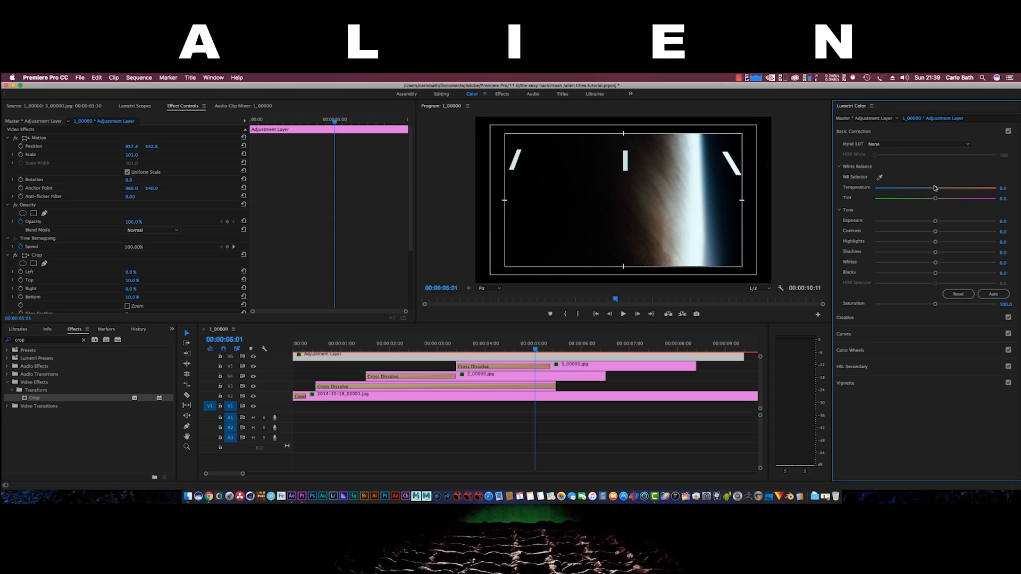
{"action": "left_click_drag", "start_coordinate": [936, 189], "coordinate": [977, 193]}
{"action": "left_click", "coordinate": [31, 347]}
{"action": "left_click", "coordinate": [25, 340]}
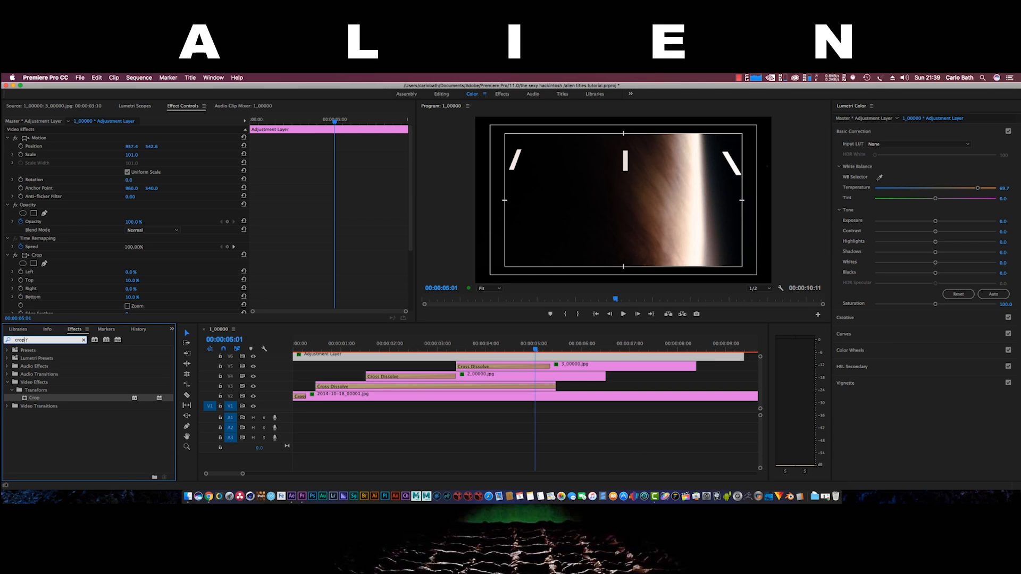
{"action": "double_click", "coordinate": [25, 340]}
Search 'grain', drop the Noise effect on the Adjustment Layer, and set Amount of Noise to 4.0%
{"action": "type", "text": "grain"}
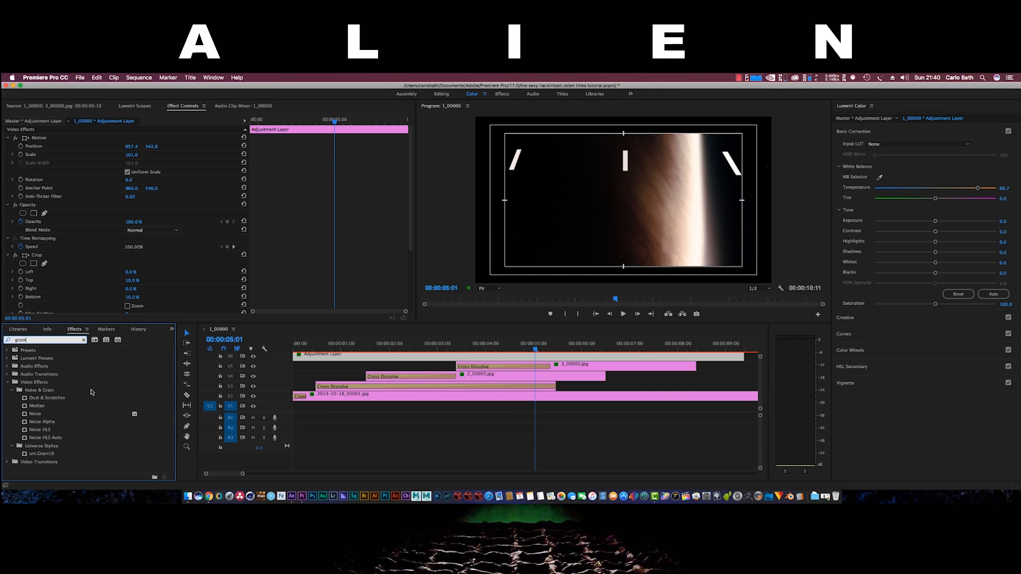
{"action": "left_click_drag", "start_coordinate": [35, 415], "coordinate": [300, 358]}
{"action": "scroll", "coordinate": [228, 300], "scroll_direction": "down", "scroll_amount": 5}
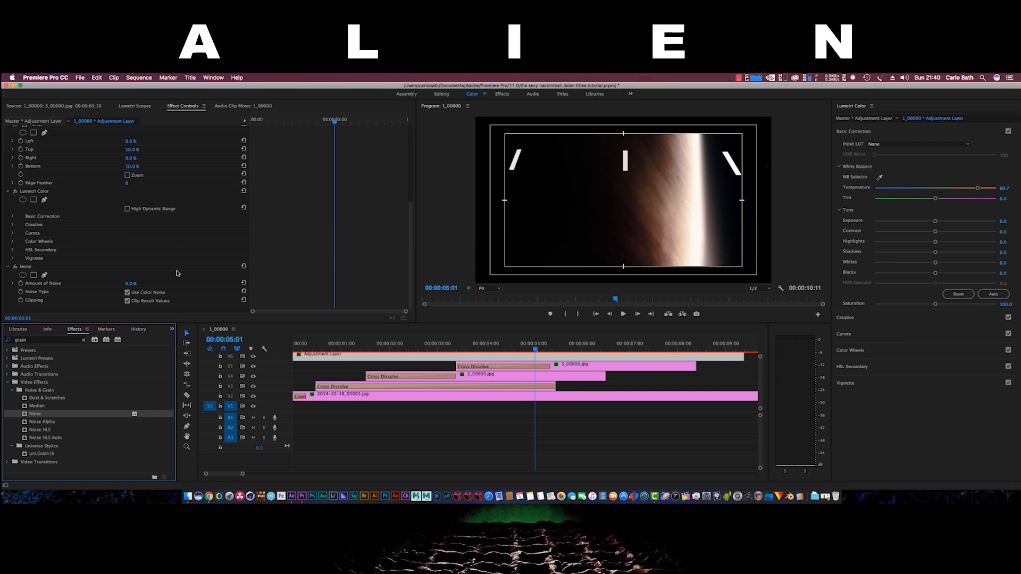
{"action": "left_click", "coordinate": [128, 286]}
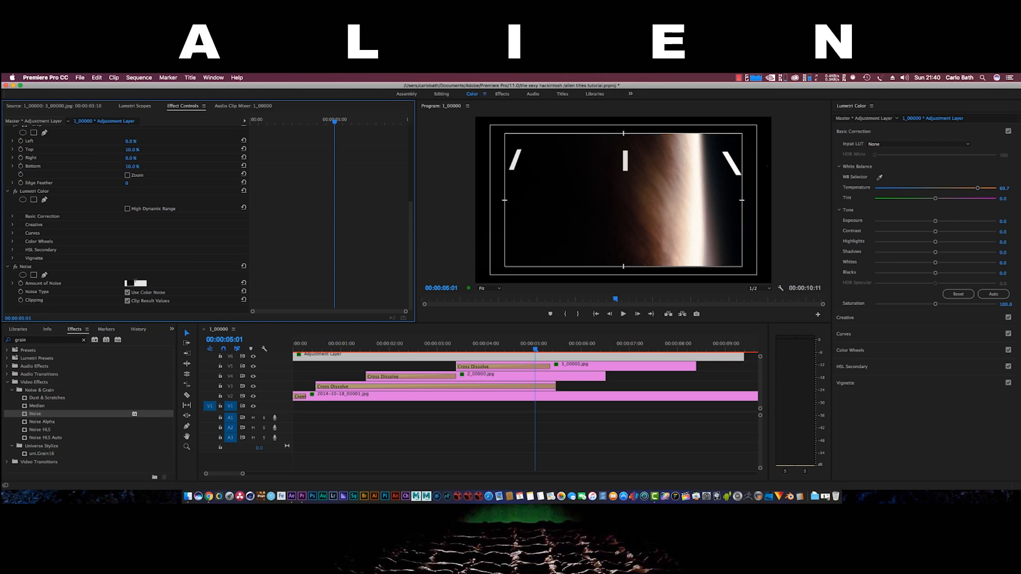
{"action": "type", "text": "3"}
{"action": "key", "text": "Return"}
{"action": "left_click", "coordinate": [132, 285]}
{"action": "type", "text": "4"}
{"action": "key", "text": "Return"}
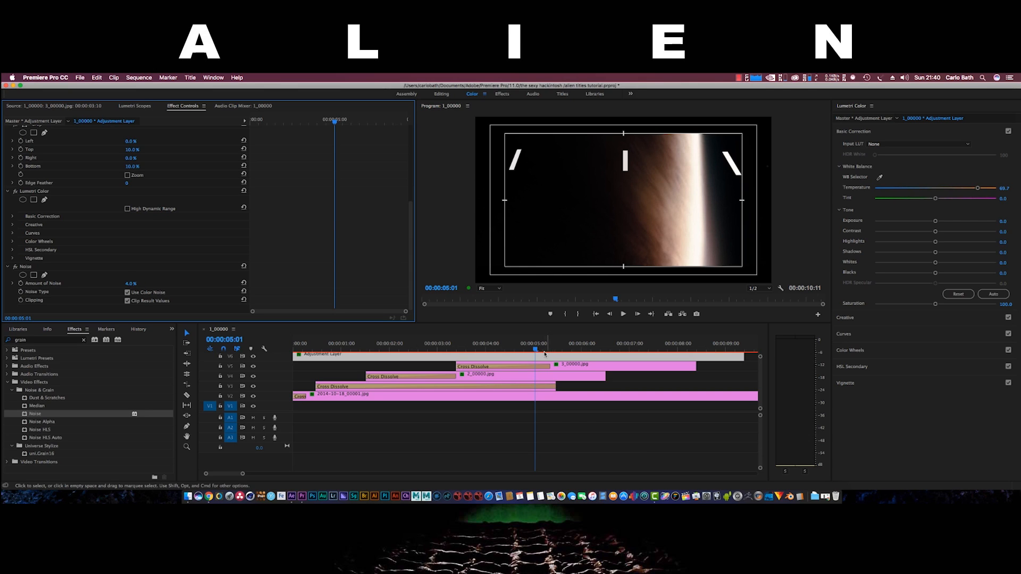
{"action": "mouse_move", "coordinate": [534, 350]}
{"action": "left_mouse_down"}
{"action": "mouse_move", "coordinate": [284, 357]}
{"action": "mouse_move", "coordinate": [537, 362]}
{"action": "left_mouse_up"}
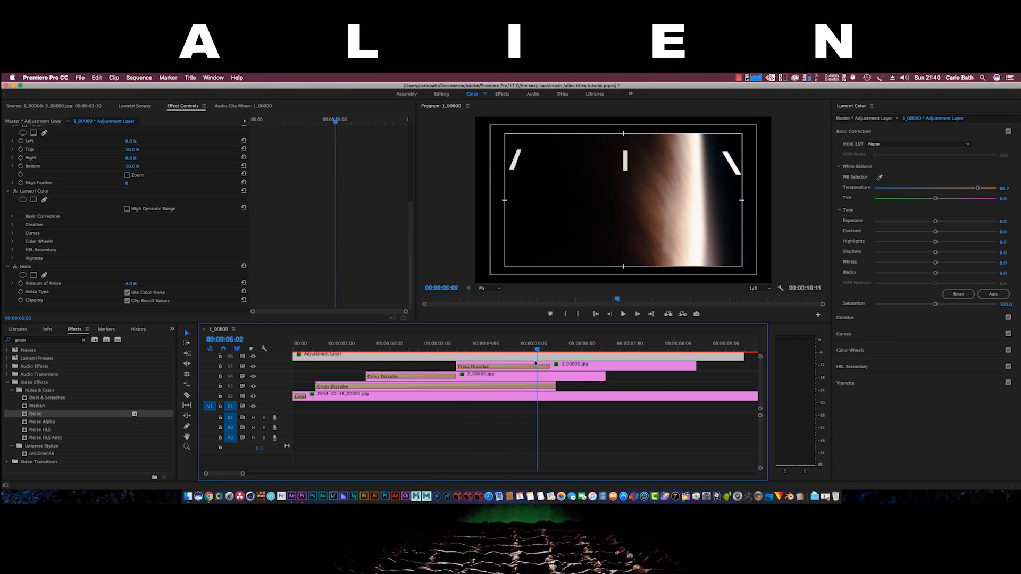
Lengthen the 2_00000.jpg still on V4 to end with 3_00000.jpg
{"action": "left_click", "coordinate": [75, 333]}
{"action": "mouse_move", "coordinate": [537, 349]}
{"action": "left_mouse_down"}
{"action": "mouse_move", "coordinate": [578, 356]}
{"action": "mouse_move", "coordinate": [550, 354]}
{"action": "left_mouse_up"}
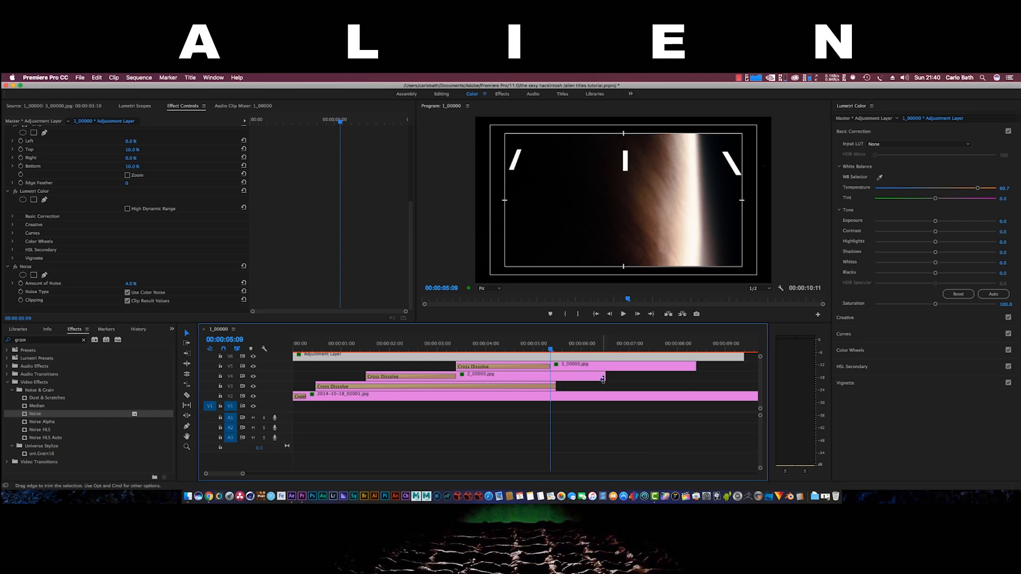
{"action": "left_click_drag", "start_coordinate": [605, 376], "coordinate": [697, 377]}
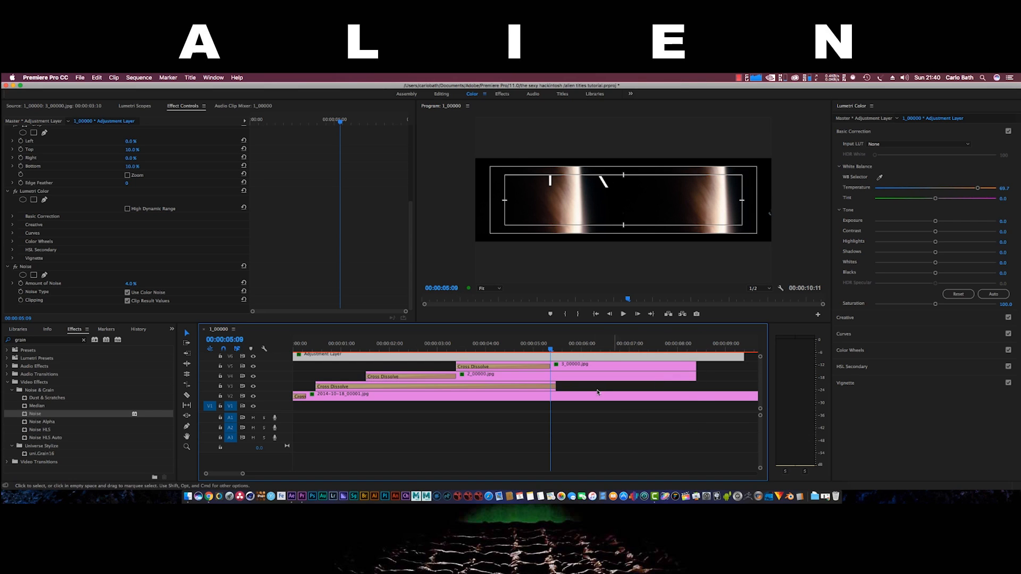
{"action": "left_click_drag", "start_coordinate": [555, 387], "coordinate": [686, 382]}
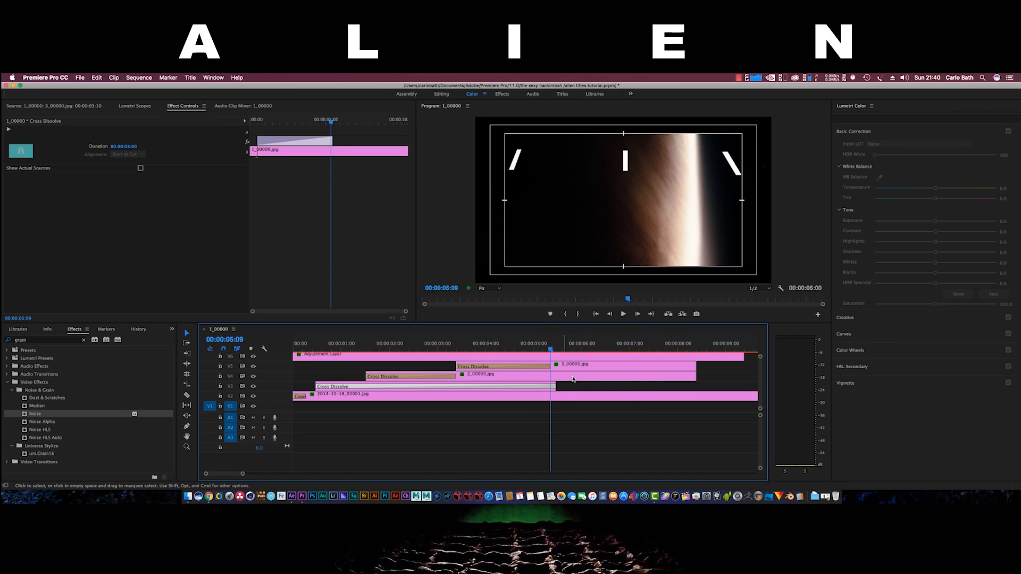
Lengthen 1_00000.jpg on V3 to 00:00:06:08 so it ends with the other strokes
{"action": "left_click", "coordinate": [554, 352]}
{"action": "left_click_drag", "start_coordinate": [554, 352], "coordinate": [696, 386]}
{"action": "left_click", "coordinate": [494, 391]}
{"action": "left_click_drag", "start_coordinate": [550, 351], "coordinate": [329, 352]}
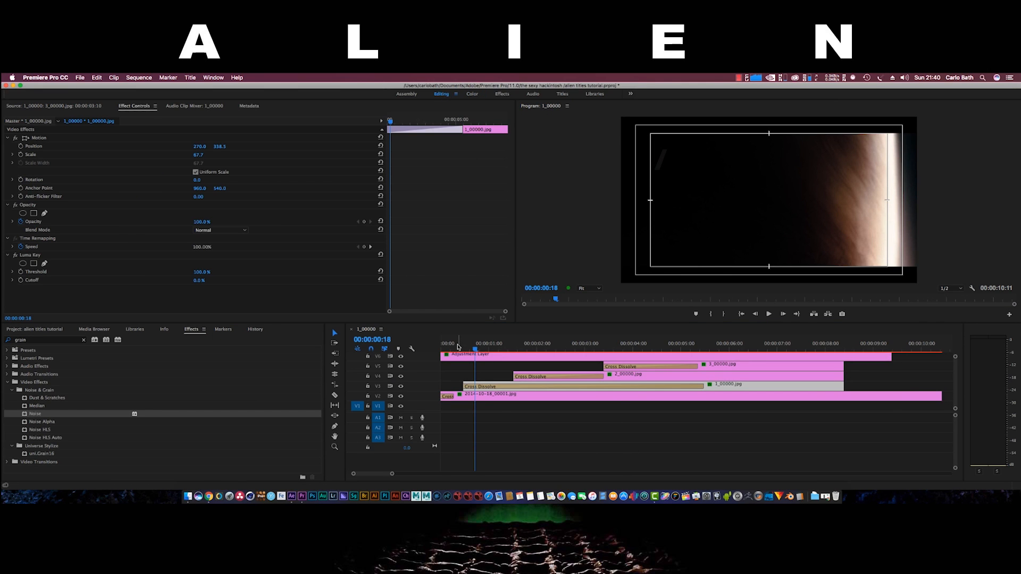
{"action": "left_click_drag", "start_coordinate": [476, 352], "coordinate": [650, 369]}
{"action": "left_click_drag", "start_coordinate": [655, 370], "coordinate": [694, 354]}
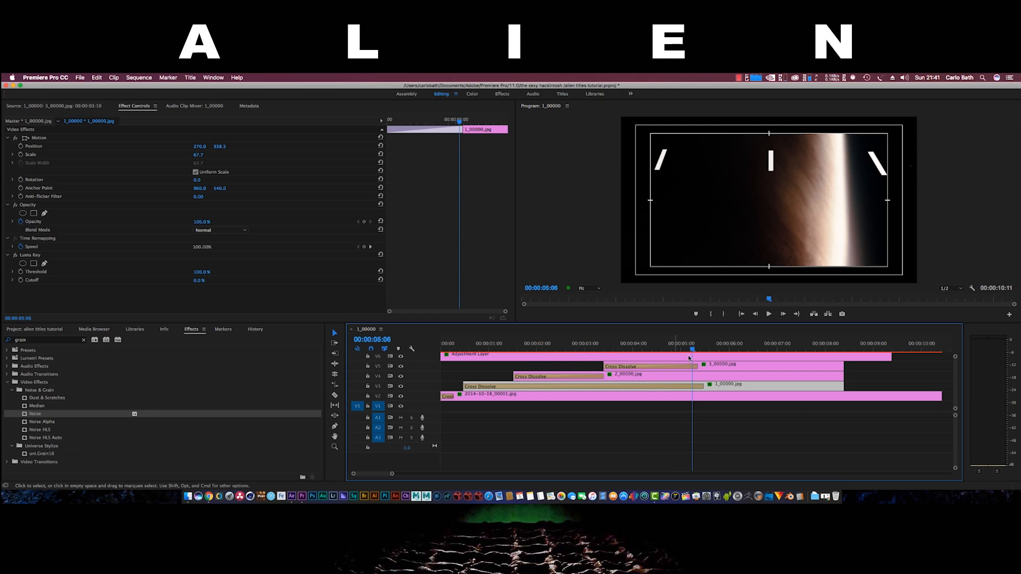
{"action": "left_click_drag", "start_coordinate": [693, 351], "coordinate": [764, 357]}
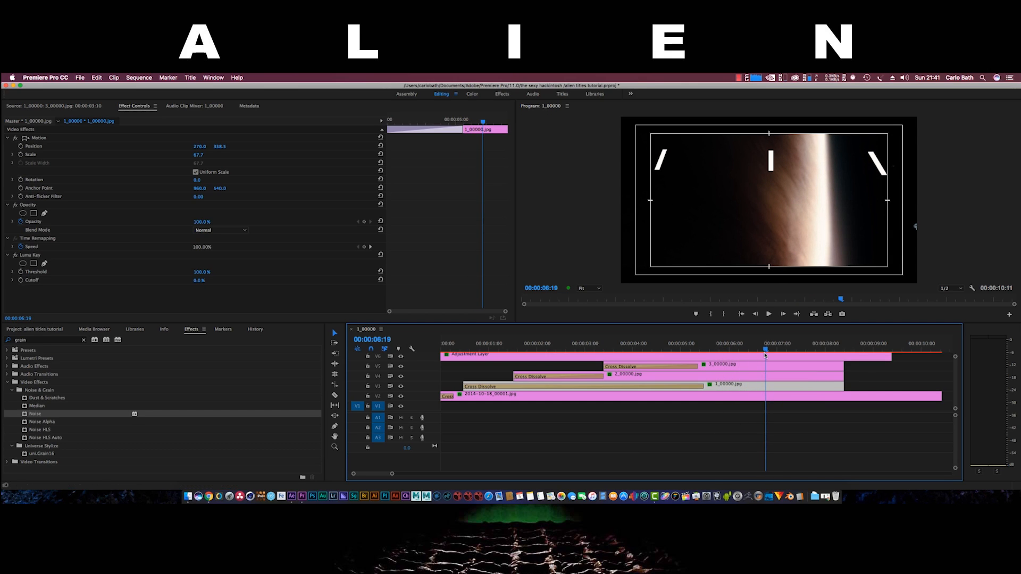
{"action": "left_click_drag", "start_coordinate": [766, 351], "coordinate": [684, 358]}
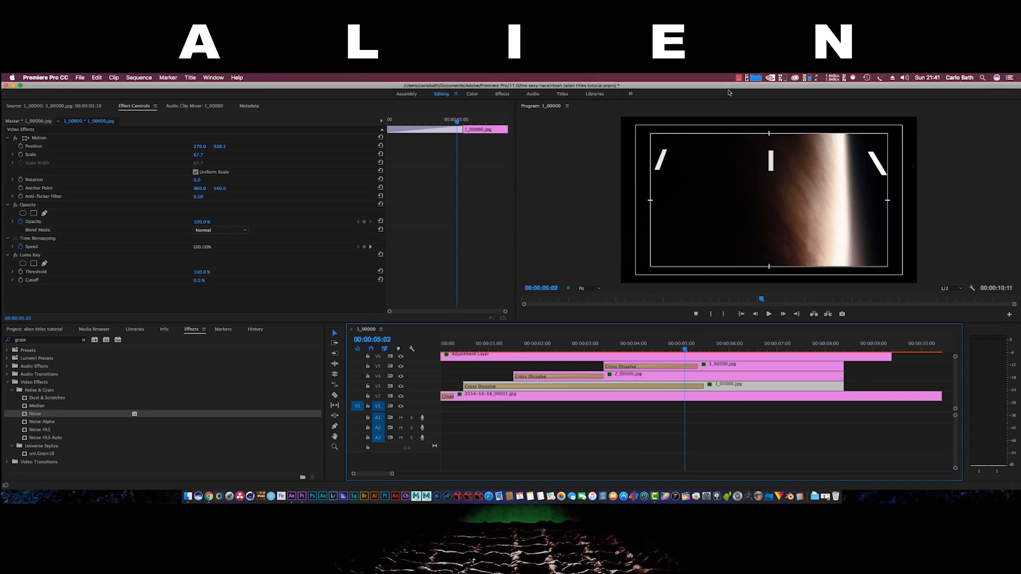
{"action": "left_click", "coordinate": [739, 78]}
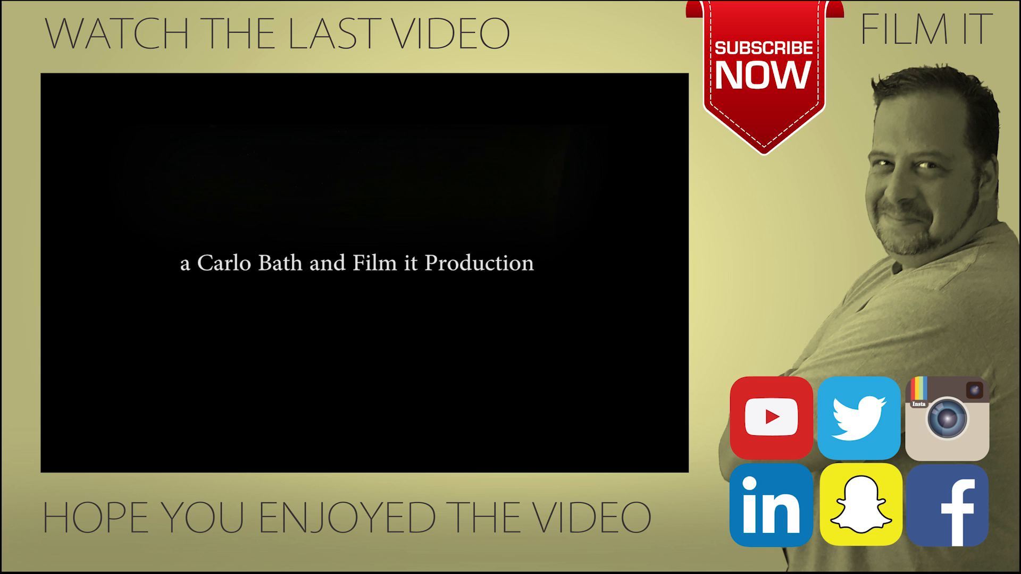